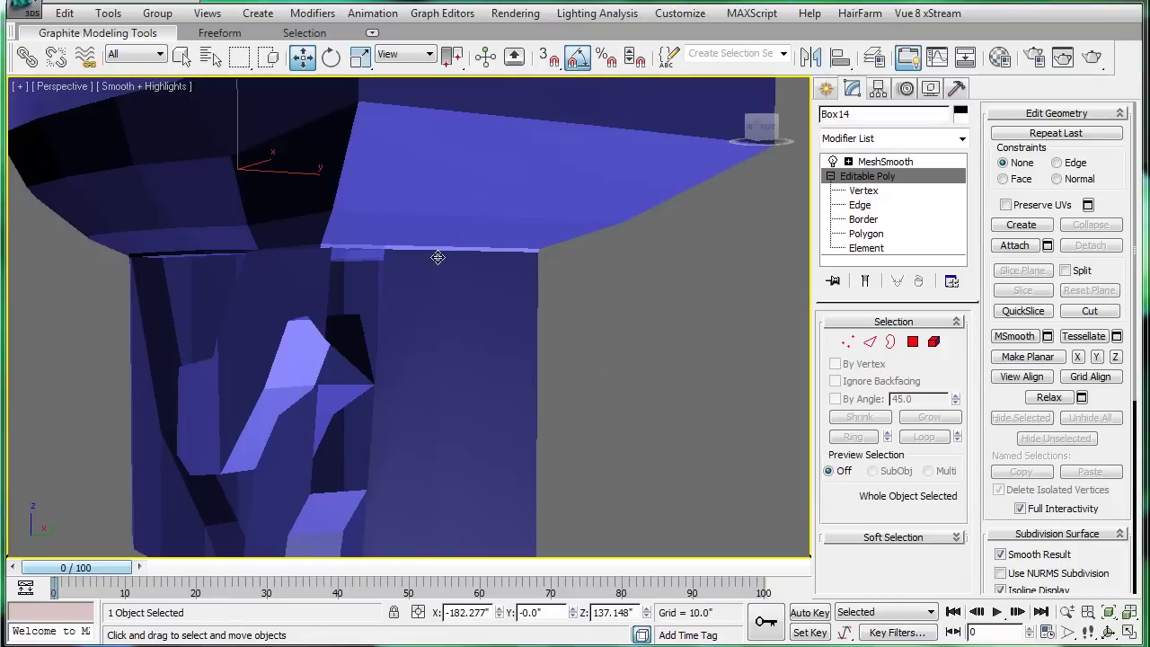
Step: Target-weld the stray seam vertex onto its neighbour and turn on Edged Faces
{"action": "scroll", "coordinate": [461, 287], "scroll_direction": "down", "scroll_amount": 3}
{"action": "scroll", "coordinate": [588, 269], "scroll_direction": "up", "scroll_amount": 4}
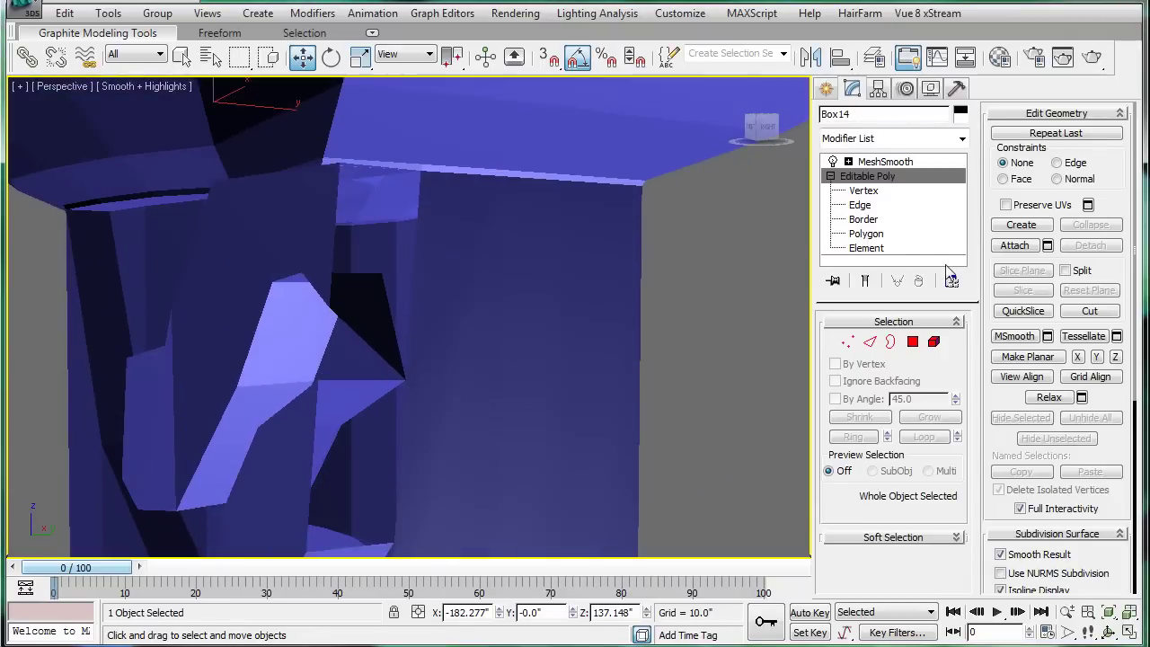
{"action": "left_click", "coordinate": [867, 190]}
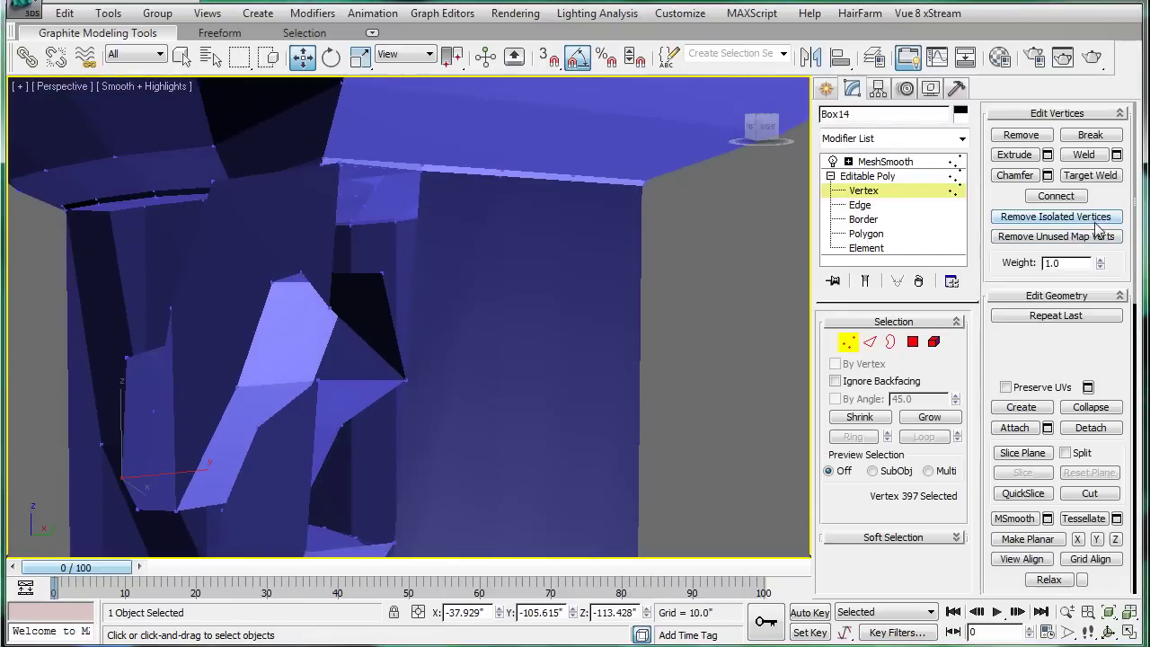
{"action": "left_click", "coordinate": [315, 383]}
{"action": "key", "text": "F4"}
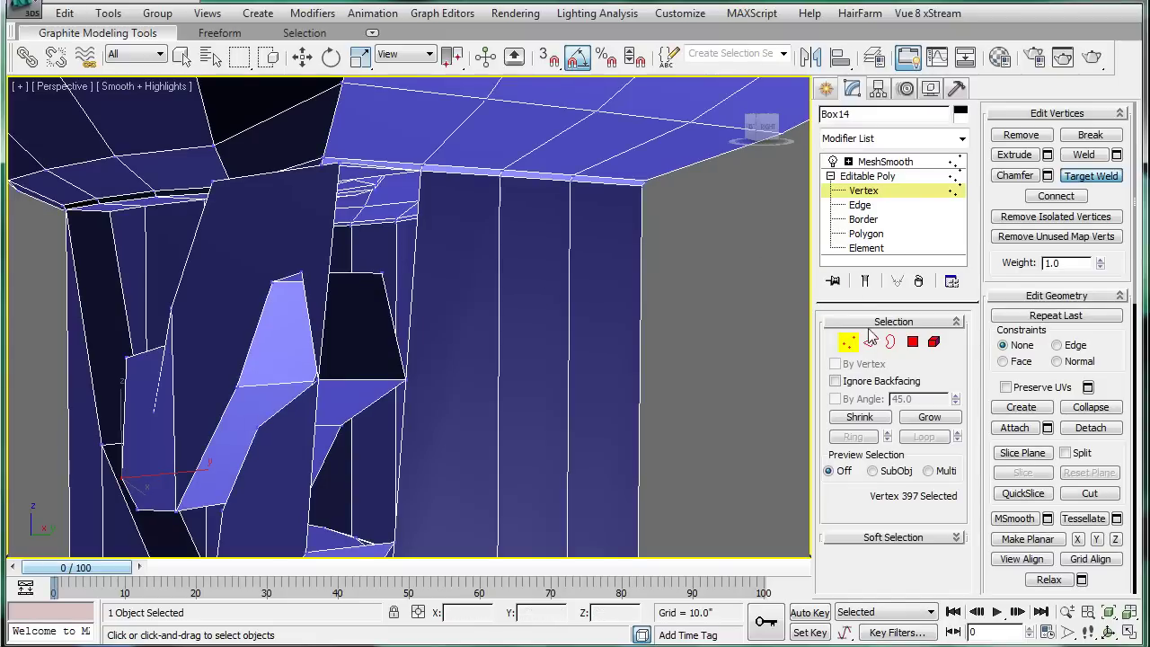
Step: At Edge level with Move active, inspect the seam edges and undo to close the triangular gap
{"action": "left_click", "coordinate": [870, 340]}
{"action": "key", "text": "w"}
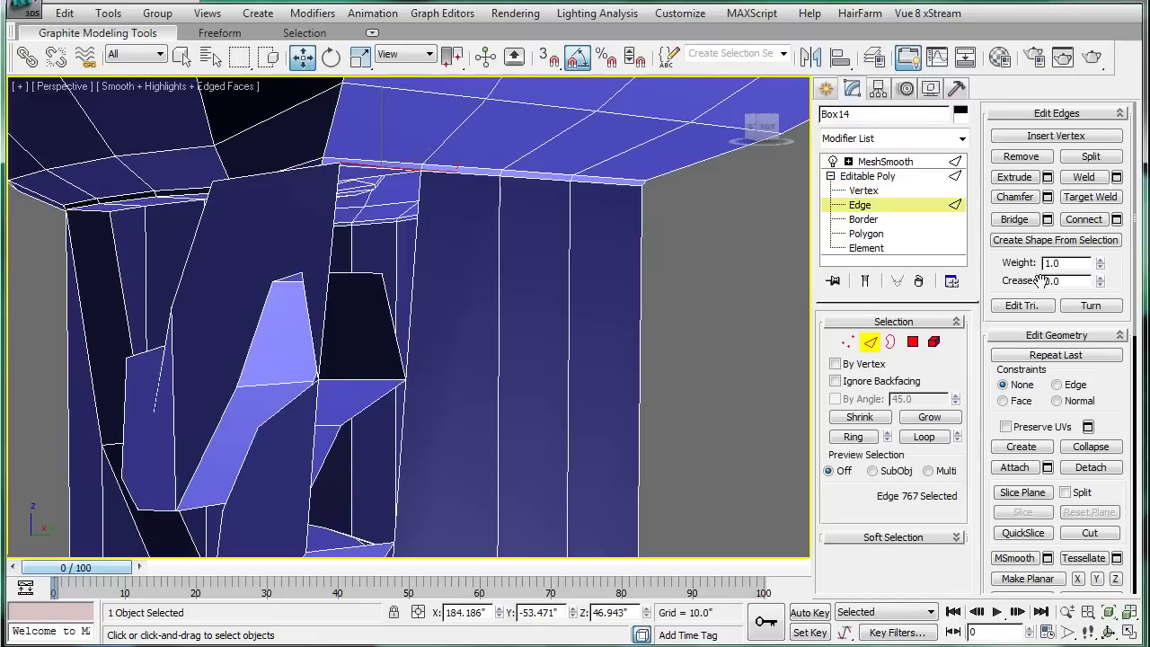
{"action": "middle_click_drag", "start_coordinate": [430, 308], "coordinate": [414, 303], "text": "alt"}
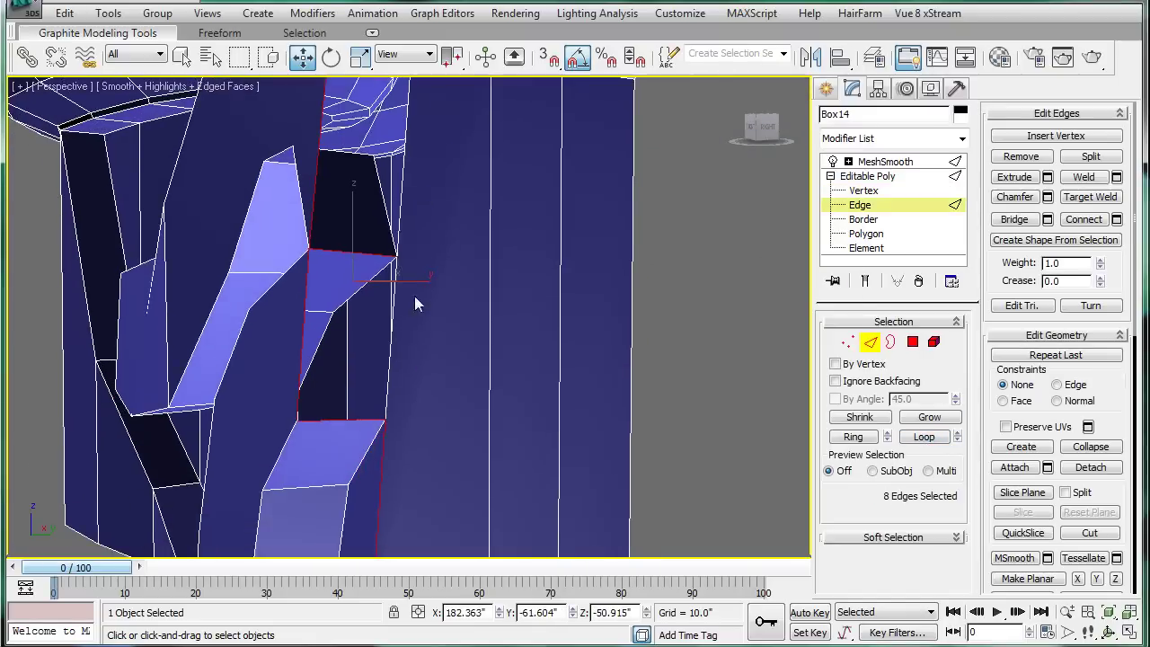
{"action": "middle_click_drag", "start_coordinate": [411, 365], "coordinate": [441, 372], "text": "alt"}
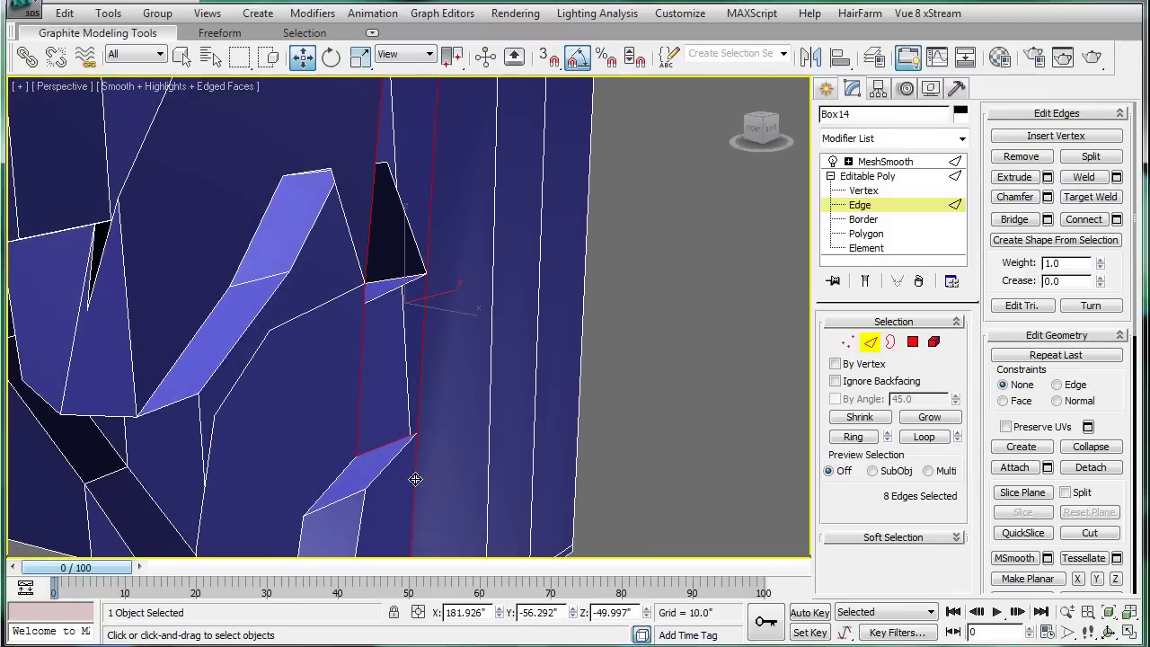
{"action": "scroll", "coordinate": [427, 447], "scroll_direction": "down", "scroll_amount": 3}
{"action": "mouse_move", "coordinate": [449, 329]}
{"action": "middle_mouse_down", "text": "alt"}
{"action": "mouse_move", "coordinate": [231, 192]}
{"action": "mouse_move", "coordinate": [513, 282]}
{"action": "mouse_move", "coordinate": [467, 329]}
{"action": "mouse_move", "coordinate": [431, 458]}
{"action": "mouse_move", "coordinate": [433, 328]}
{"action": "middle_mouse_up", "text": "alt"}
{"action": "key", "text": "ctrl+z"}
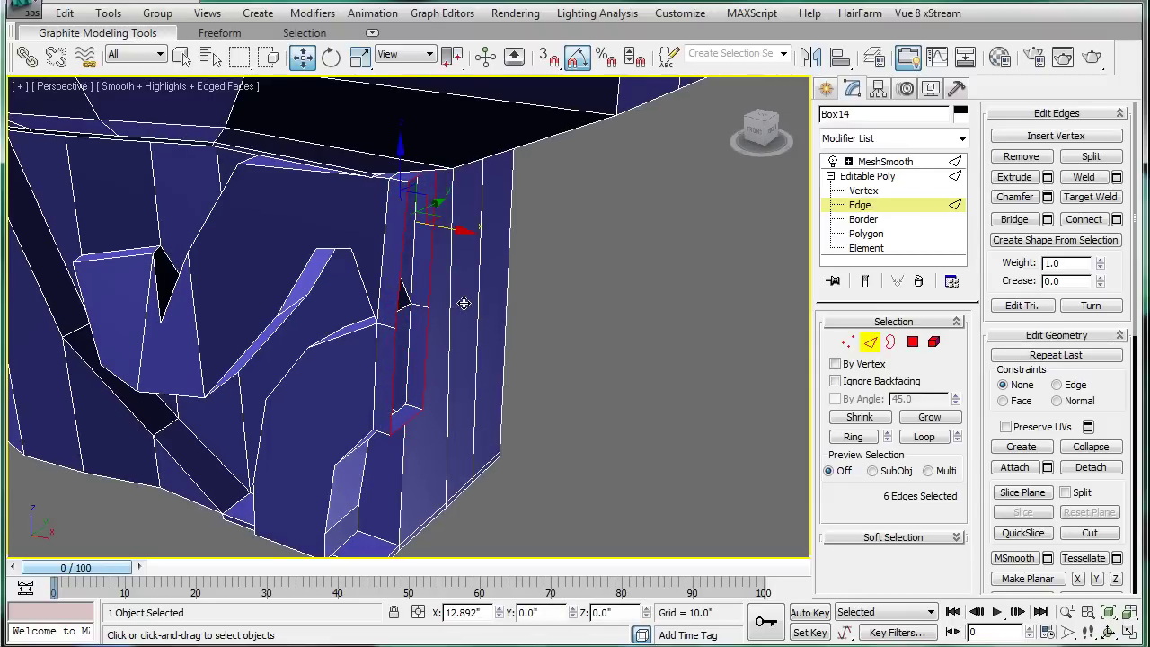
Step: Cap the open seam border with a new polygon and orbit to check it
{"action": "left_click", "coordinate": [890, 343]}
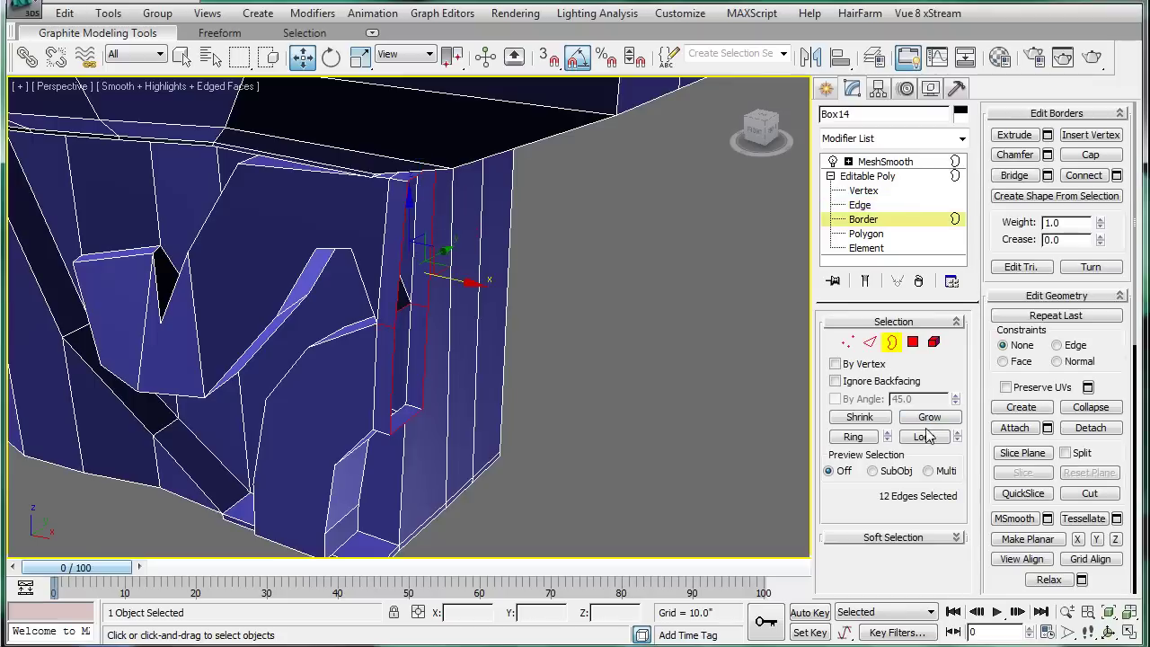
{"action": "left_click", "coordinate": [1086, 156]}
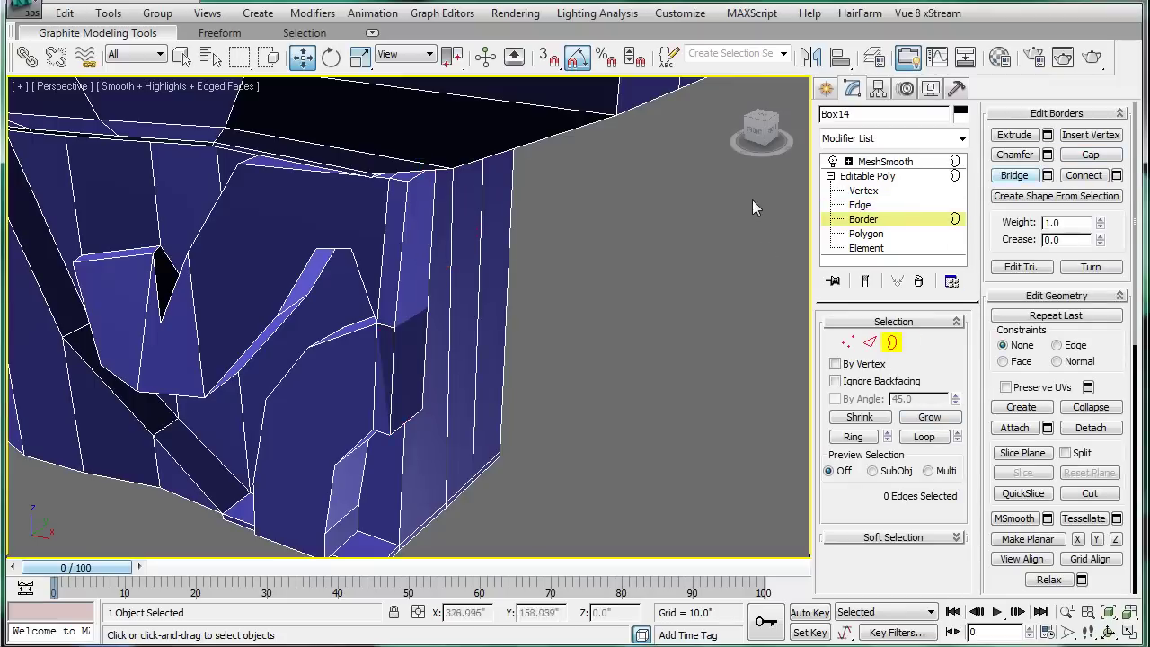
{"action": "mouse_move", "coordinate": [527, 306]}
{"action": "middle_mouse_down", "text": "alt"}
{"action": "mouse_move", "coordinate": [387, 216]}
{"action": "mouse_move", "coordinate": [477, 177]}
{"action": "mouse_move", "coordinate": [443, 270]}
{"action": "mouse_move", "coordinate": [547, 314]}
{"action": "mouse_move", "coordinate": [403, 275]}
{"action": "mouse_move", "coordinate": [390, 311]}
{"action": "mouse_move", "coordinate": [380, 282]}
{"action": "mouse_move", "coordinate": [386, 254]}
{"action": "mouse_move", "coordinate": [400, 257]}
{"action": "middle_mouse_up", "text": "alt"}
Step: At Polygon level, check the seam polygons, then zoom in on the dark opening
{"action": "left_click", "coordinate": [914, 346]}
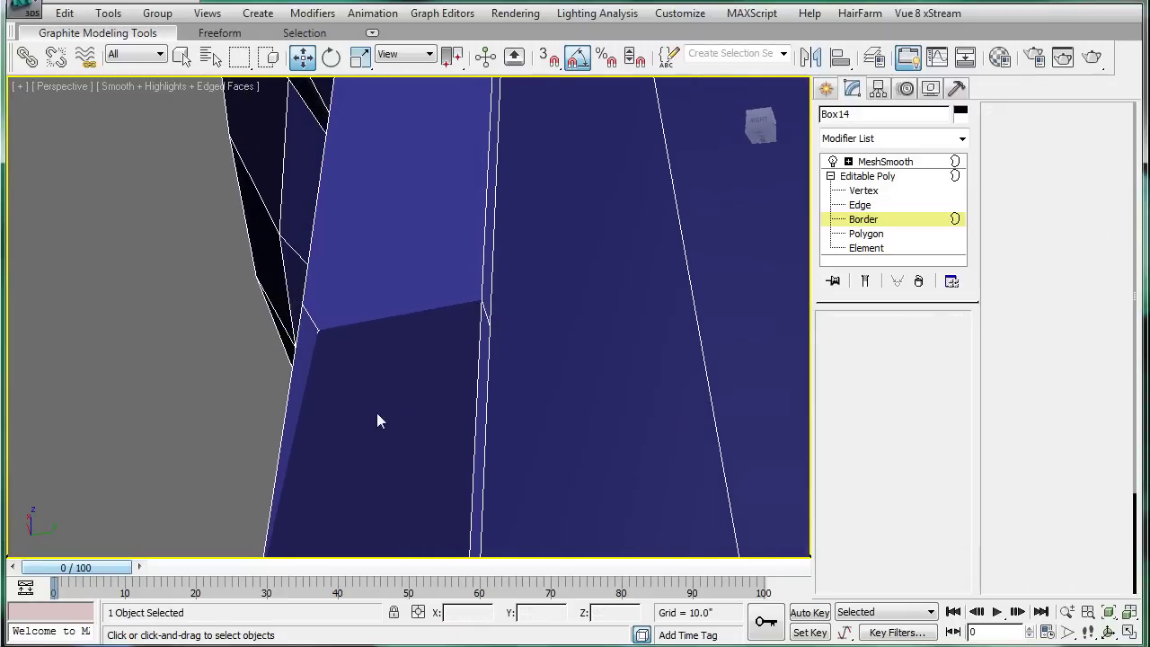
{"action": "left_click", "coordinate": [376, 413]}
{"action": "mouse_move", "coordinate": [376, 412]}
{"action": "middle_mouse_down", "text": "alt"}
{"action": "mouse_move", "coordinate": [395, 392]}
{"action": "mouse_move", "coordinate": [380, 357]}
{"action": "mouse_move", "coordinate": [441, 357]}
{"action": "mouse_move", "coordinate": [493, 395]}
{"action": "mouse_move", "coordinate": [392, 280]}
{"action": "mouse_move", "coordinate": [465, 278]}
{"action": "mouse_move", "coordinate": [264, 318]}
{"action": "mouse_move", "coordinate": [470, 302]}
{"action": "mouse_move", "coordinate": [569, 311]}
{"action": "mouse_move", "coordinate": [546, 283]}
{"action": "mouse_move", "coordinate": [372, 278]}
{"action": "mouse_move", "coordinate": [418, 324]}
{"action": "mouse_move", "coordinate": [389, 353]}
{"action": "middle_mouse_up", "text": "alt"}
{"action": "left_click", "coordinate": [387, 390], "text": "alt"}
{"action": "left_click", "coordinate": [374, 254], "text": "alt"}
{"action": "scroll", "coordinate": [389, 353], "scroll_direction": "up", "scroll_amount": 3}
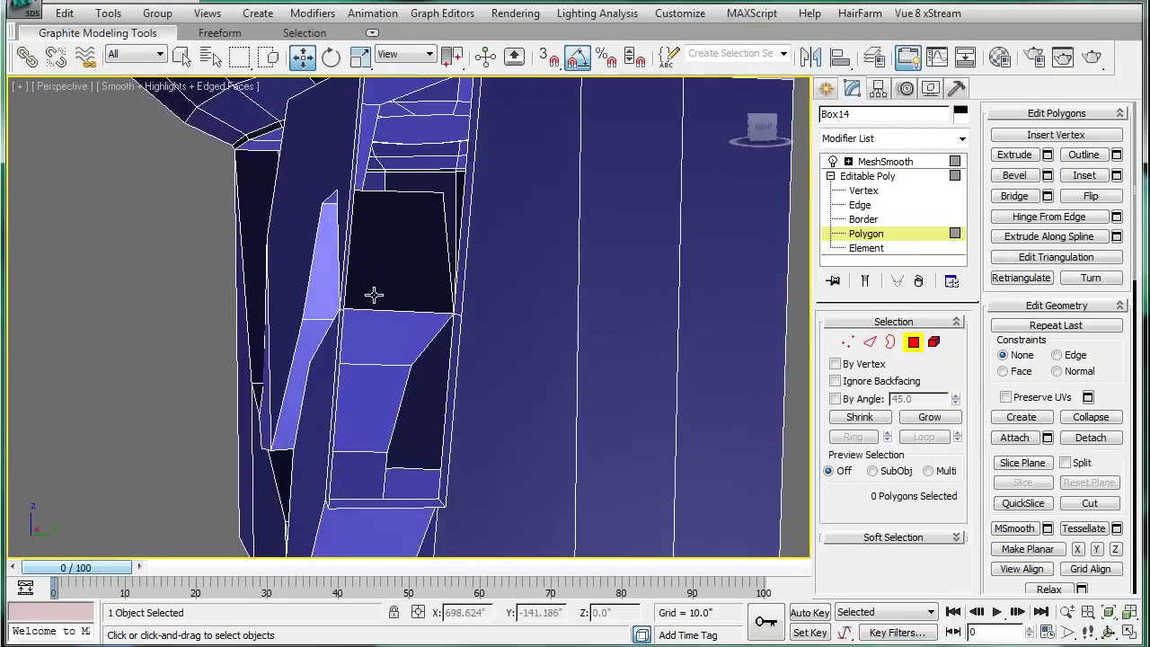
{"action": "mouse_move", "coordinate": [374, 293]}
{"action": "middle_mouse_down", "text": "alt"}
{"action": "mouse_move", "coordinate": [405, 272]}
{"action": "mouse_move", "coordinate": [459, 318]}
{"action": "mouse_move", "coordinate": [452, 326]}
{"action": "mouse_move", "coordinate": [493, 342]}
{"action": "mouse_move", "coordinate": [469, 313]}
{"action": "mouse_move", "coordinate": [467, 359]}
{"action": "mouse_move", "coordinate": [611, 357]}
{"action": "mouse_move", "coordinate": [380, 374]}
{"action": "mouse_move", "coordinate": [386, 405]}
{"action": "mouse_move", "coordinate": [549, 367]}
{"action": "mouse_move", "coordinate": [534, 382]}
{"action": "mouse_move", "coordinate": [452, 356]}
{"action": "mouse_move", "coordinate": [811, 222]}
{"action": "middle_mouse_up", "text": "alt"}
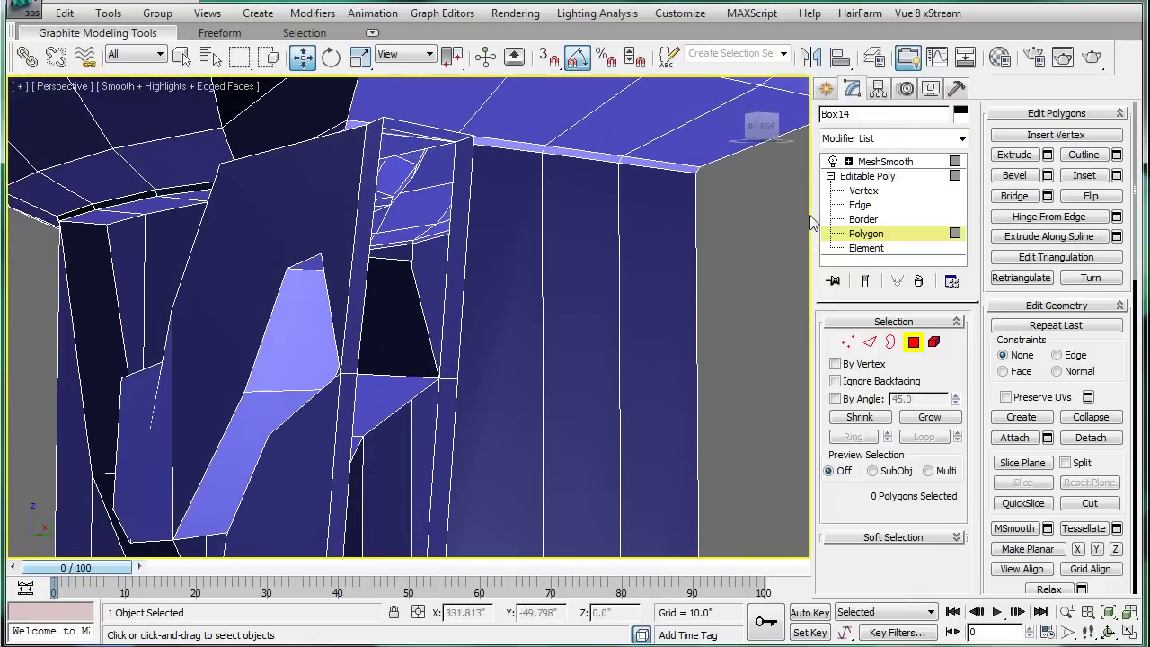
Step: Move a corner seam vertex toward its partner and weld the pair at threshold 0.1
{"action": "left_click", "coordinate": [862, 190]}
{"action": "scroll", "coordinate": [457, 390], "scroll_direction": "up", "scroll_amount": 2}
{"action": "scroll", "coordinate": [451, 400], "scroll_direction": "up", "scroll_amount": 3}
{"action": "left_click", "coordinate": [458, 416]}
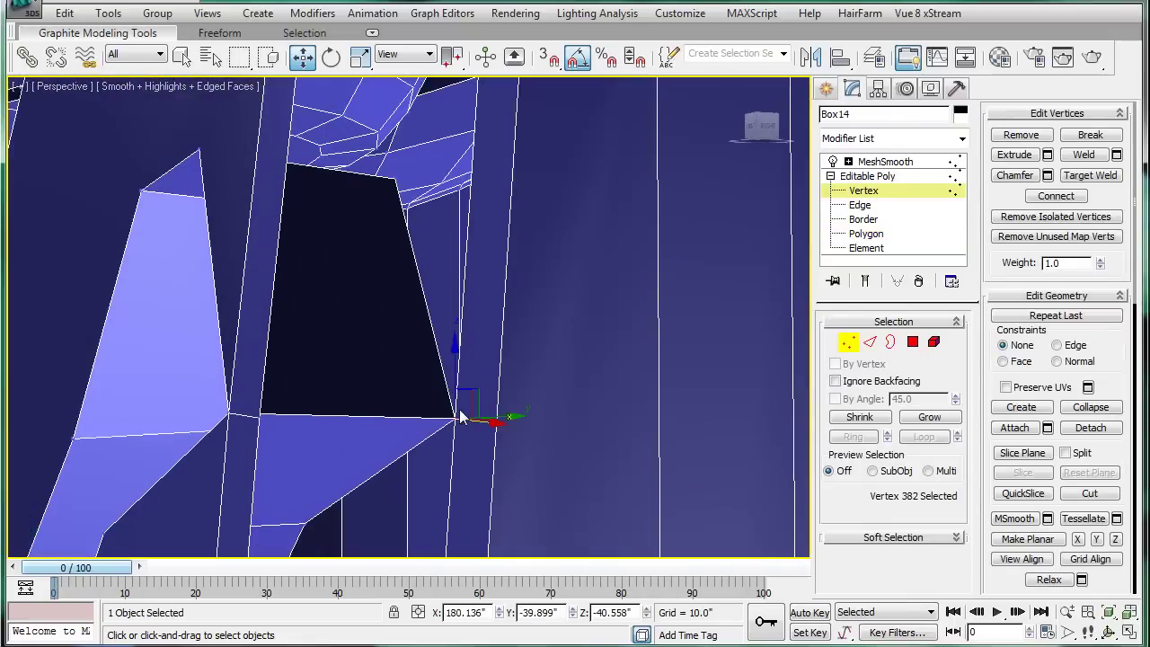
{"action": "mouse_move", "coordinate": [472, 393]}
{"action": "middle_mouse_down", "text": "alt"}
{"action": "mouse_move", "coordinate": [531, 378]}
{"action": "mouse_move", "coordinate": [474, 424]}
{"action": "middle_mouse_up", "text": "alt"}
{"action": "mouse_move", "coordinate": [474, 423]}
{"action": "left_mouse_down"}
{"action": "mouse_move", "coordinate": [441, 410]}
{"action": "mouse_move", "coordinate": [417, 309]}
{"action": "mouse_move", "coordinate": [426, 467]}
{"action": "mouse_move", "coordinate": [446, 487]}
{"action": "mouse_move", "coordinate": [444, 461]}
{"action": "left_mouse_up"}
{"action": "mouse_move", "coordinate": [443, 462]}
{"action": "middle_mouse_down", "text": "alt"}
{"action": "mouse_move", "coordinate": [418, 428]}
{"action": "mouse_move", "coordinate": [426, 436]}
{"action": "mouse_move", "coordinate": [429, 417]}
{"action": "middle_mouse_up", "text": "alt"}
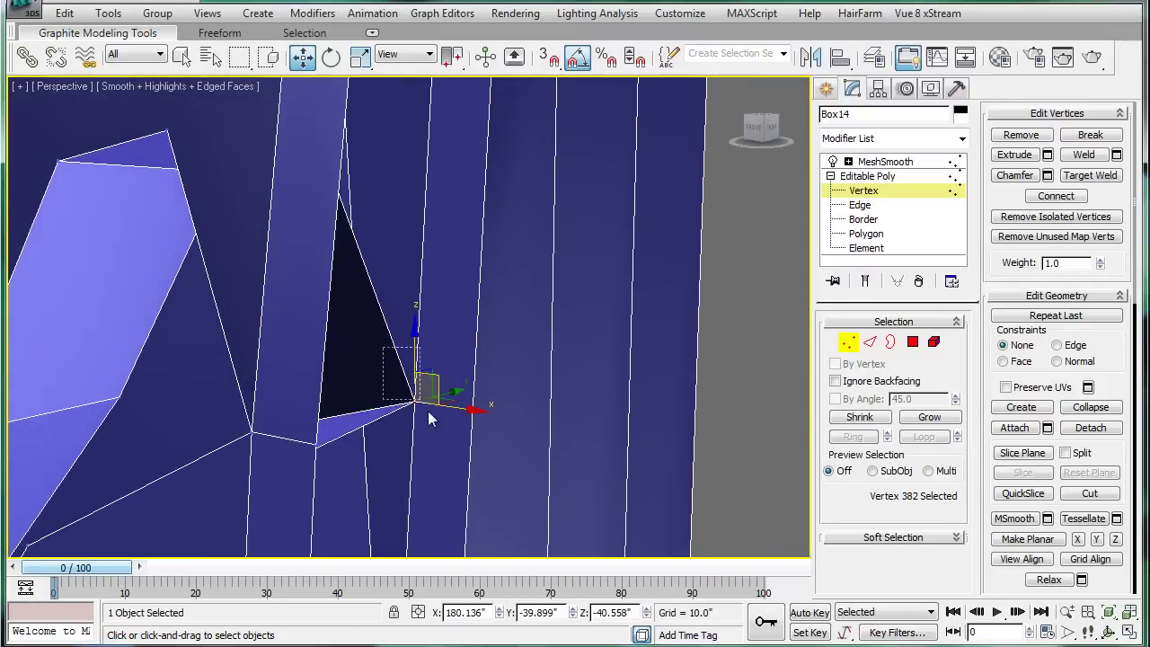
{"action": "left_click", "coordinate": [1117, 155]}
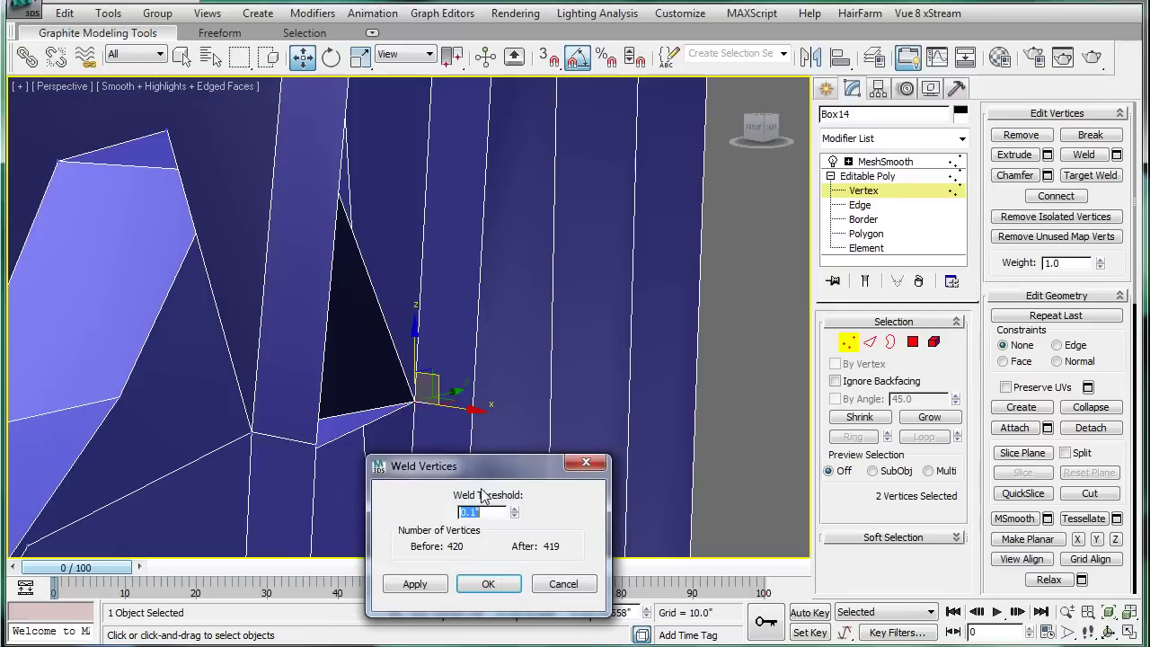
{"action": "left_click", "coordinate": [493, 593]}
{"action": "left_click", "coordinate": [745, 329]}
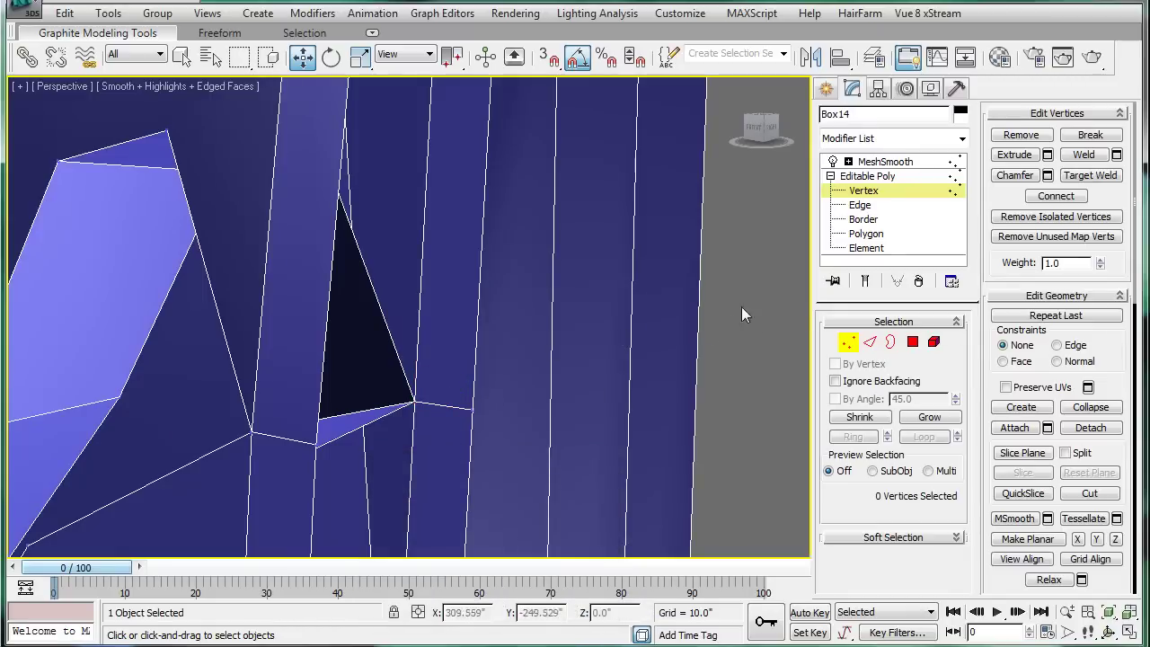
Step: Weld the two vertices of the open border beside the seam
{"action": "left_click", "coordinate": [891, 342]}
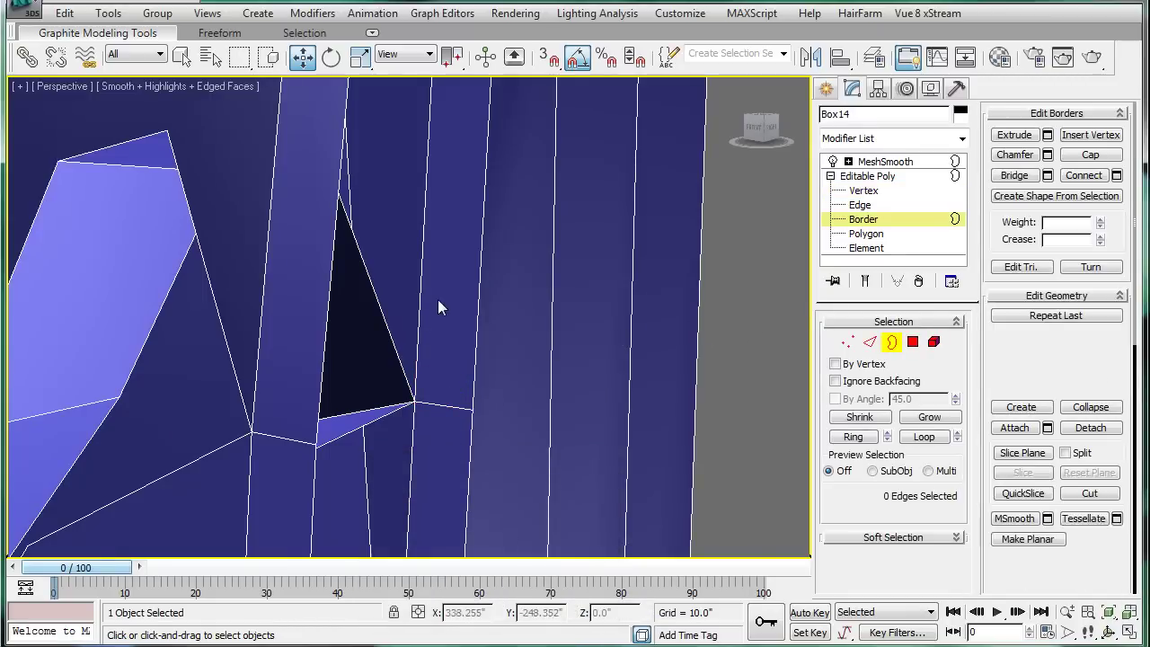
{"action": "scroll", "coordinate": [438, 307], "scroll_direction": "down", "scroll_amount": 4}
{"action": "left_click", "coordinate": [381, 324]}
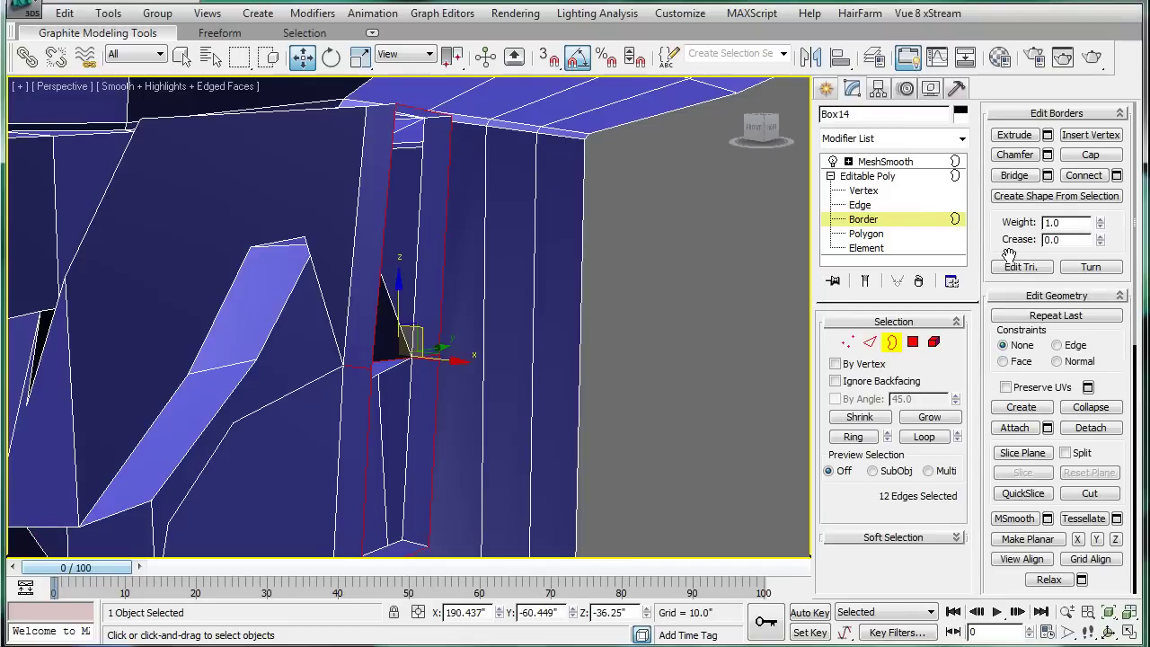
{"action": "middle_click_drag", "start_coordinate": [447, 360], "coordinate": [554, 326], "text": "alt"}
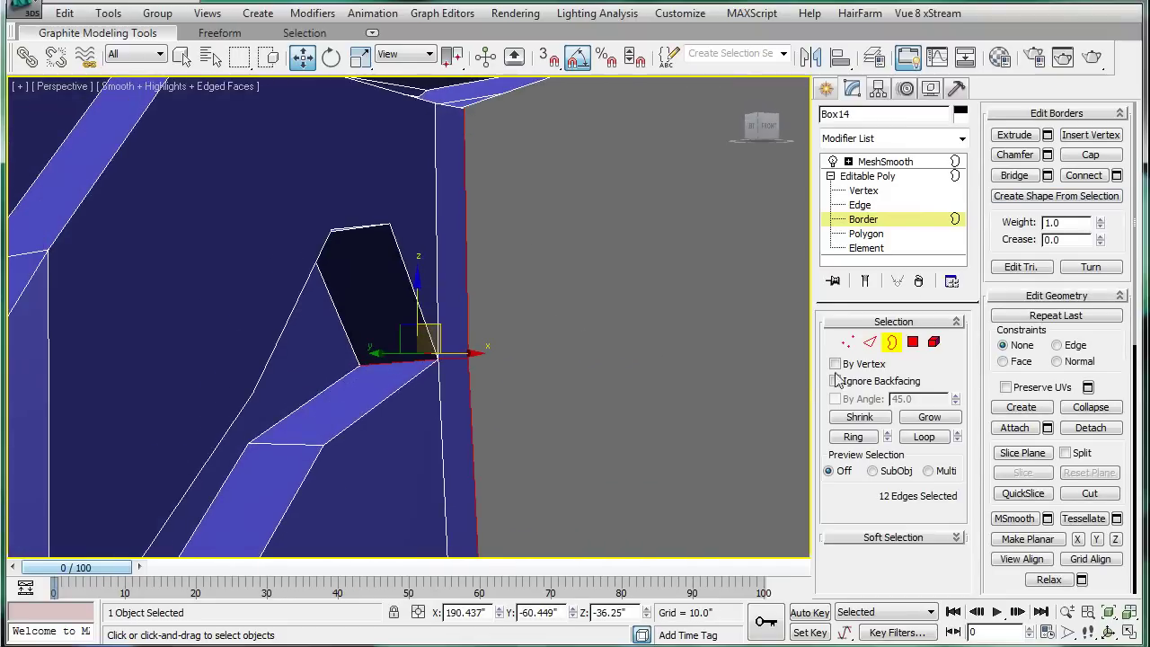
{"action": "left_click", "coordinate": [850, 345]}
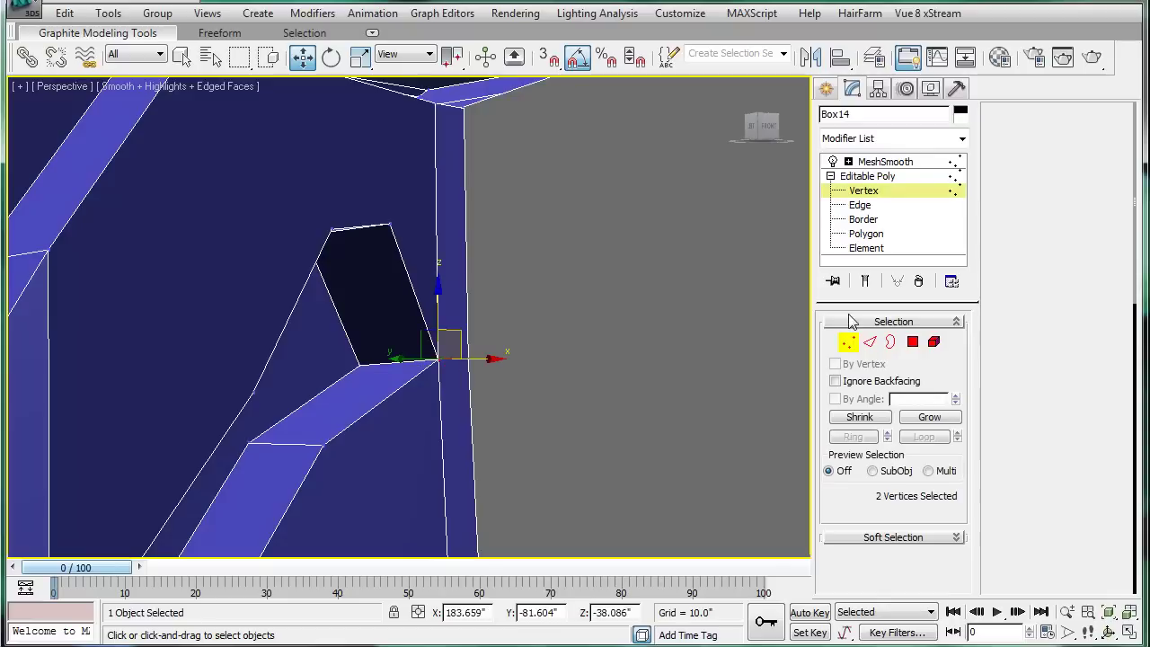
{"action": "left_click", "coordinate": [1116, 156]}
{"action": "left_click", "coordinate": [486, 583]}
{"action": "mouse_move", "coordinate": [565, 399]}
{"action": "middle_mouse_down", "text": "alt"}
{"action": "mouse_move", "coordinate": [390, 410]}
{"action": "mouse_move", "coordinate": [319, 432]}
{"action": "middle_mouse_up", "text": "alt"}
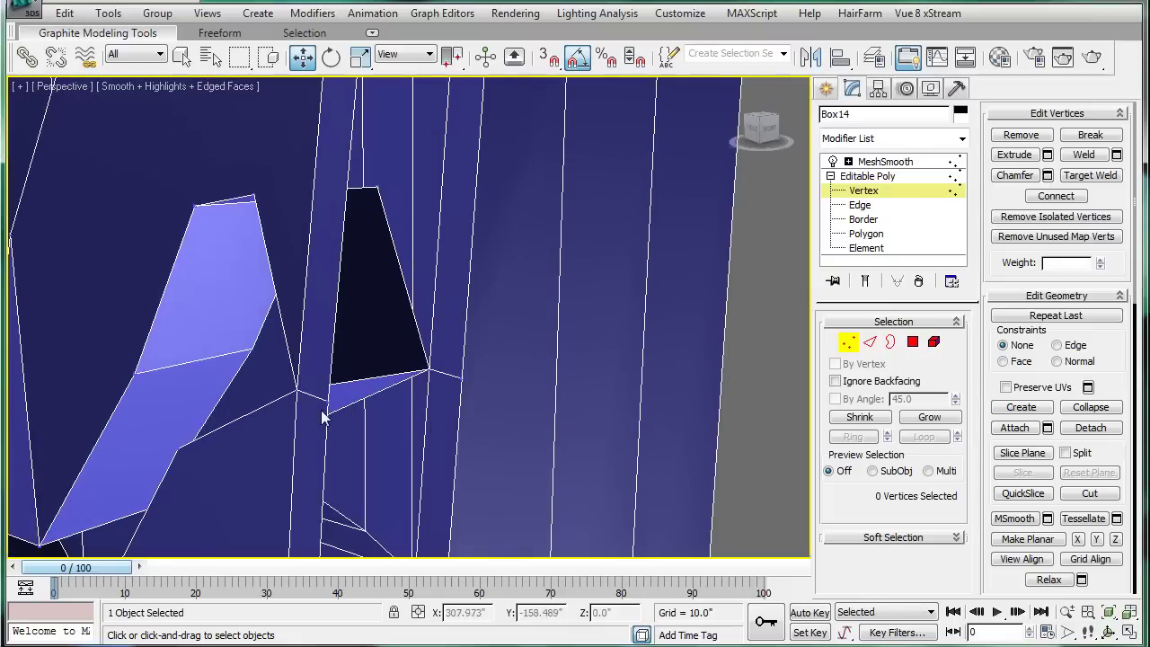
Step: Select the remaining open border loop and cap it
{"action": "left_click", "coordinate": [890, 342]}
{"action": "left_click", "coordinate": [465, 345]}
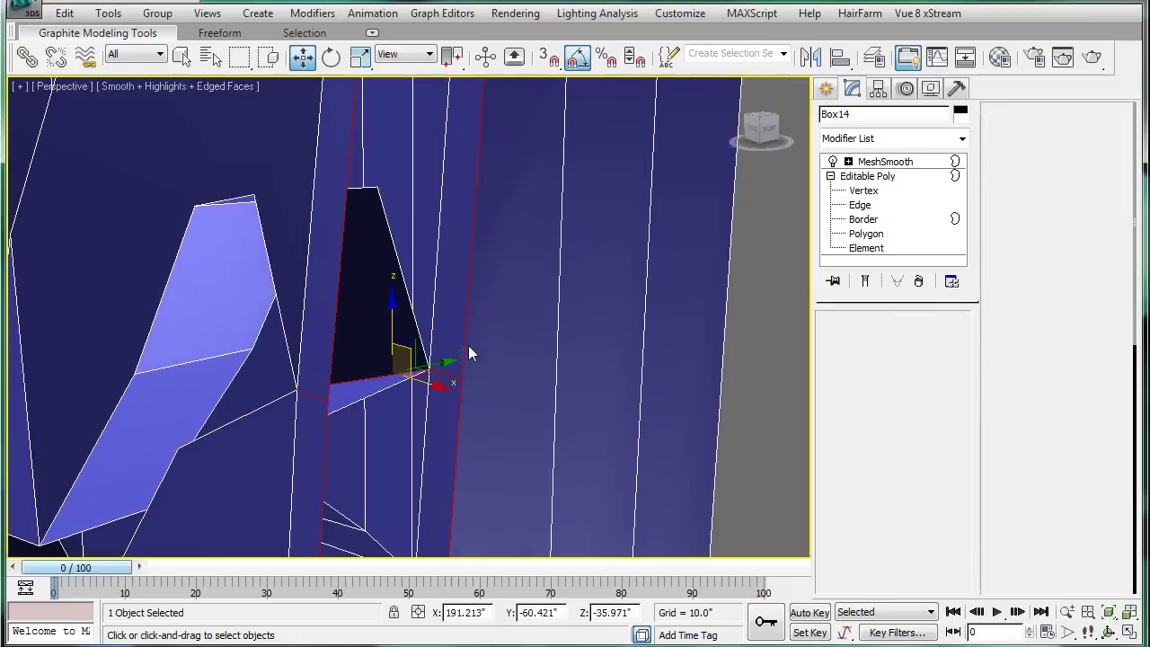
{"action": "mouse_move", "coordinate": [463, 344]}
{"action": "middle_mouse_down", "text": "alt"}
{"action": "mouse_move", "coordinate": [557, 377]}
{"action": "mouse_move", "coordinate": [640, 358]}
{"action": "mouse_move", "coordinate": [432, 295]}
{"action": "mouse_move", "coordinate": [315, 317]}
{"action": "mouse_move", "coordinate": [584, 320]}
{"action": "middle_mouse_up", "text": "alt"}
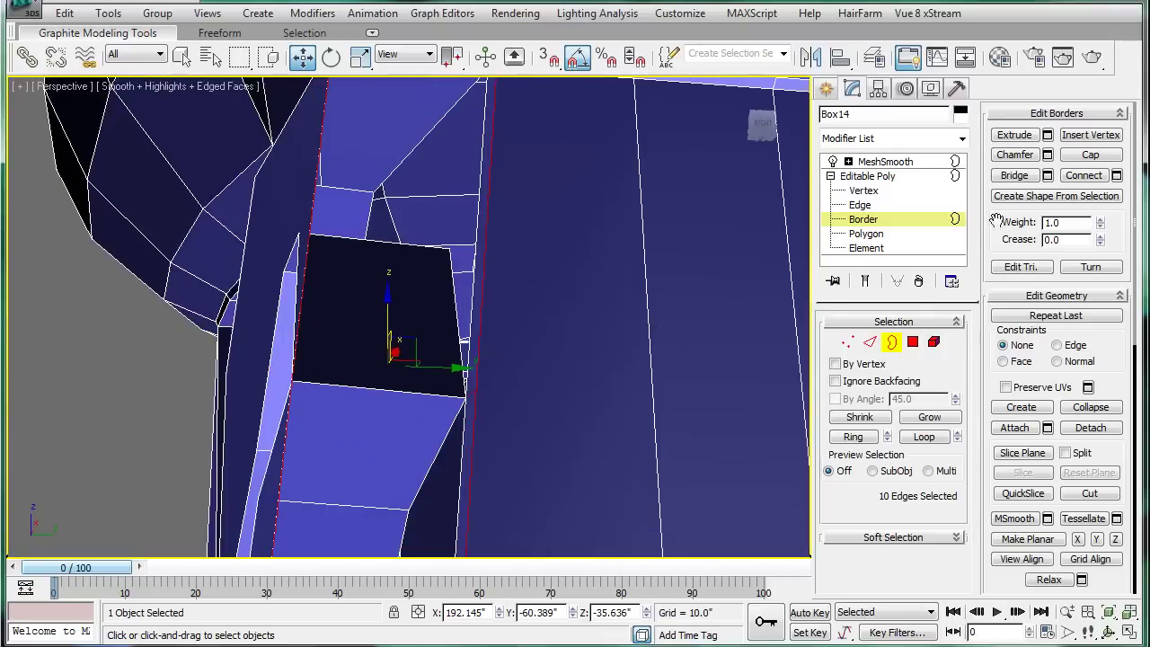
{"action": "left_click", "coordinate": [1086, 155]}
{"action": "mouse_move", "coordinate": [646, 338]}
{"action": "middle_mouse_down", "text": "alt"}
{"action": "mouse_move", "coordinate": [585, 357]}
{"action": "mouse_move", "coordinate": [699, 389]}
{"action": "middle_mouse_up", "text": "alt"}
Step: Preview the MeshSmooth result, then inspect seam polygons at Polygon level with edges hidden
{"action": "left_click", "coordinate": [869, 176]}
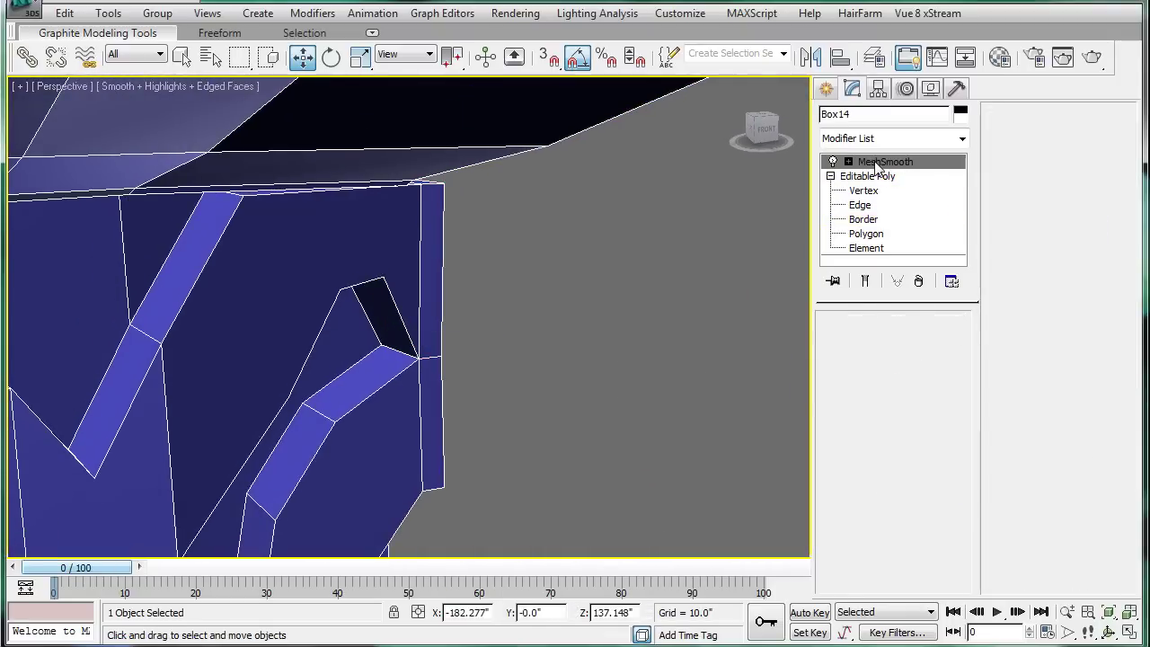
{"action": "mouse_move", "coordinate": [453, 383]}
{"action": "middle_mouse_down", "text": "alt"}
{"action": "mouse_move", "coordinate": [509, 362]}
{"action": "mouse_move", "coordinate": [453, 353]}
{"action": "mouse_move", "coordinate": [482, 368]}
{"action": "mouse_move", "coordinate": [314, 364]}
{"action": "mouse_move", "coordinate": [422, 368]}
{"action": "mouse_move", "coordinate": [480, 307]}
{"action": "middle_mouse_up", "text": "alt"}
{"action": "key", "text": "F4"}
{"action": "left_click", "coordinate": [876, 233]}
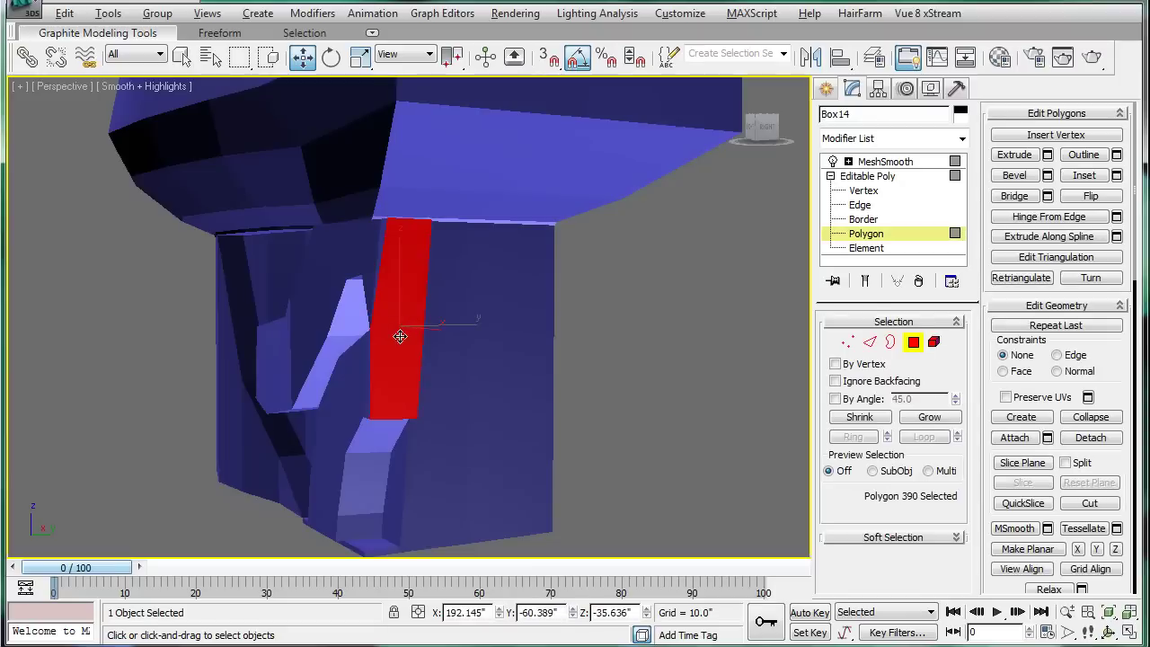
{"action": "mouse_move", "coordinate": [398, 333]}
{"action": "middle_mouse_down", "text": "alt"}
{"action": "mouse_move", "coordinate": [486, 345]}
{"action": "mouse_move", "coordinate": [441, 344]}
{"action": "mouse_move", "coordinate": [395, 267]}
{"action": "mouse_move", "coordinate": [413, 340]}
{"action": "middle_mouse_up", "text": "alt"}
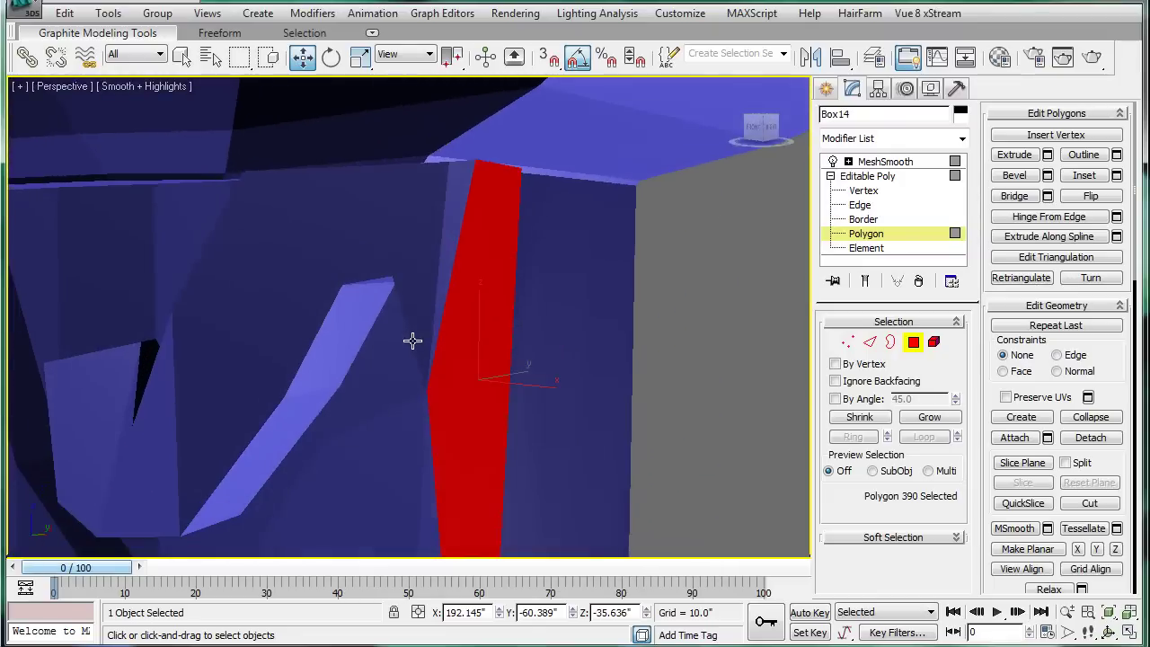
{"action": "left_click", "coordinate": [447, 381], "text": "alt"}
{"action": "mouse_move", "coordinate": [474, 390]}
{"action": "middle_mouse_down", "text": "alt"}
{"action": "mouse_move", "coordinate": [415, 356]}
{"action": "mouse_move", "coordinate": [378, 385]}
{"action": "mouse_move", "coordinate": [437, 385]}
{"action": "mouse_move", "coordinate": [477, 335]}
{"action": "mouse_move", "coordinate": [393, 326]}
{"action": "middle_mouse_up", "text": "alt"}
Step: At Vertex level with Edged Faces on, select and zoom to the three corner vertices
{"action": "key", "text": "1"}
{"action": "key", "text": "F4"}
{"action": "mouse_move", "coordinate": [599, 383]}
{"action": "middle_mouse_down"}
{"action": "mouse_move", "coordinate": [329, 352]}
{"action": "mouse_move", "coordinate": [526, 403]}
{"action": "mouse_move", "coordinate": [212, 396]}
{"action": "middle_mouse_up"}
{"action": "left_click_drag", "start_coordinate": [305, 390], "coordinate": [423, 444]}
{"action": "key", "text": "z"}
{"action": "mouse_move", "coordinate": [418, 464]}
{"action": "middle_mouse_down", "text": "alt"}
{"action": "mouse_move", "coordinate": [561, 468]}
{"action": "mouse_move", "coordinate": [363, 386]}
{"action": "mouse_move", "coordinate": [458, 377]}
{"action": "mouse_move", "coordinate": [342, 357]}
{"action": "mouse_move", "coordinate": [305, 313]}
{"action": "mouse_move", "coordinate": [377, 269]}
{"action": "mouse_move", "coordinate": [461, 277]}
{"action": "mouse_move", "coordinate": [584, 326]}
{"action": "mouse_move", "coordinate": [626, 366]}
{"action": "mouse_move", "coordinate": [428, 398]}
{"action": "mouse_move", "coordinate": [295, 375]}
{"action": "mouse_move", "coordinate": [426, 303]}
{"action": "mouse_move", "coordinate": [785, 277]}
{"action": "middle_mouse_up", "text": "alt"}
{"action": "left_click", "coordinate": [870, 342]}
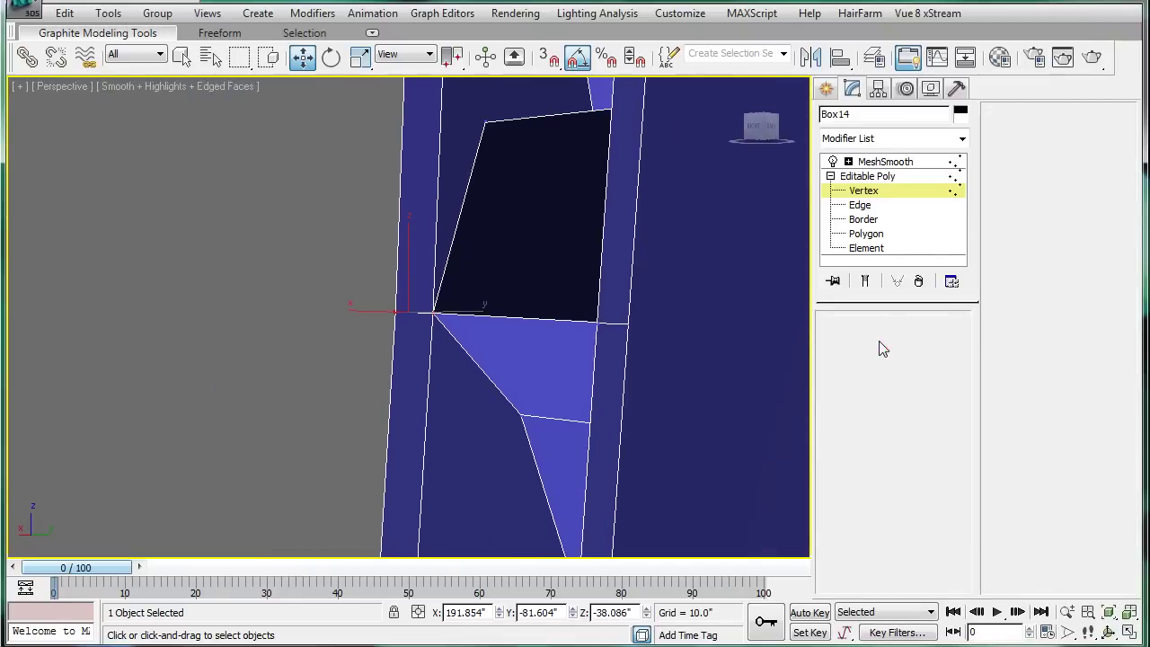
{"action": "middle_click_drag", "start_coordinate": [552, 263], "coordinate": [546, 280], "text": "alt"}
{"action": "left_click", "coordinate": [477, 268]}
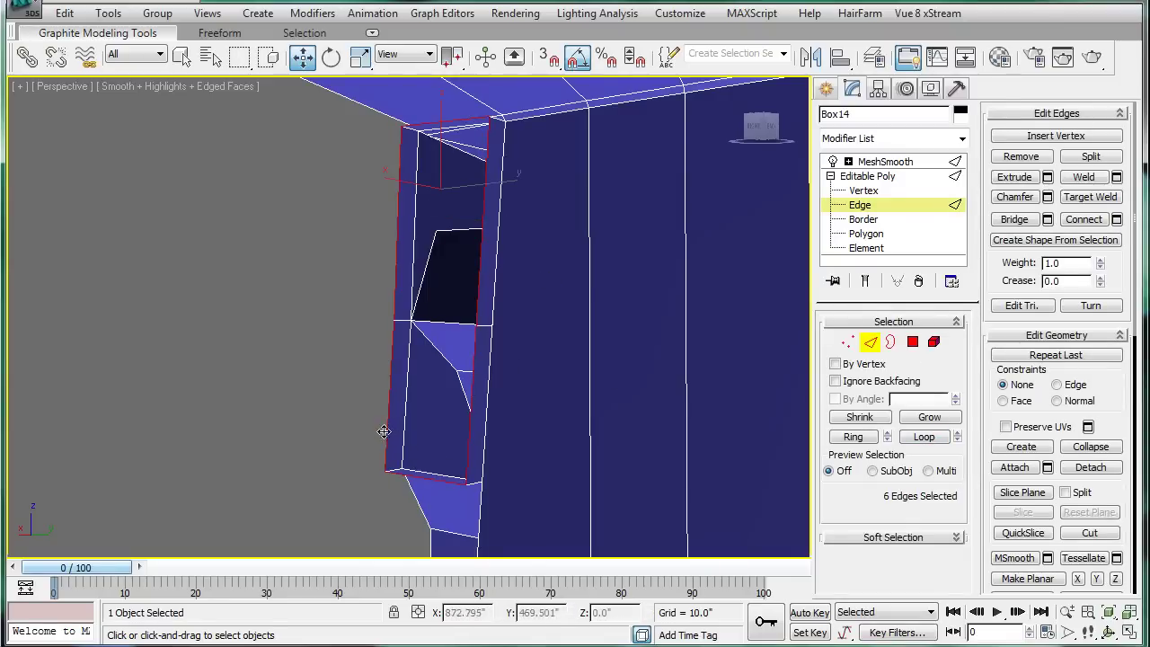
{"action": "left_click_drag", "start_coordinate": [411, 182], "coordinate": [403, 185]}
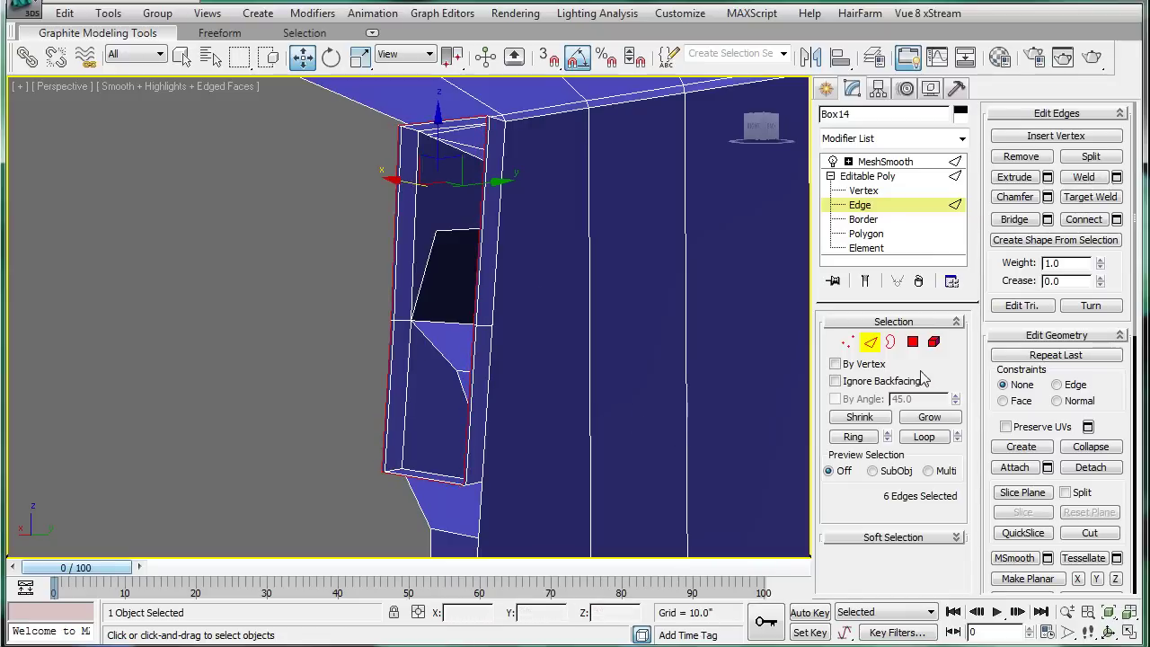
{"action": "key", "text": "3"}
{"action": "scroll", "coordinate": [392, 310], "scroll_direction": "up", "scroll_amount": 3}
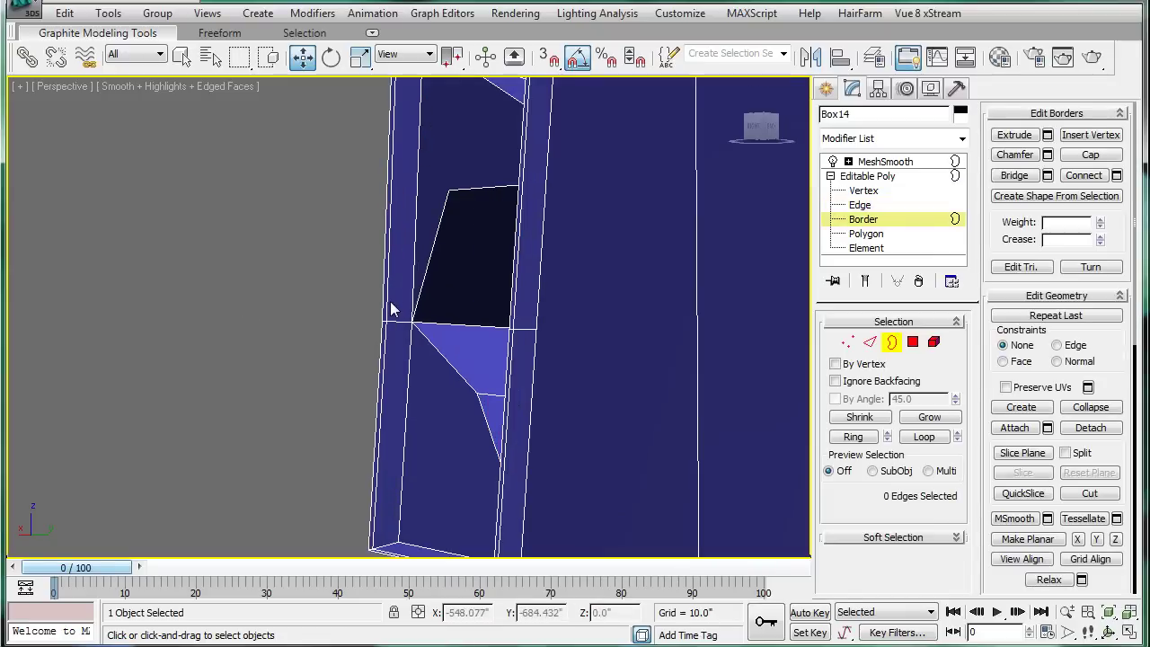
{"action": "middle_click_drag", "start_coordinate": [369, 318], "coordinate": [481, 332], "text": "alt"}
{"action": "left_click", "coordinate": [482, 332]}
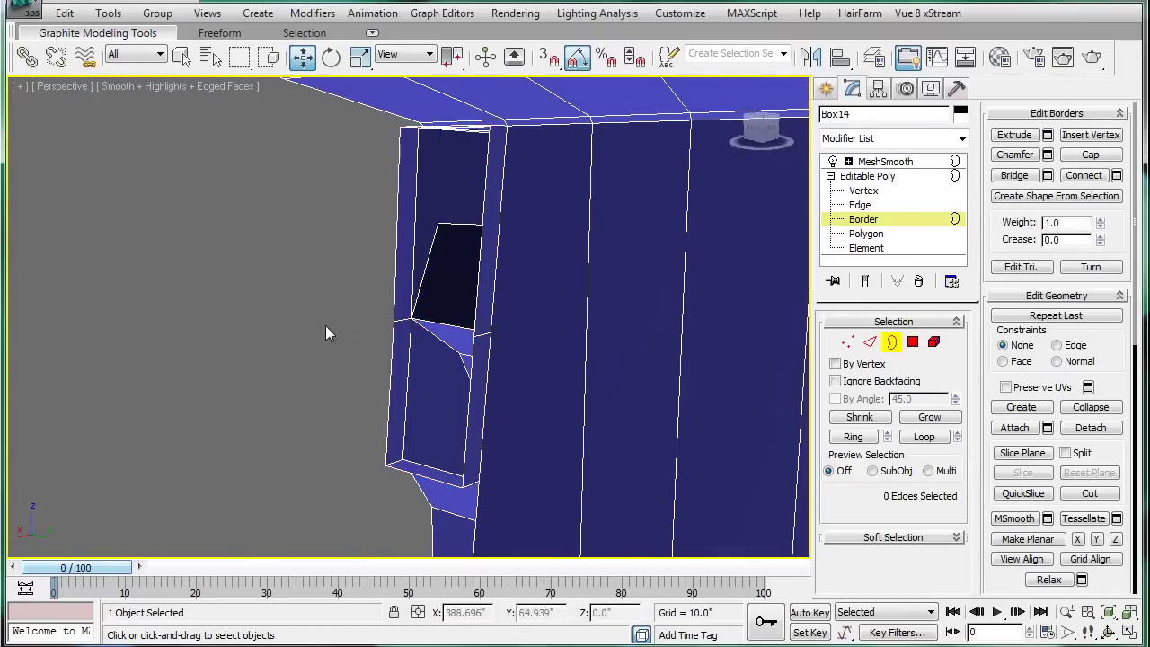
{"action": "scroll", "coordinate": [325, 325], "scroll_direction": "up", "scroll_amount": 3}
{"action": "scroll", "coordinate": [343, 318], "scroll_direction": "up", "scroll_amount": 3}
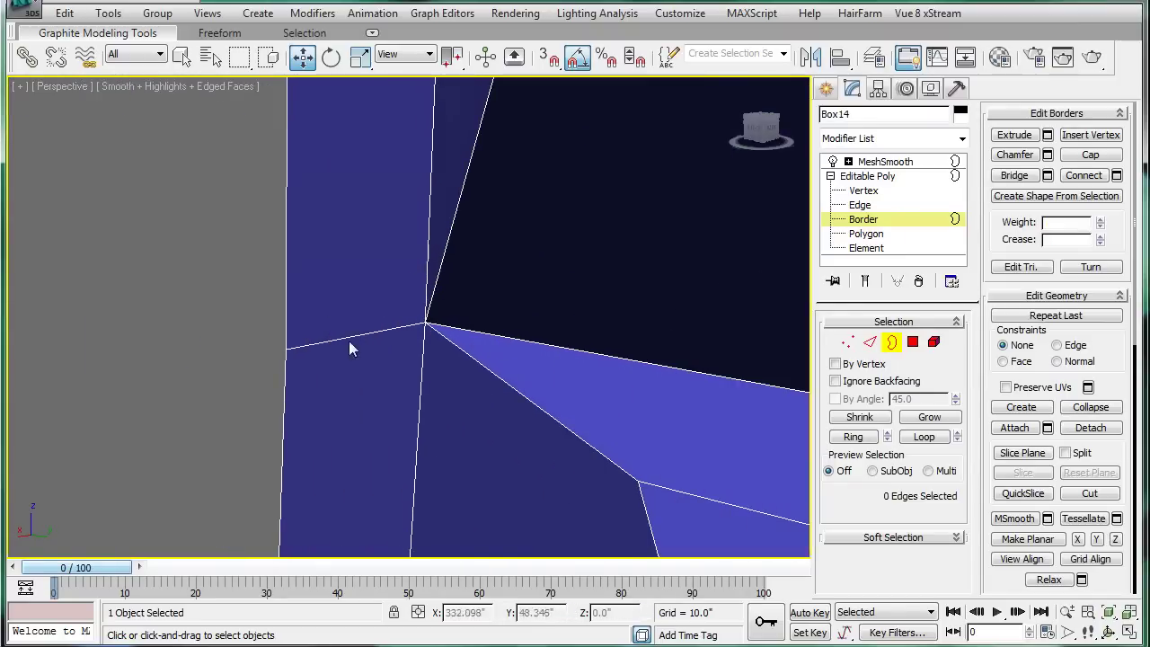
{"action": "mouse_move", "coordinate": [386, 330]}
{"action": "middle_mouse_down", "text": "alt"}
{"action": "mouse_move", "coordinate": [588, 371]}
{"action": "mouse_move", "coordinate": [687, 317]}
{"action": "middle_mouse_up", "text": "alt"}
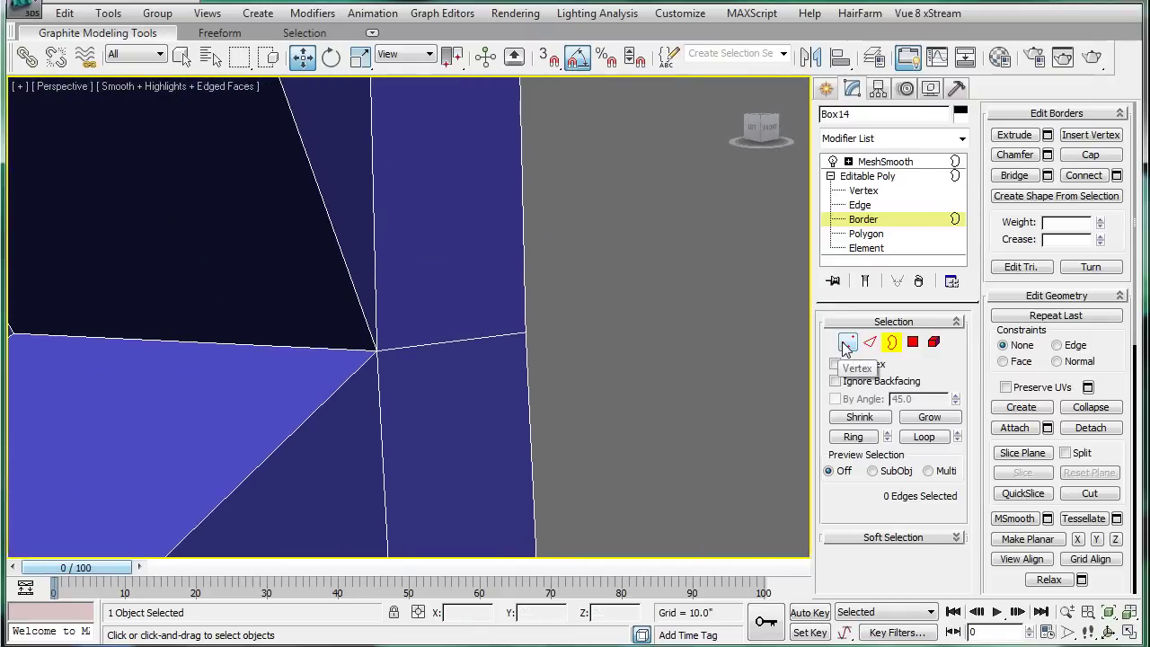
{"action": "mouse_move", "coordinate": [462, 378]}
{"action": "middle_mouse_down", "text": "alt"}
{"action": "mouse_move", "coordinate": [336, 390]}
{"action": "mouse_move", "coordinate": [151, 362]}
{"action": "mouse_move", "coordinate": [362, 353]}
{"action": "mouse_move", "coordinate": [276, 350]}
{"action": "mouse_move", "coordinate": [398, 354]}
{"action": "mouse_move", "coordinate": [471, 374]}
{"action": "middle_mouse_up", "text": "alt"}
{"action": "left_click", "coordinate": [873, 350]}
{"action": "left_click", "coordinate": [320, 335]}
{"action": "left_click", "coordinate": [1047, 196]}
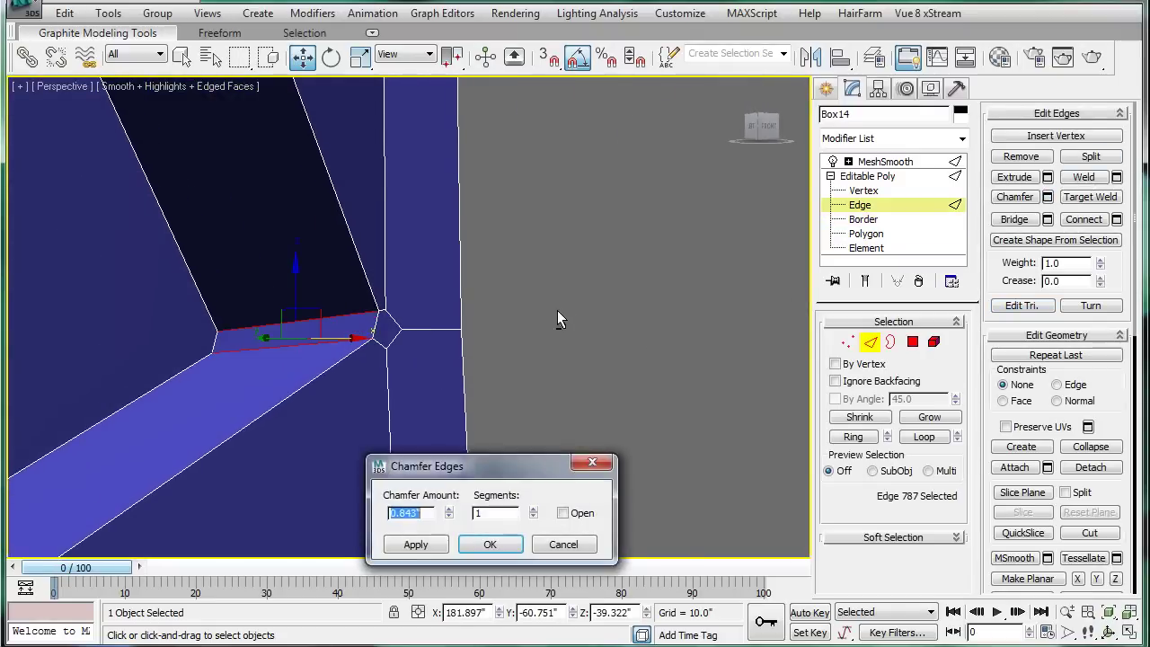
{"action": "mouse_move", "coordinate": [532, 311]}
{"action": "middle_mouse_down", "text": "alt"}
{"action": "mouse_move", "coordinate": [229, 301]}
{"action": "mouse_move", "coordinate": [241, 316]}
{"action": "mouse_move", "coordinate": [413, 339]}
{"action": "mouse_move", "coordinate": [503, 335]}
{"action": "mouse_move", "coordinate": [406, 285]}
{"action": "mouse_move", "coordinate": [416, 290]}
{"action": "middle_mouse_up", "text": "alt"}
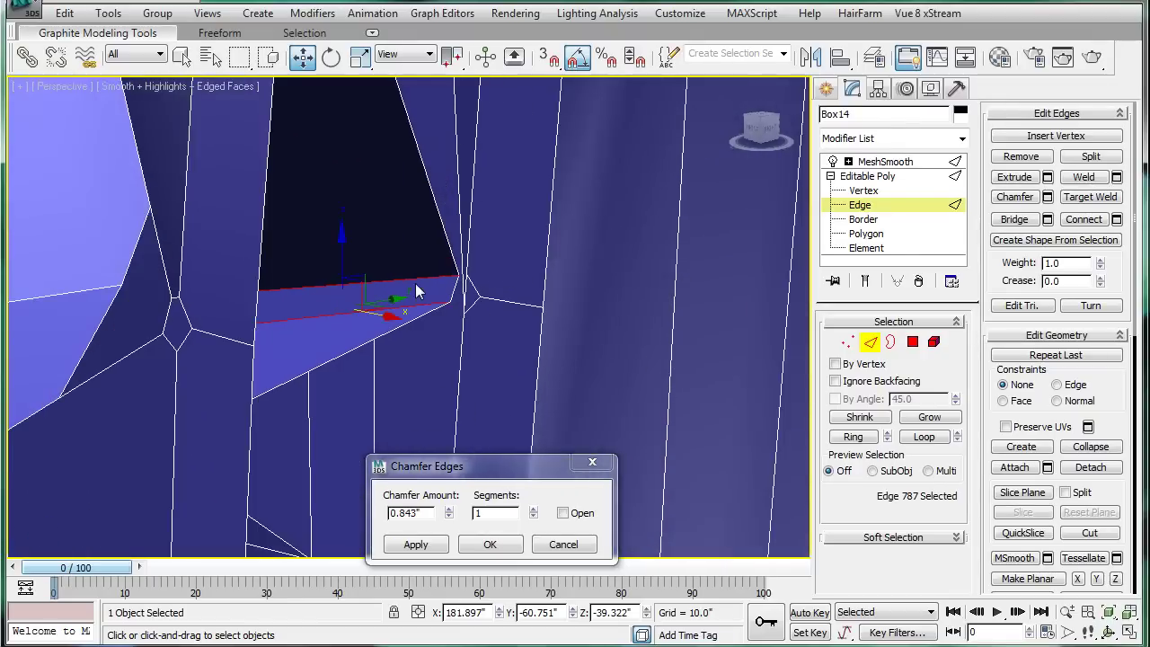
{"action": "left_click", "coordinate": [563, 544]}
{"action": "middle_click_drag", "start_coordinate": [326, 359], "coordinate": [338, 374], "text": "alt"}
{"action": "left_click", "coordinate": [845, 342]}
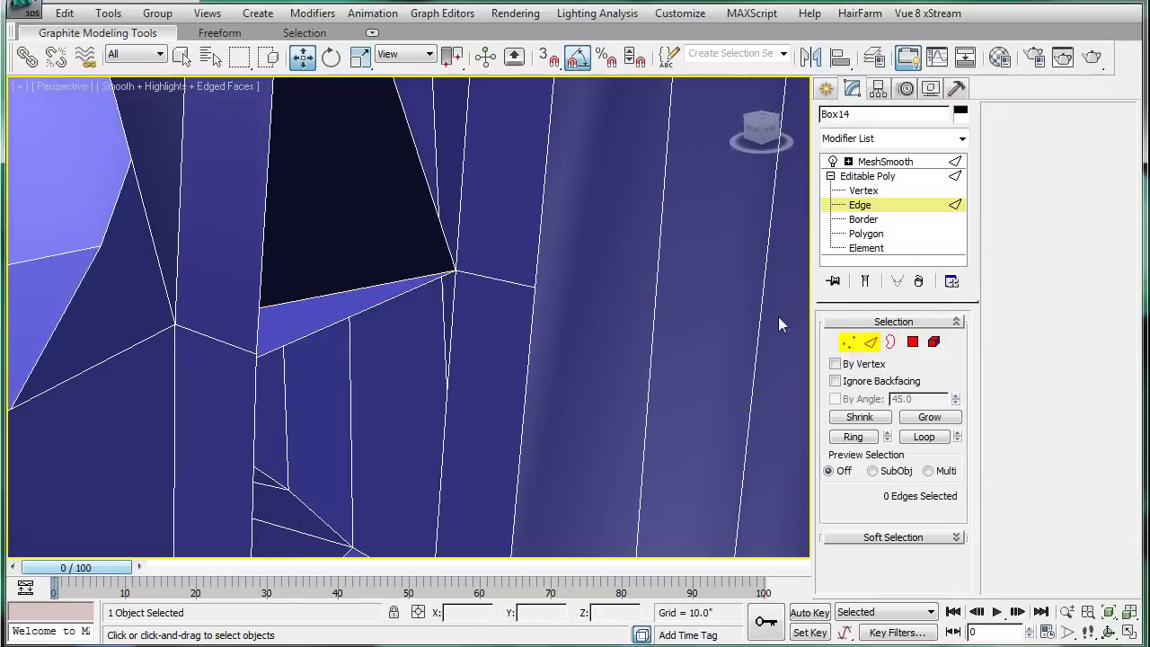
{"action": "left_click", "coordinate": [454, 271]}
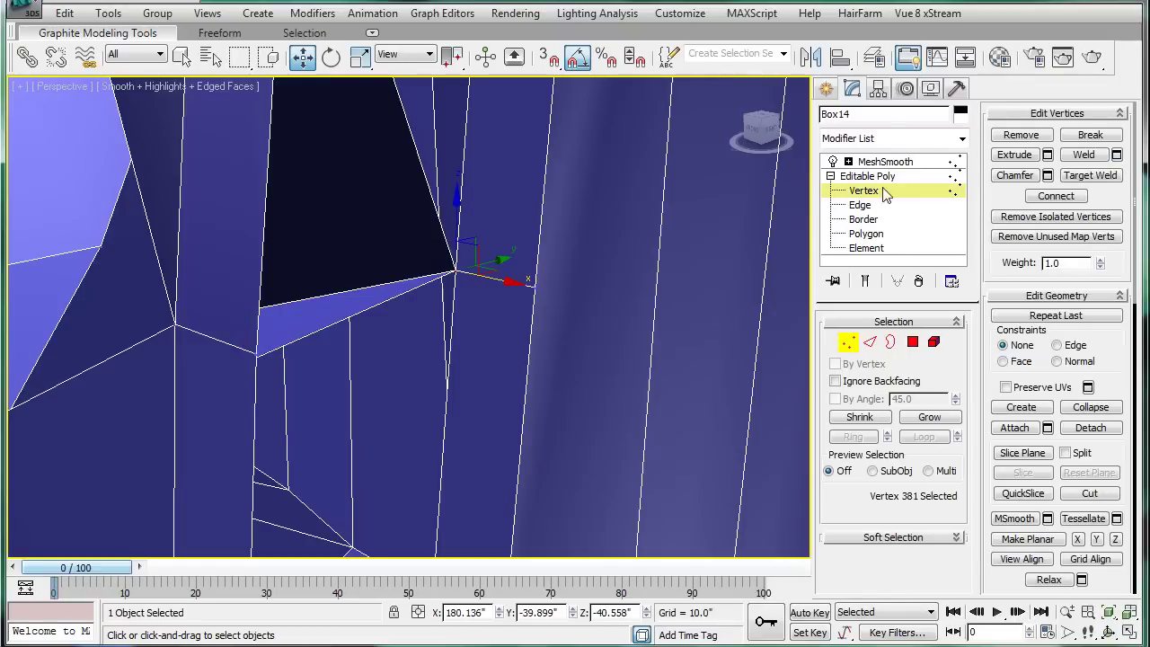
{"action": "key", "text": "ctrl+shift+w"}
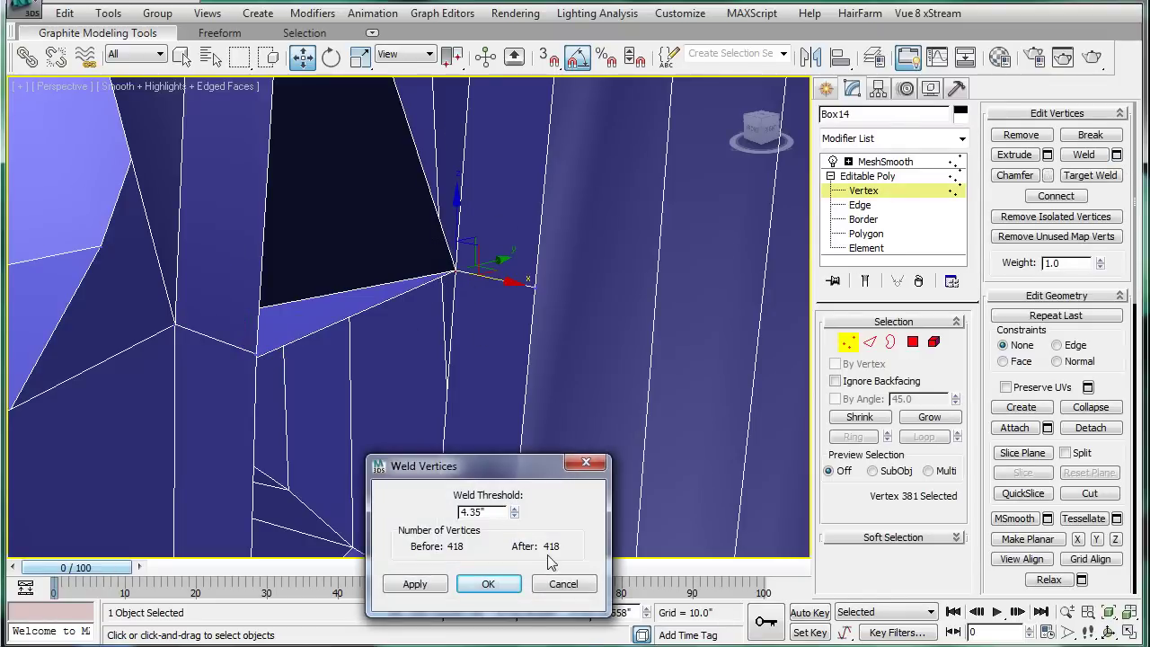
{"action": "left_click", "coordinate": [488, 584]}
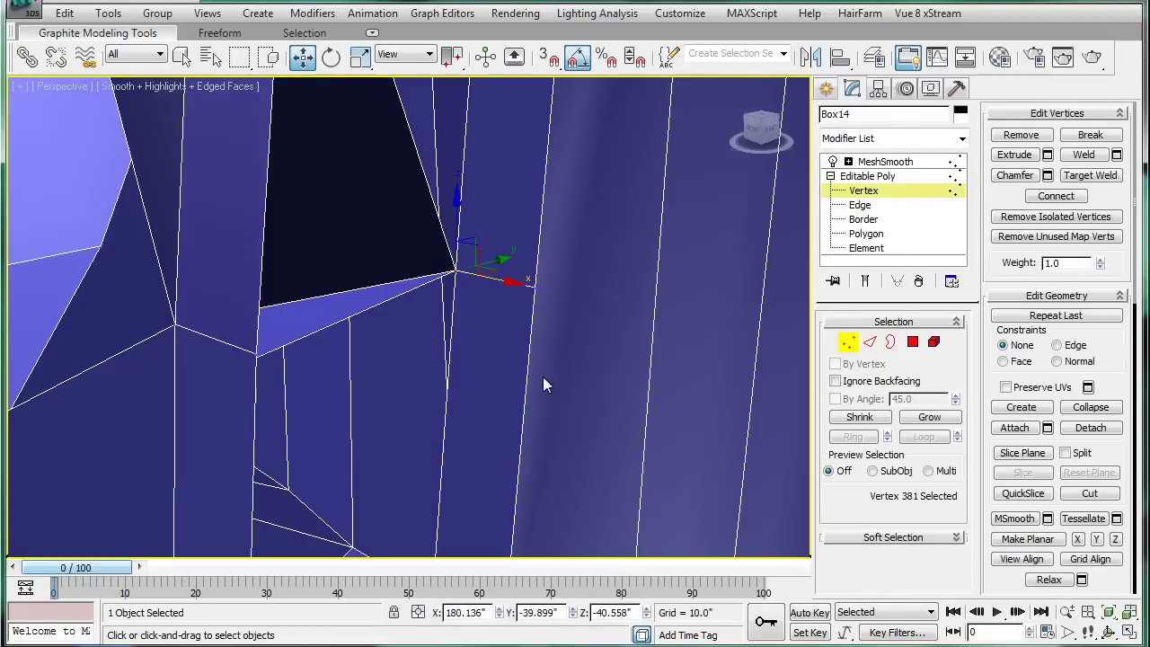
{"action": "left_click", "coordinate": [451, 268]}
{"action": "scroll", "coordinate": [467, 277], "scroll_direction": "up", "scroll_amount": 2}
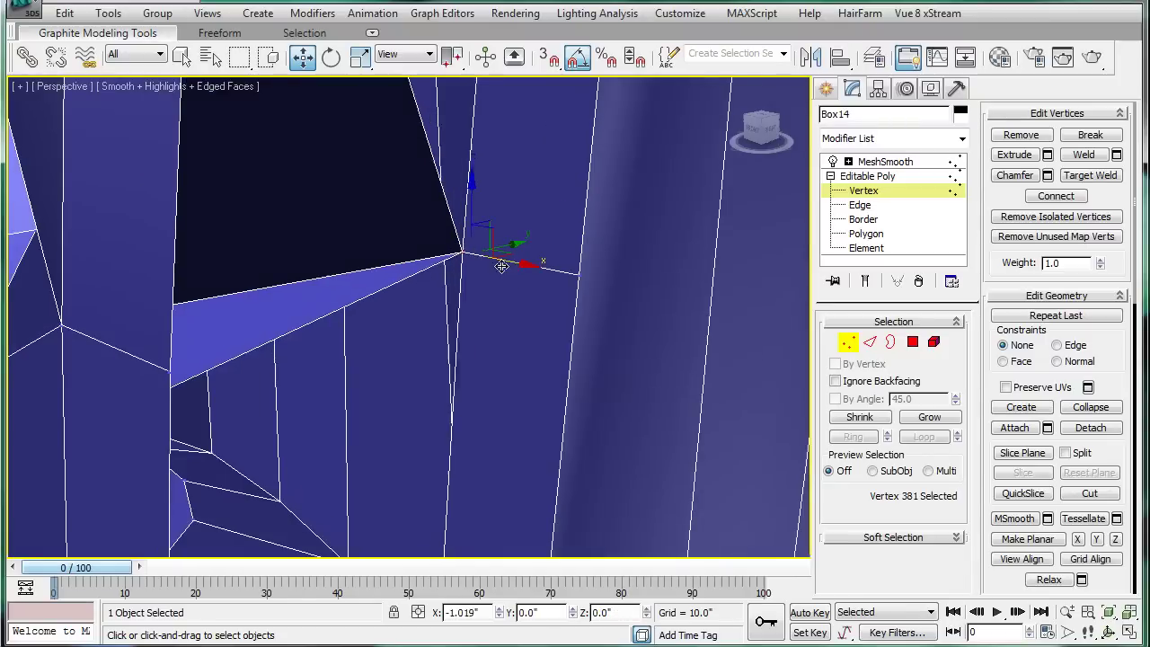
{"action": "left_click_drag", "start_coordinate": [501, 260], "coordinate": [497, 259]}
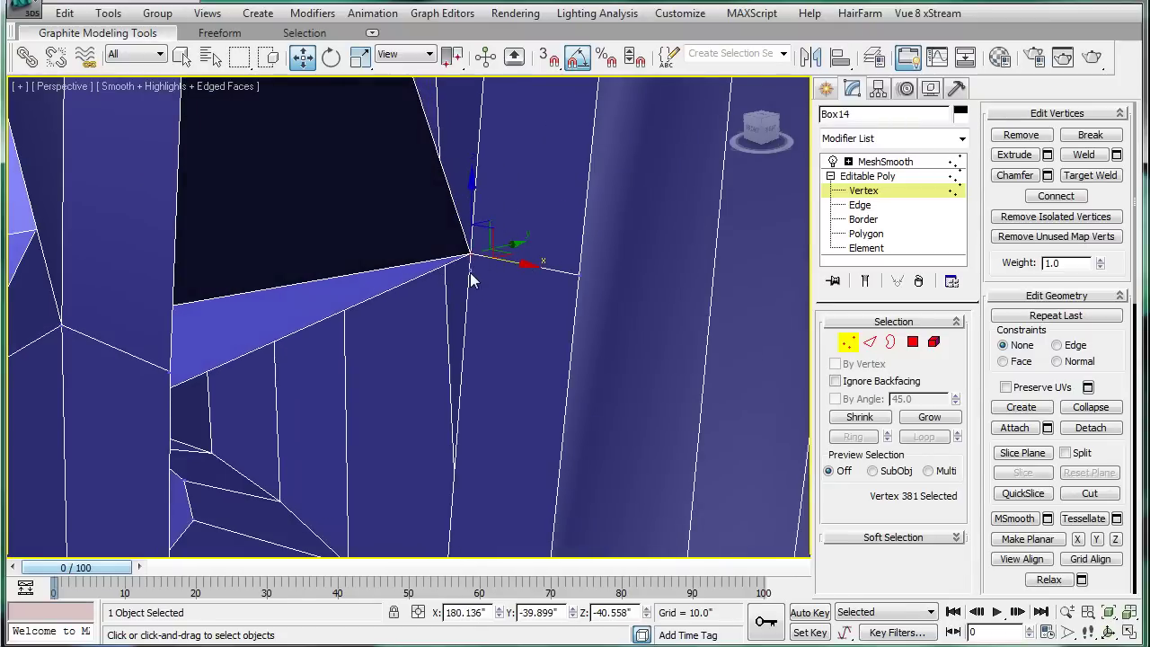
{"action": "left_click_drag", "start_coordinate": [499, 261], "coordinate": [505, 347]}
{"action": "mouse_move", "coordinate": [506, 347]}
{"action": "middle_mouse_down", "text": "alt"}
{"action": "mouse_move", "coordinate": [489, 370]}
{"action": "mouse_move", "coordinate": [336, 367]}
{"action": "mouse_move", "coordinate": [494, 375]}
{"action": "mouse_move", "coordinate": [461, 318]}
{"action": "mouse_move", "coordinate": [515, 316]}
{"action": "middle_mouse_up", "text": "alt"}
Step: Exit Polygon level of the Editable Poly and scroll the command panel toward MeshSmooth
{"action": "left_click", "coordinate": [920, 232]}
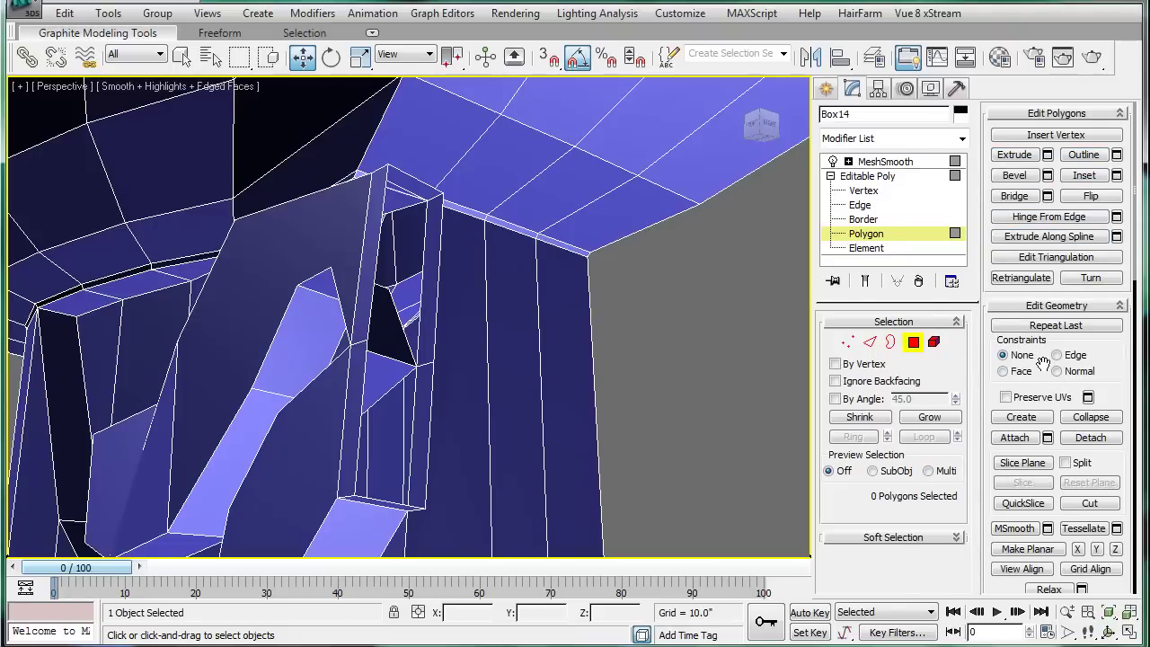
{"action": "mouse_move", "coordinate": [1042, 362]}
{"action": "left_mouse_down"}
{"action": "mouse_move", "coordinate": [1024, 192]}
{"action": "mouse_move", "coordinate": [996, 88]}
{"action": "mouse_move", "coordinate": [1033, 422]}
{"action": "left_mouse_up"}
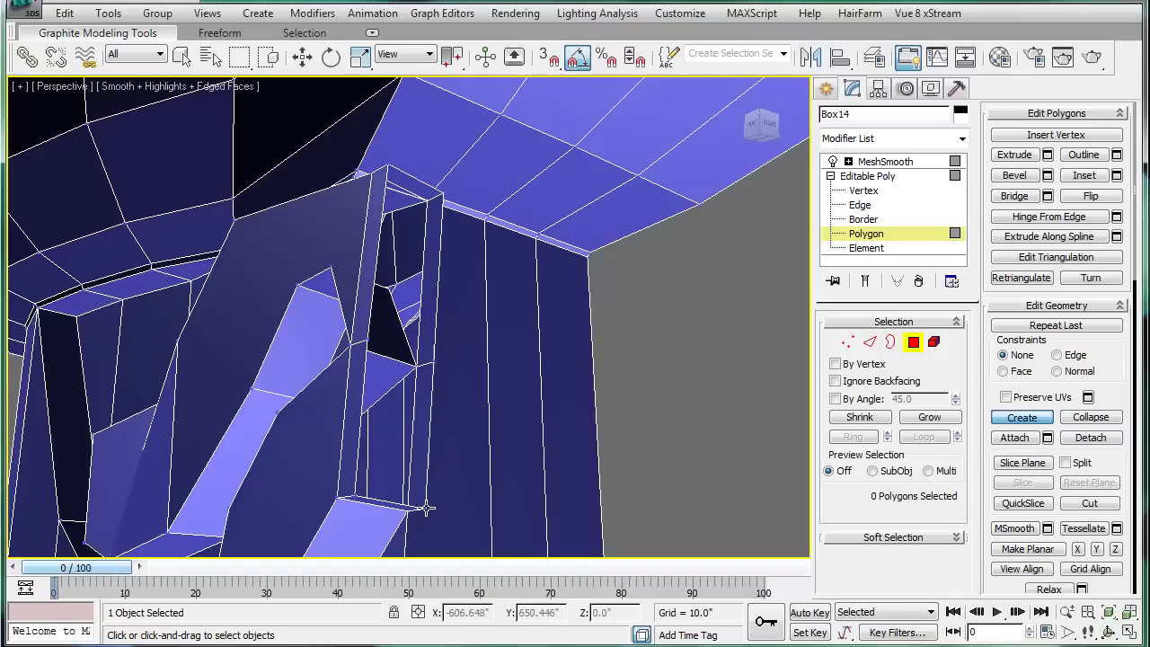
{"action": "left_click", "coordinate": [409, 449]}
Step: Inspect the MeshSmooth-smoothed toilet with edged faces hidden
{"action": "key", "text": "w"}
{"action": "left_click", "coordinate": [866, 177]}
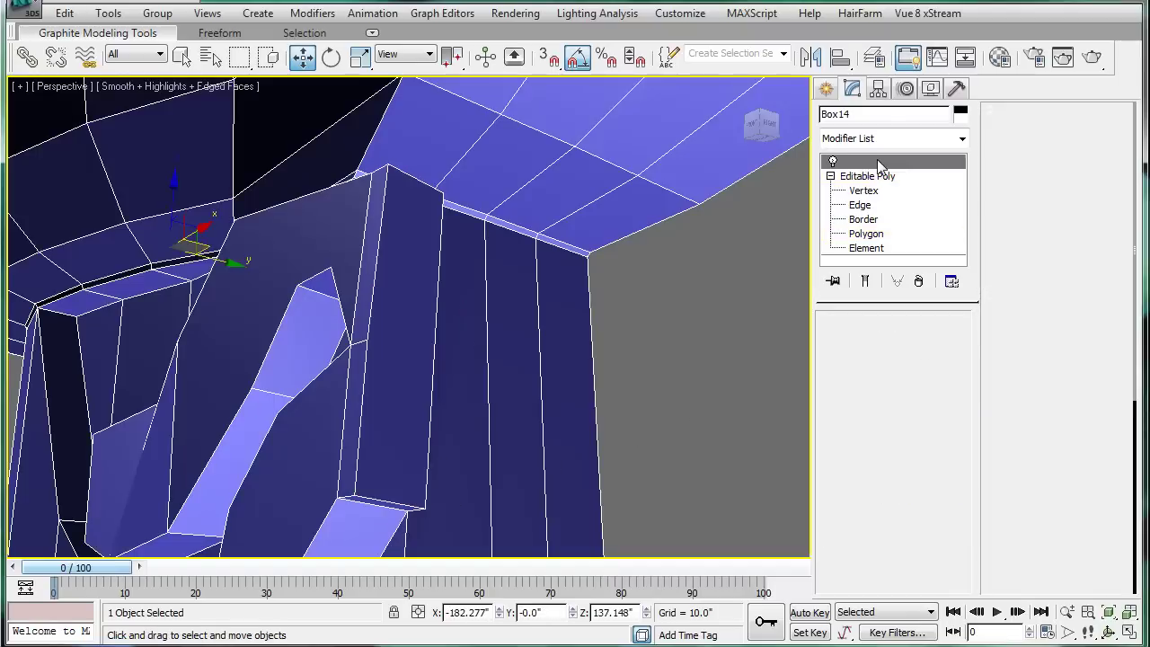
{"action": "middle_click_drag", "start_coordinate": [448, 260], "coordinate": [484, 284]}
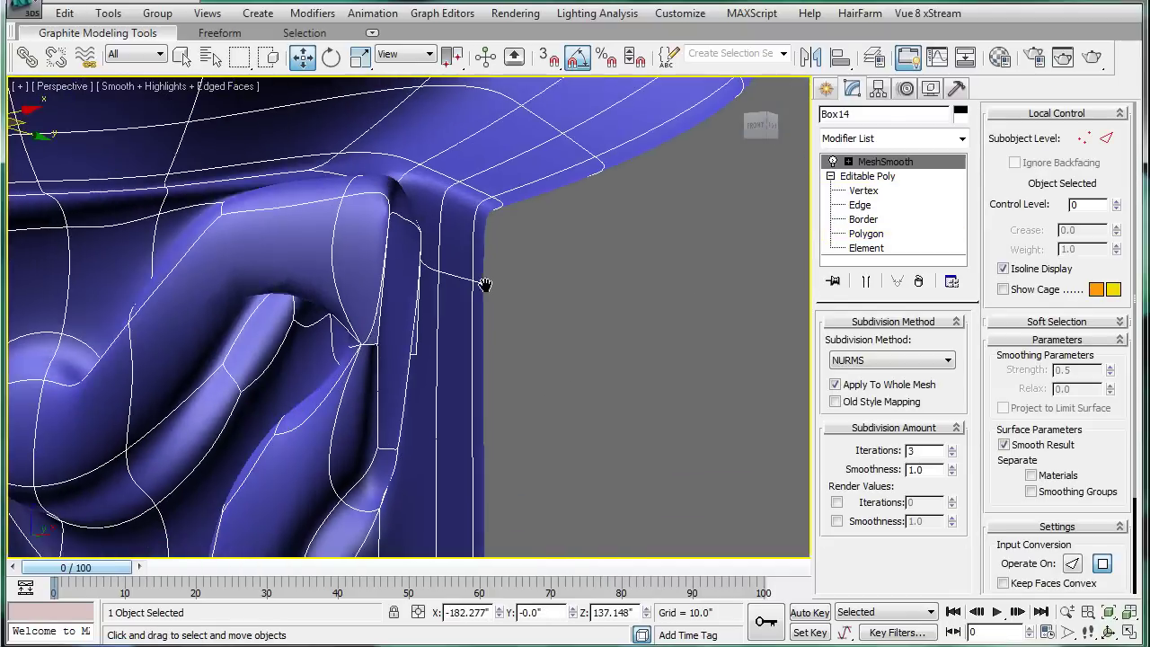
{"action": "key", "text": "F4"}
{"action": "scroll", "coordinate": [503, 283], "scroll_direction": "up", "scroll_amount": 2}
{"action": "scroll", "coordinate": [521, 293], "scroll_direction": "up", "scroll_amount": 2}
{"action": "scroll", "coordinate": [546, 306], "scroll_direction": "up", "scroll_amount": 2}
{"action": "scroll", "coordinate": [595, 320], "scroll_direction": "up", "scroll_amount": 2}
{"action": "mouse_move", "coordinate": [561, 336]}
{"action": "middle_mouse_down", "text": "alt"}
{"action": "mouse_move", "coordinate": [423, 259]}
{"action": "mouse_move", "coordinate": [385, 221]}
{"action": "mouse_move", "coordinate": [464, 210]}
{"action": "mouse_move", "coordinate": [508, 282]}
{"action": "middle_mouse_up", "text": "alt"}
Step: Back on the Editable Poly at Vertex level, weld the two vertices at the gap's upper corner
{"action": "left_click", "coordinate": [866, 176]}
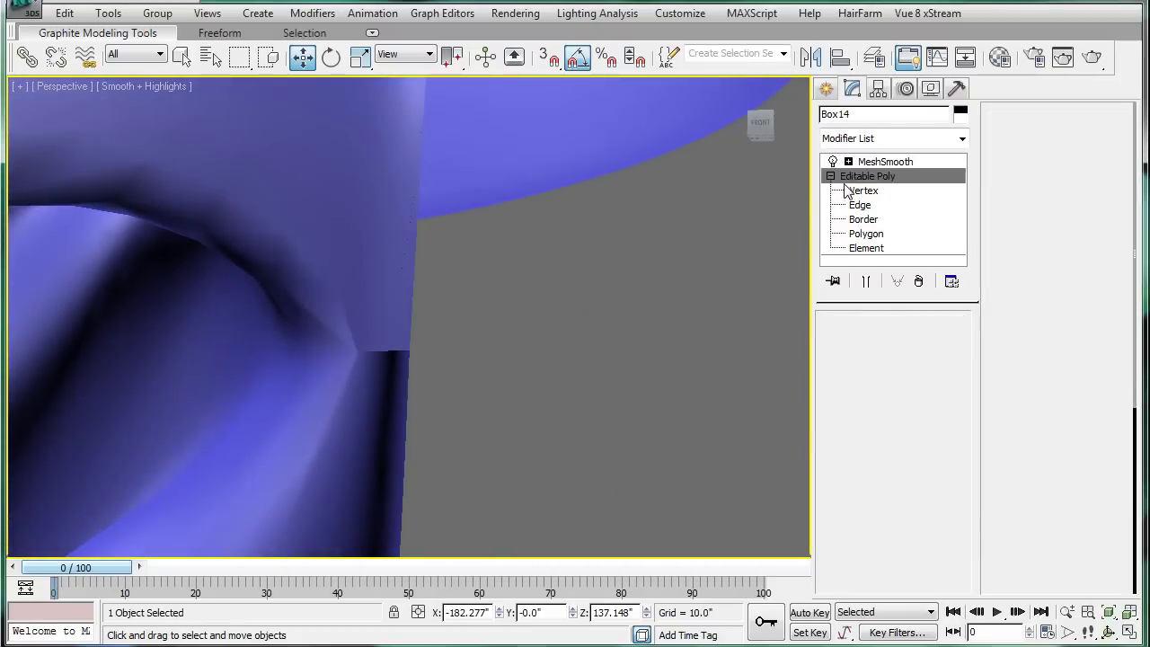
{"action": "mouse_move", "coordinate": [629, 269]}
{"action": "middle_mouse_down", "text": "alt"}
{"action": "mouse_move", "coordinate": [539, 293]}
{"action": "mouse_move", "coordinate": [560, 285]}
{"action": "mouse_move", "coordinate": [629, 305]}
{"action": "middle_mouse_up", "text": "alt"}
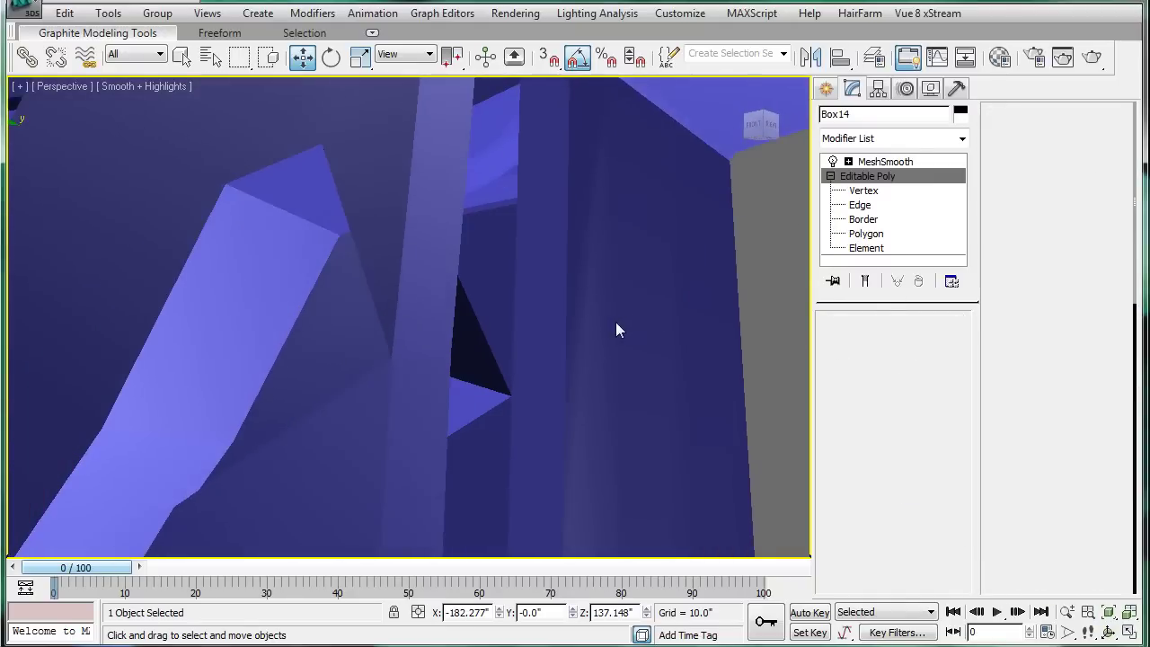
{"action": "key", "text": "1"}
{"action": "key", "text": "F4"}
{"action": "scroll", "coordinate": [560, 306], "scroll_direction": "up", "scroll_amount": 2}
{"action": "scroll", "coordinate": [557, 359], "scroll_direction": "up", "scroll_amount": 2}
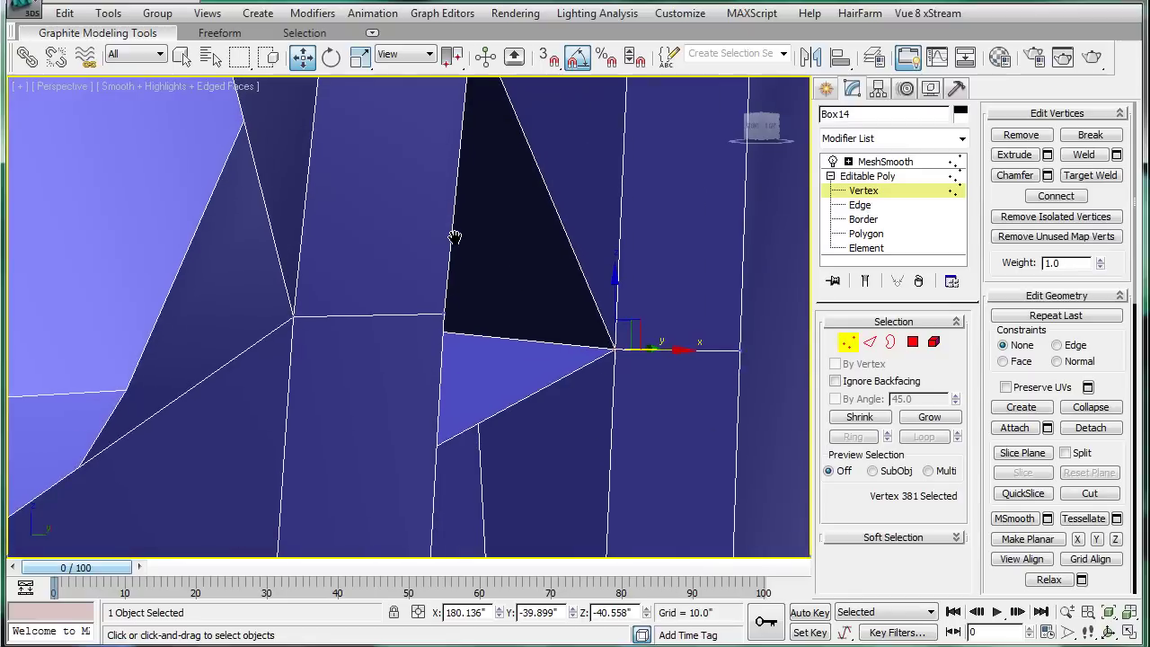
{"action": "left_click_drag", "start_coordinate": [426, 297], "coordinate": [483, 351]}
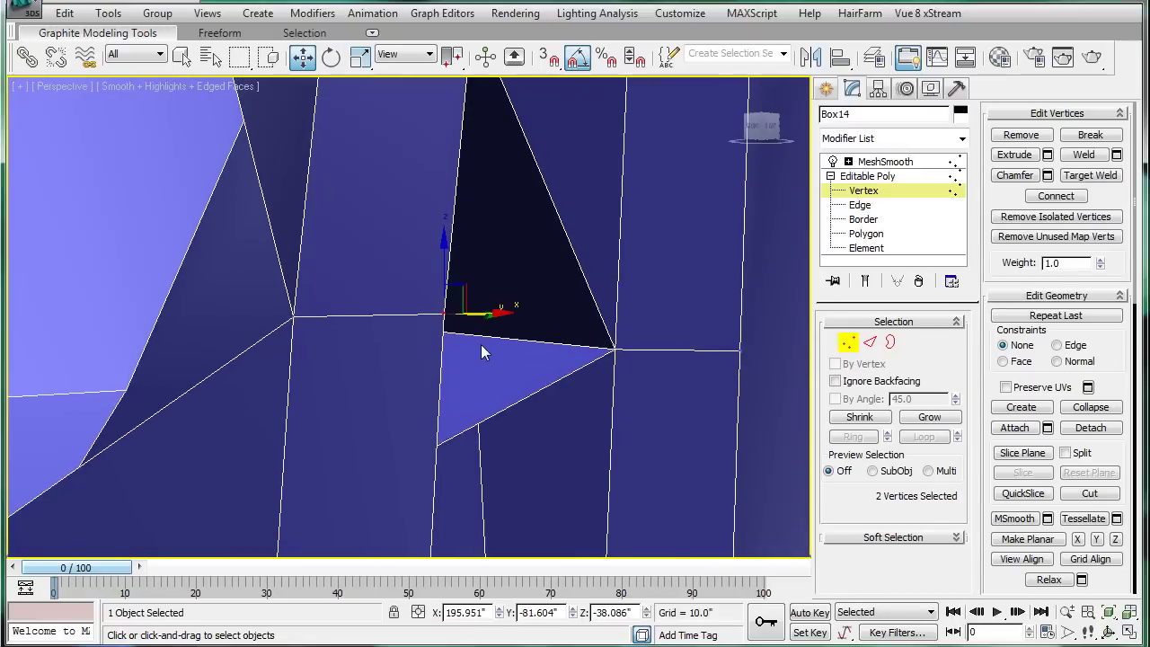
{"action": "left_click", "coordinate": [1116, 154]}
{"action": "left_click", "coordinate": [481, 582]}
Step: Weld the vertex pair at the gap's lower corner, leaving 416 vertices
{"action": "middle_click_drag", "start_coordinate": [546, 359], "coordinate": [512, 288], "text": "alt"}
{"action": "left_click_drag", "start_coordinate": [506, 283], "coordinate": [573, 348]}
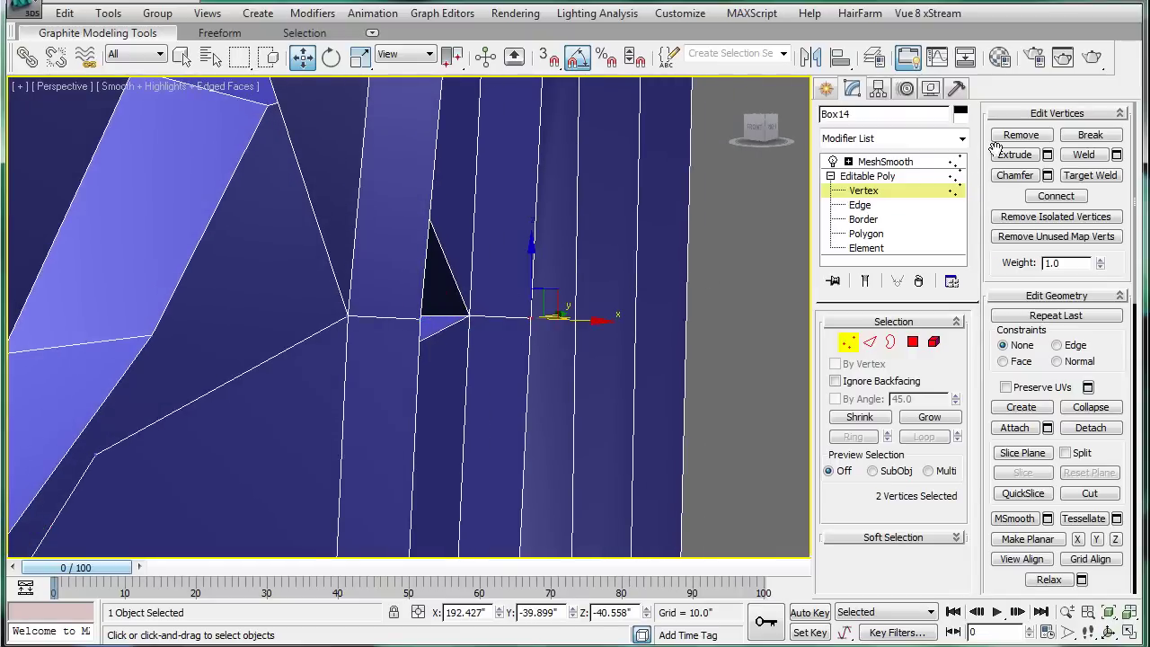
{"action": "left_click", "coordinate": [1116, 154]}
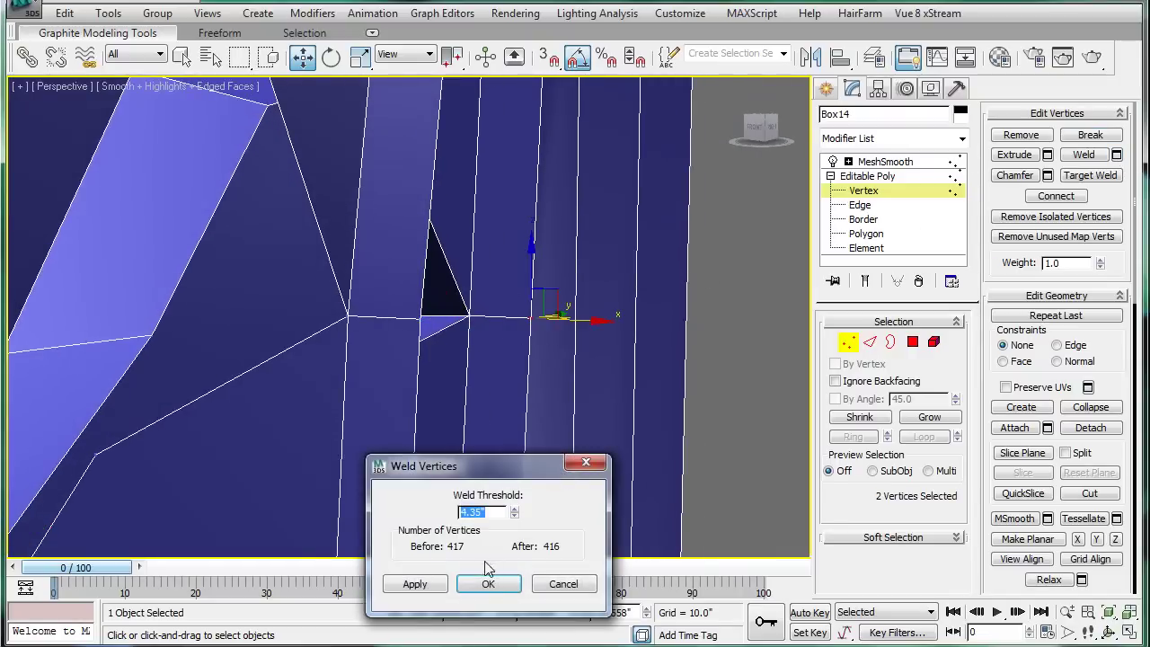
{"action": "left_click", "coordinate": [487, 582]}
Step: Select the remaining hole border, then view the MeshSmooth result again
{"action": "left_click", "coordinate": [863, 219]}
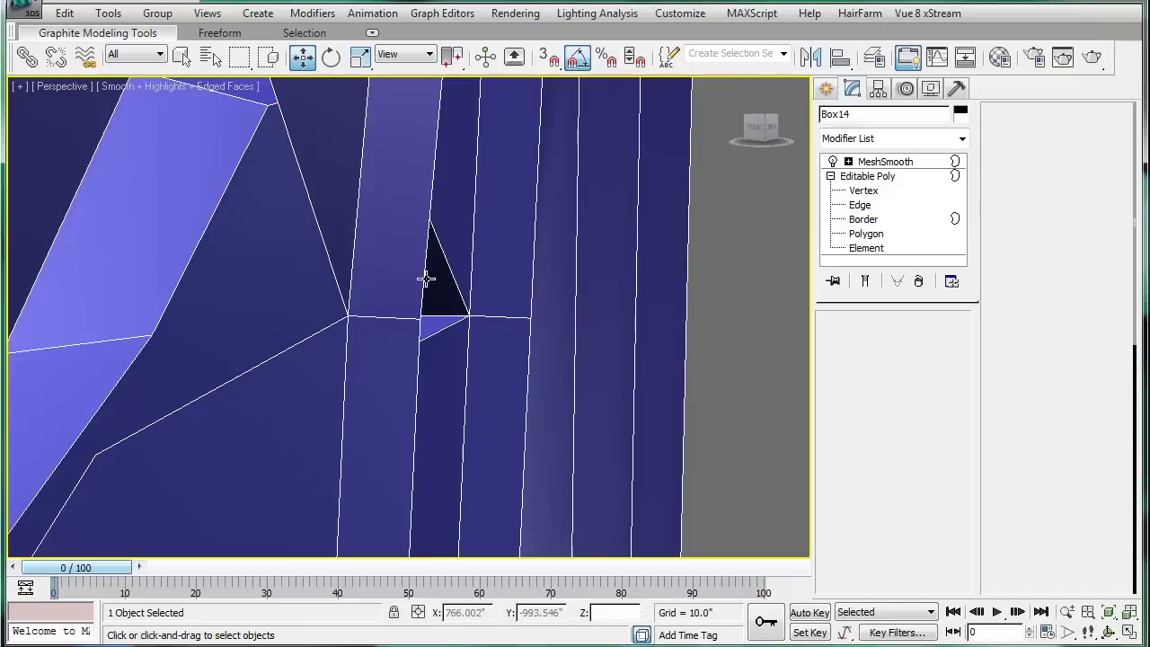
{"action": "left_click", "coordinate": [425, 277]}
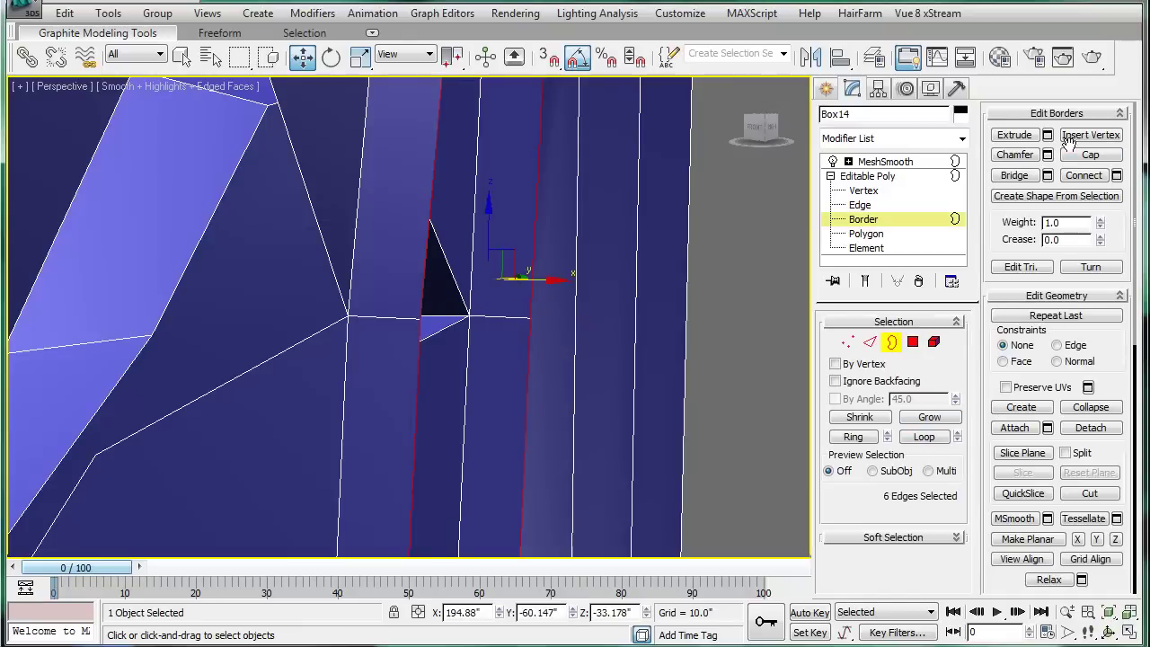
{"action": "mouse_move", "coordinate": [607, 301]}
{"action": "middle_mouse_down", "text": "alt"}
{"action": "mouse_move", "coordinate": [643, 275]}
{"action": "mouse_move", "coordinate": [575, 305]}
{"action": "mouse_move", "coordinate": [470, 326]}
{"action": "mouse_move", "coordinate": [456, 299]}
{"action": "middle_mouse_up", "text": "alt"}
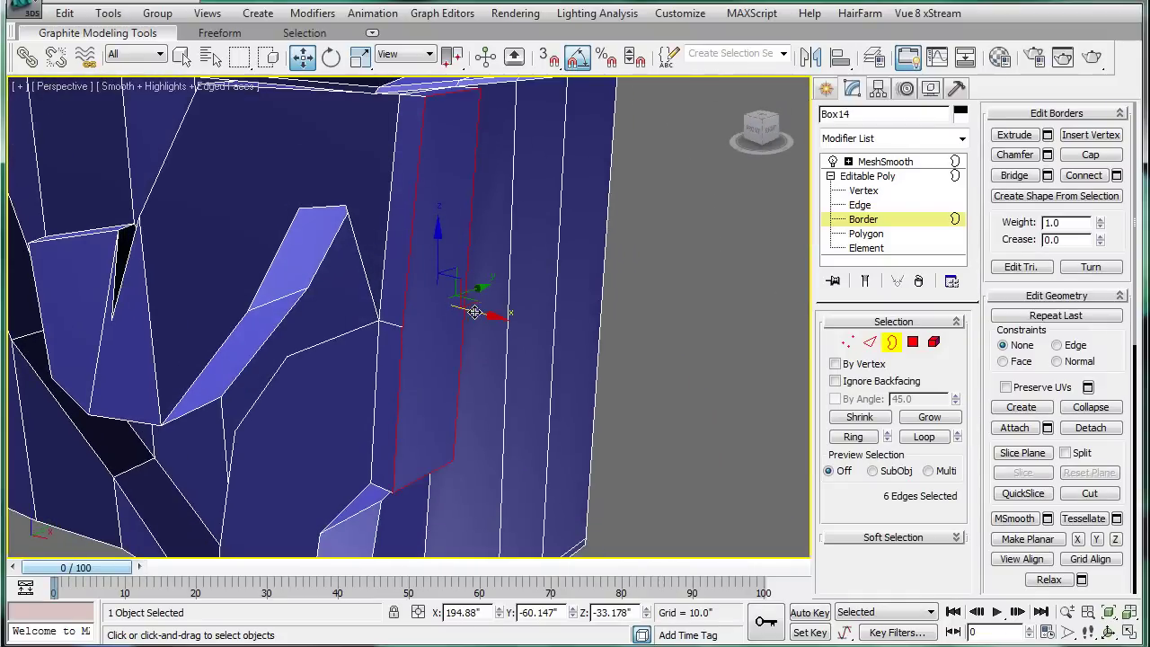
{"action": "left_click", "coordinate": [869, 177]}
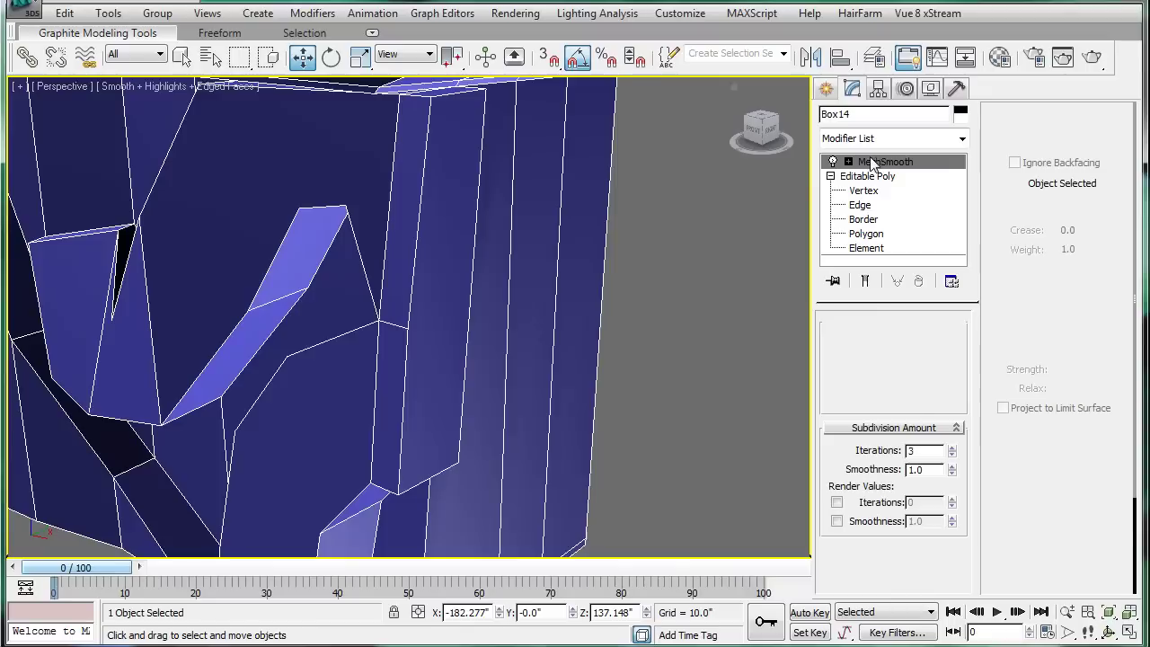
{"action": "mouse_move", "coordinate": [514, 258]}
{"action": "middle_mouse_down", "text": "alt"}
{"action": "mouse_move", "coordinate": [562, 260]}
{"action": "mouse_move", "coordinate": [466, 115]}
{"action": "mouse_move", "coordinate": [485, 180]}
{"action": "mouse_move", "coordinate": [526, 231]}
{"action": "mouse_move", "coordinate": [521, 259]}
{"action": "mouse_move", "coordinate": [539, 251]}
{"action": "middle_mouse_up", "text": "alt"}
Step: Shift the six border edges along X at Edge level, then return to MeshSmooth
{"action": "left_click", "coordinate": [859, 204]}
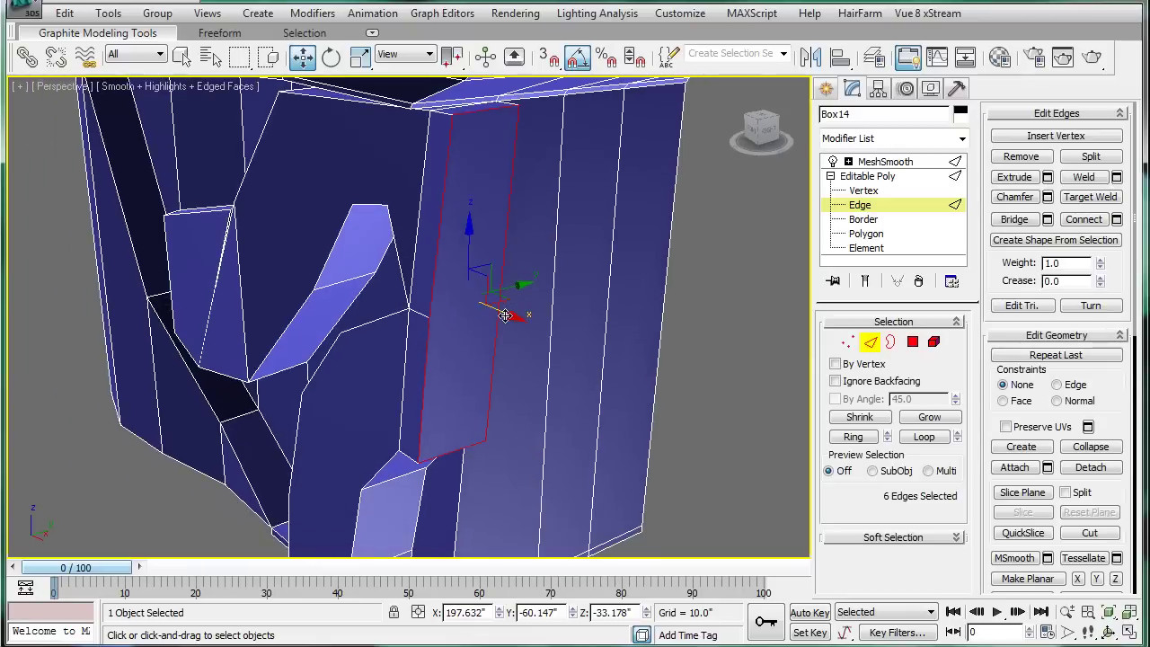
{"action": "left_click_drag", "start_coordinate": [505, 316], "coordinate": [531, 328]}
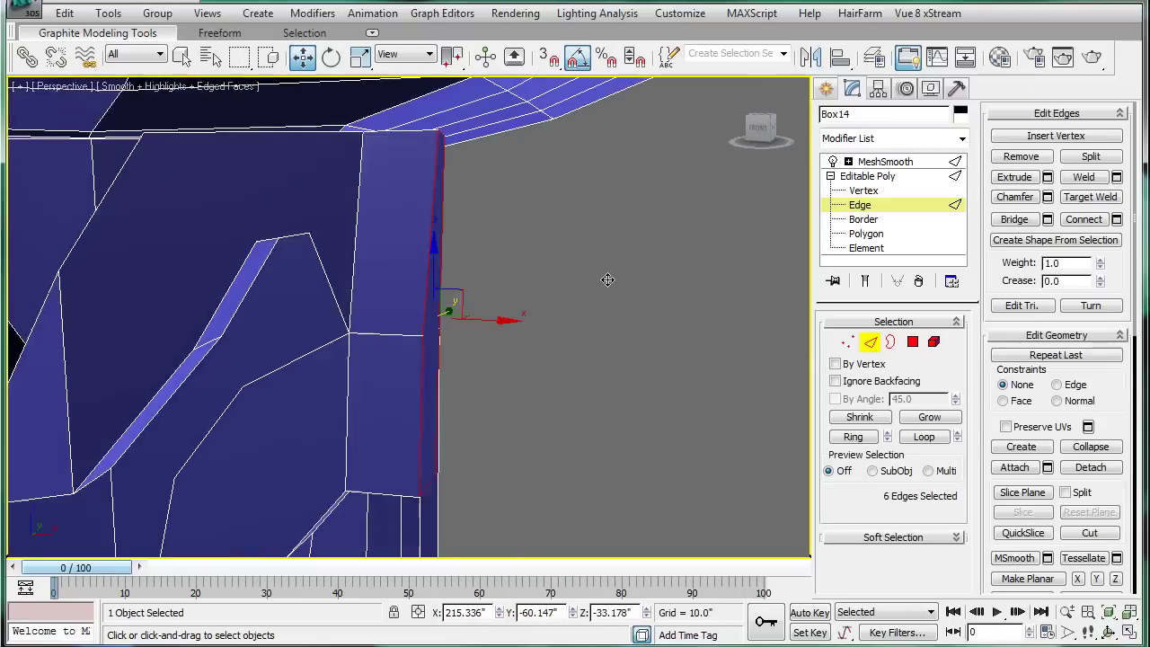
{"action": "middle_click_drag", "start_coordinate": [531, 328], "coordinate": [557, 305], "text": "alt"}
{"action": "left_click", "coordinate": [869, 176]}
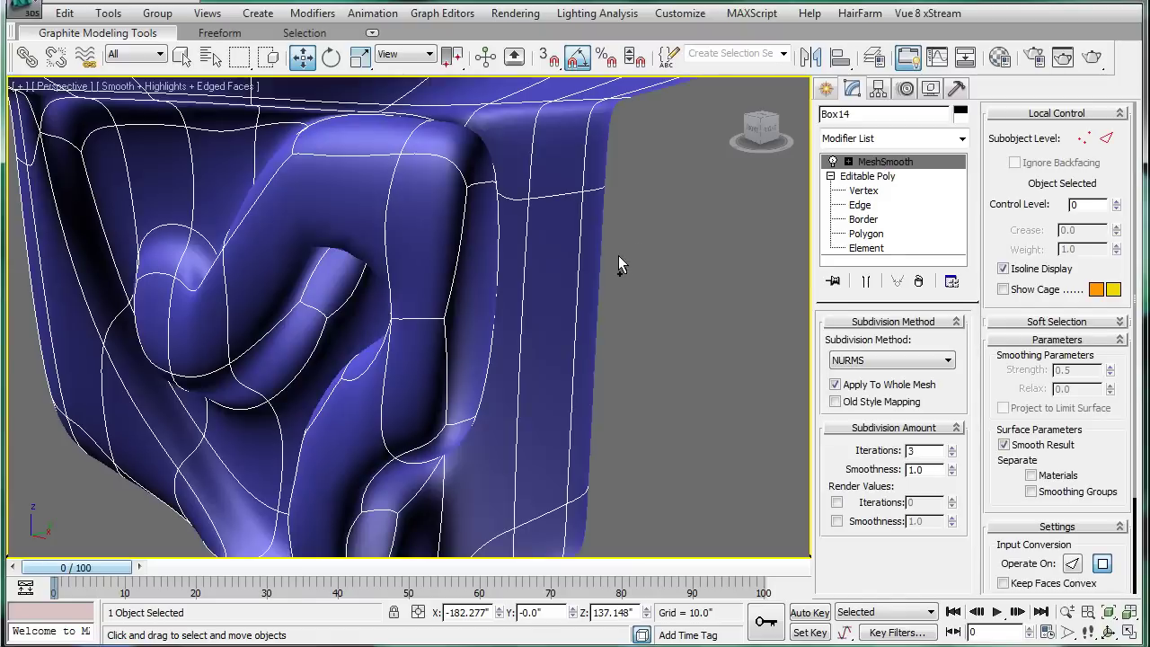
{"action": "middle_click_drag", "start_coordinate": [512, 264], "coordinate": [689, 228], "text": "alt"}
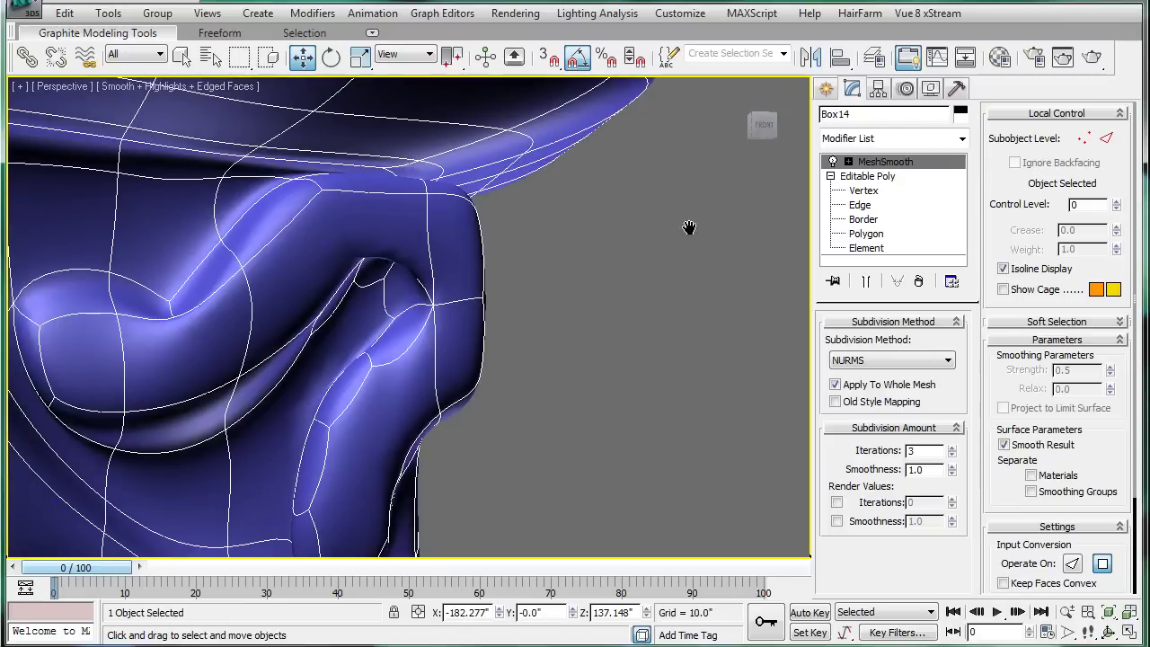
Step: Set MeshSmooth Iterations to 2 and orbit and zoom around the smoothed toilet
{"action": "left_click", "coordinate": [952, 454]}
{"action": "mouse_move", "coordinate": [516, 319]}
{"action": "middle_mouse_down", "text": "alt"}
{"action": "mouse_move", "coordinate": [457, 274]}
{"action": "mouse_move", "coordinate": [513, 264]}
{"action": "mouse_move", "coordinate": [420, 281]}
{"action": "mouse_move", "coordinate": [831, 437]}
{"action": "middle_mouse_up", "text": "alt"}
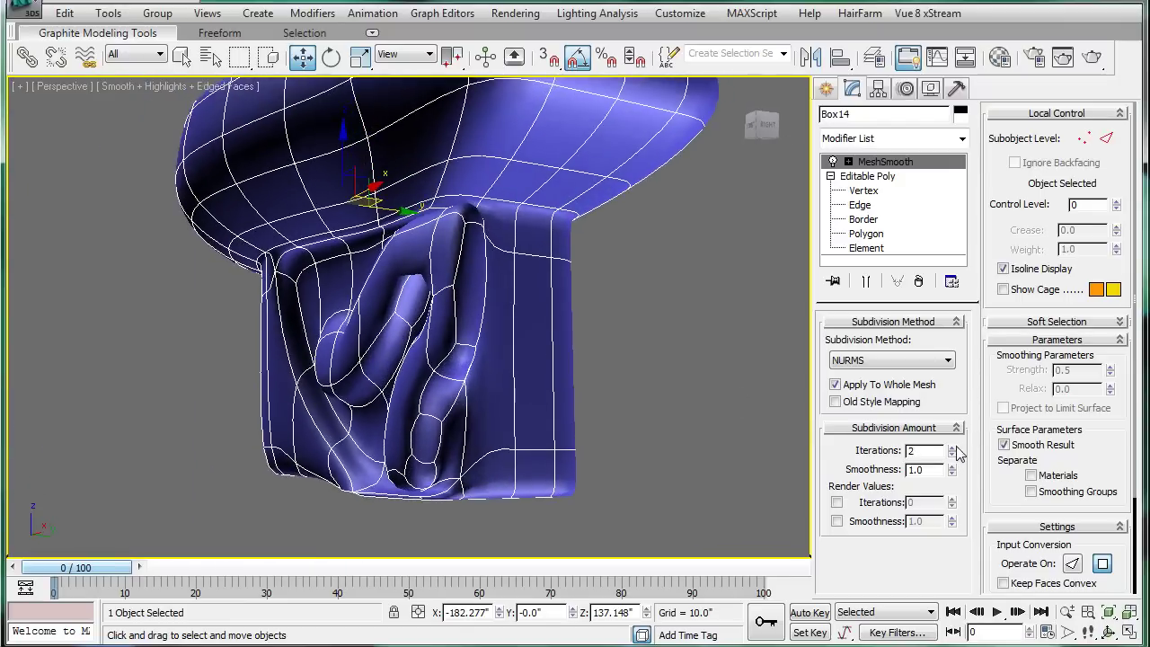
{"action": "mouse_move", "coordinate": [539, 306]}
{"action": "middle_mouse_down", "text": "alt"}
{"action": "mouse_move", "coordinate": [565, 292]}
{"action": "mouse_move", "coordinate": [480, 257]}
{"action": "mouse_move", "coordinate": [481, 319]}
{"action": "mouse_move", "coordinate": [448, 287]}
{"action": "mouse_move", "coordinate": [339, 243]}
{"action": "mouse_move", "coordinate": [354, 196]}
{"action": "mouse_move", "coordinate": [450, 254]}
{"action": "mouse_move", "coordinate": [477, 298]}
{"action": "mouse_move", "coordinate": [447, 323]}
{"action": "mouse_move", "coordinate": [439, 264]}
{"action": "mouse_move", "coordinate": [661, 262]}
{"action": "mouse_move", "coordinate": [205, 277]}
{"action": "mouse_move", "coordinate": [180, 183]}
{"action": "mouse_move", "coordinate": [451, 256]}
{"action": "mouse_move", "coordinate": [440, 398]}
{"action": "mouse_move", "coordinate": [506, 352]}
{"action": "mouse_move", "coordinate": [478, 215]}
{"action": "mouse_move", "coordinate": [491, 277]}
{"action": "mouse_move", "coordinate": [709, 205]}
{"action": "middle_mouse_up", "text": "alt"}
{"action": "scroll", "coordinate": [559, 287], "scroll_direction": "up", "scroll_amount": 5}
{"action": "scroll", "coordinate": [482, 319], "scroll_direction": "down", "scroll_amount": 3}
{"action": "scroll", "coordinate": [485, 305], "scroll_direction": "down", "scroll_amount": 3}
{"action": "scroll", "coordinate": [496, 286], "scroll_direction": "down", "scroll_amount": 2}
Step: Delete the MeshSmooth modifier from the toilet's stack
{"action": "right_click", "coordinate": [871, 166]}
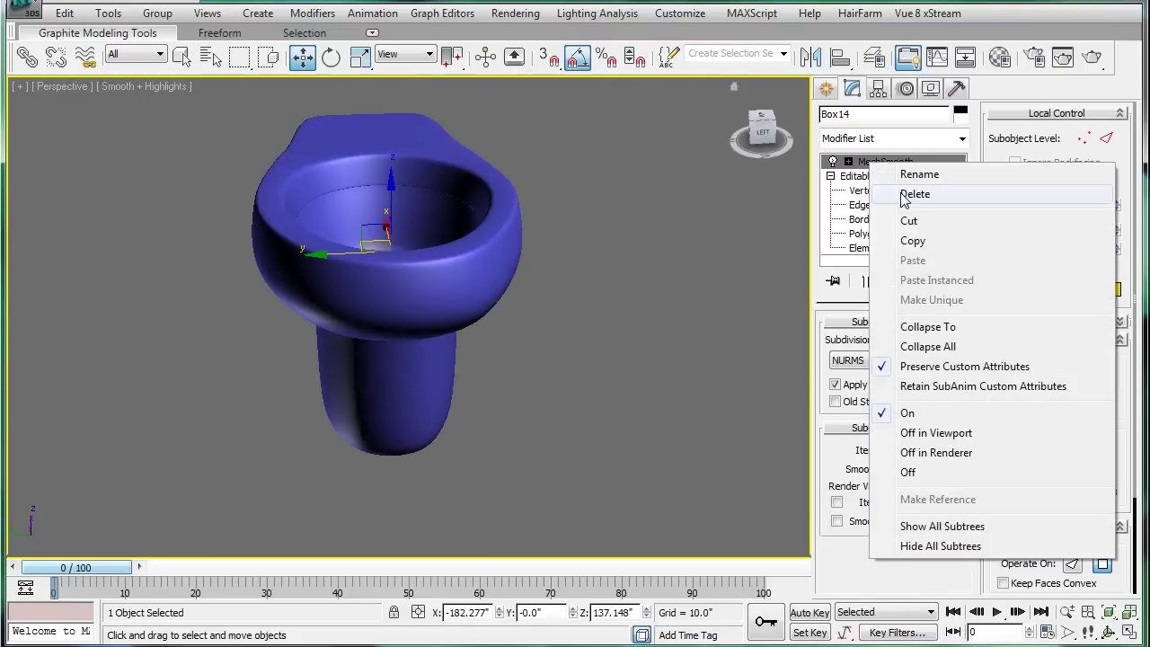
{"action": "left_click", "coordinate": [916, 190]}
{"action": "middle_click_drag", "start_coordinate": [543, 227], "coordinate": [542, 257]}
{"action": "scroll", "coordinate": [542, 258], "scroll_direction": "up", "scroll_amount": 2}
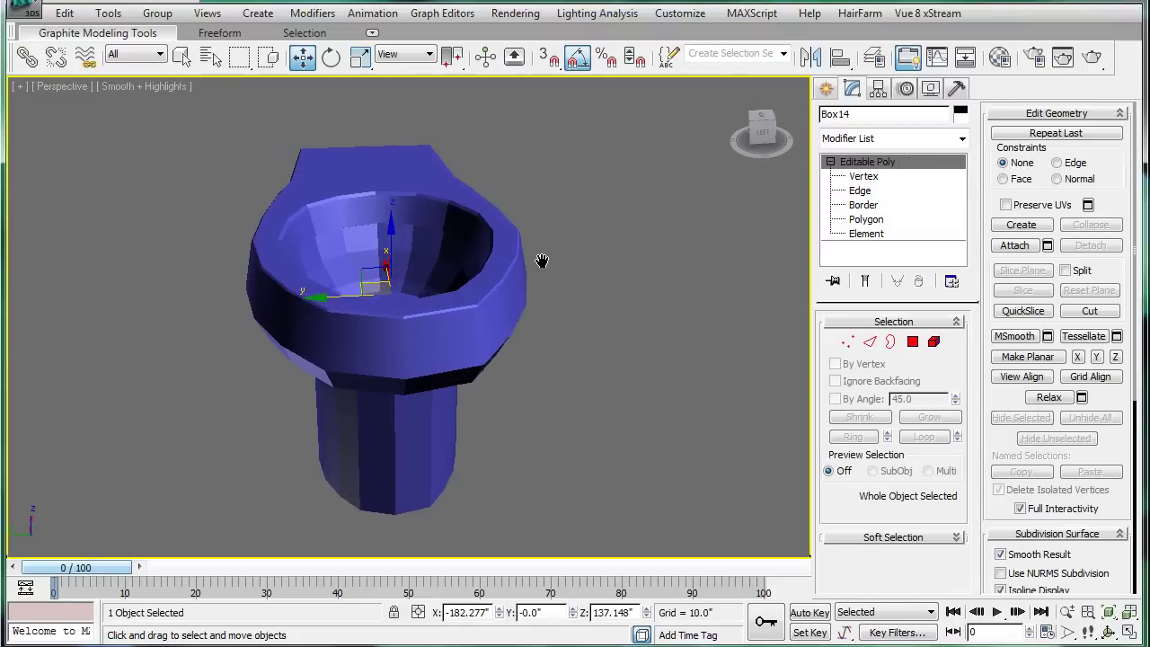
Step: In the Top view, box-select the upper half's polygons, delete them, and return to Perspective
{"action": "key", "text": "t"}
{"action": "key", "text": "F4"}
{"action": "scroll", "coordinate": [501, 261], "scroll_direction": "down", "scroll_amount": 5}
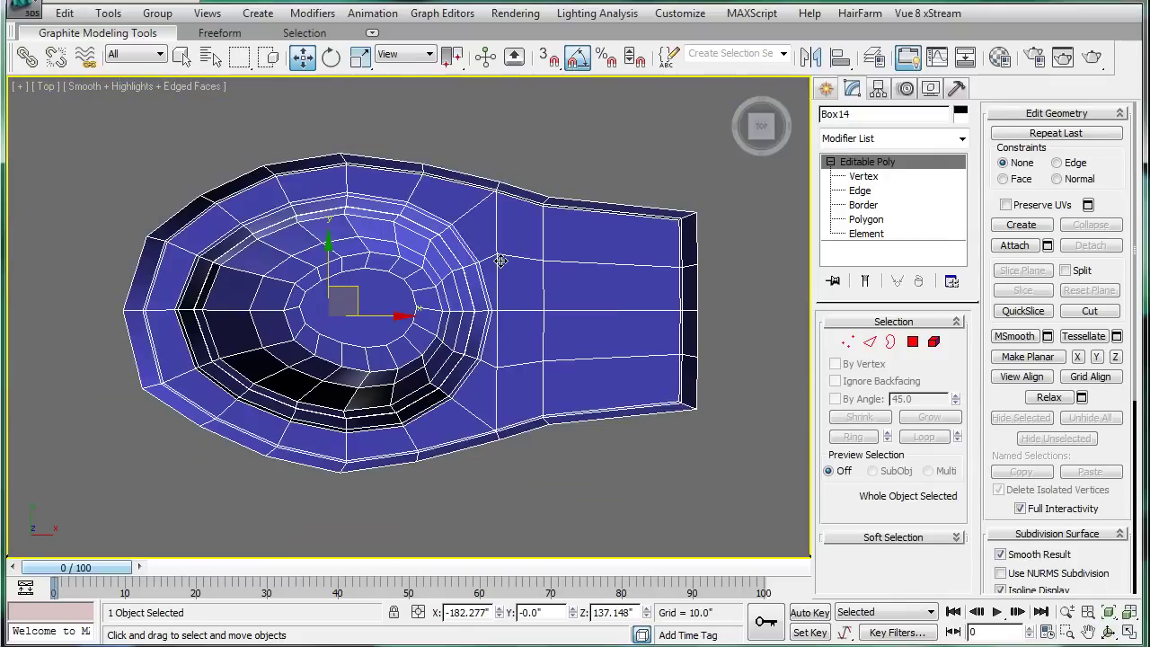
{"action": "middle_click_drag", "start_coordinate": [518, 306], "coordinate": [516, 243], "text": "alt"}
{"action": "key", "text": "shift+z"}
{"action": "key", "text": "shift+z"}
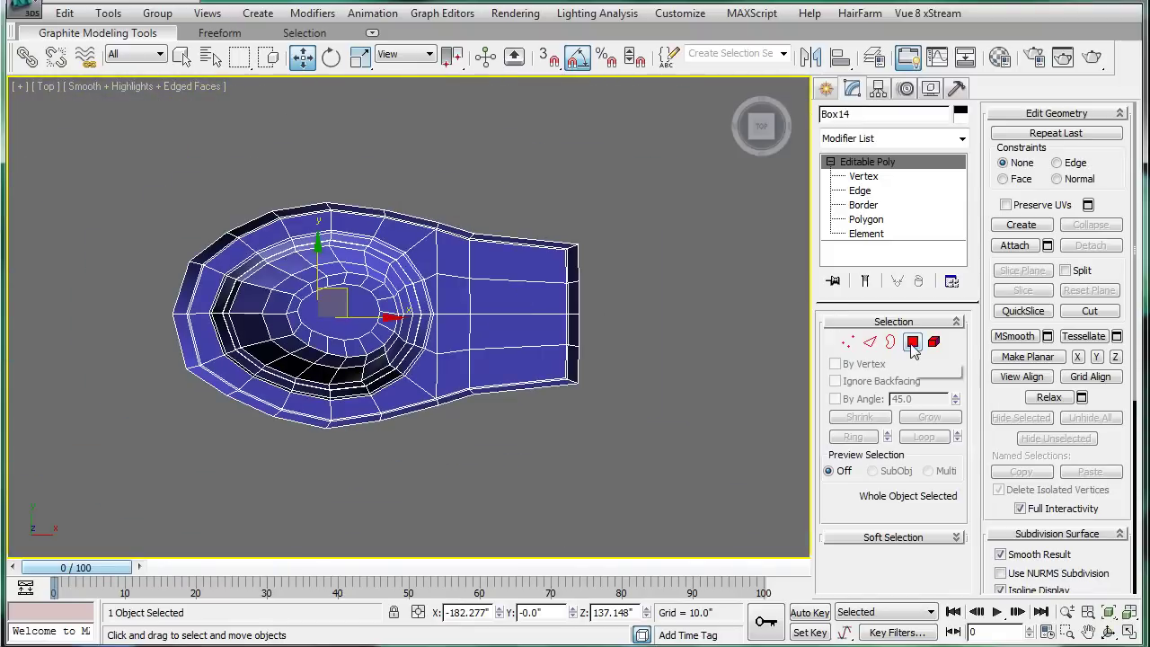
{"action": "left_click", "coordinate": [912, 343]}
{"action": "left_click_drag", "start_coordinate": [132, 158], "coordinate": [695, 310]}
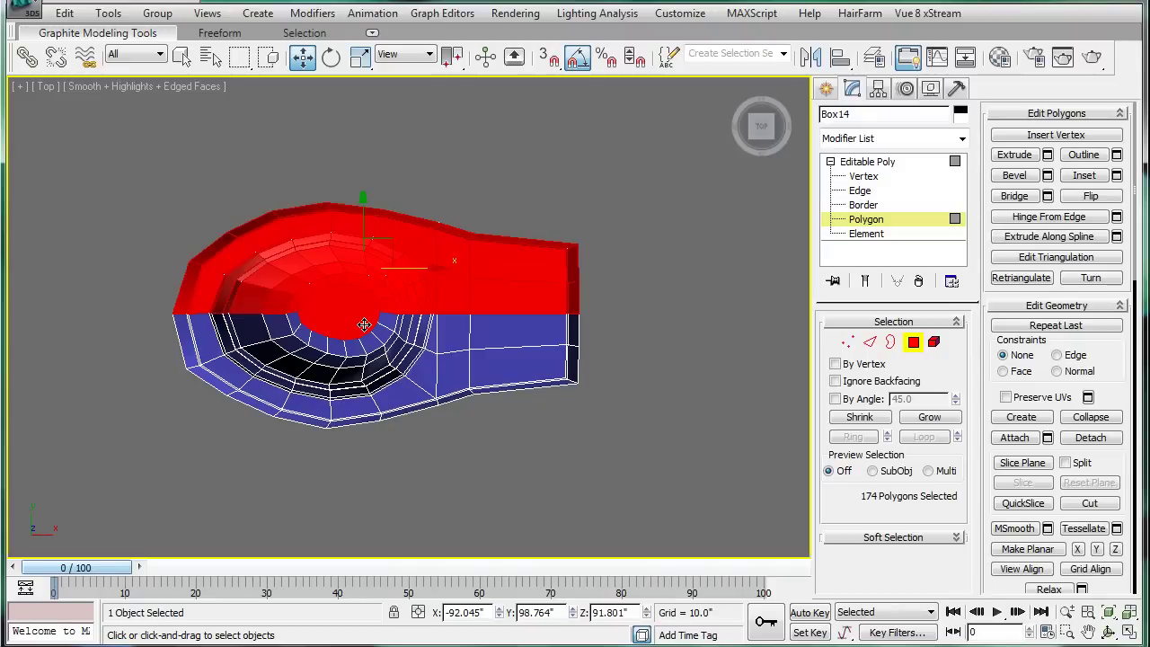
{"action": "key", "text": "Delete"}
{"action": "key", "text": "p"}
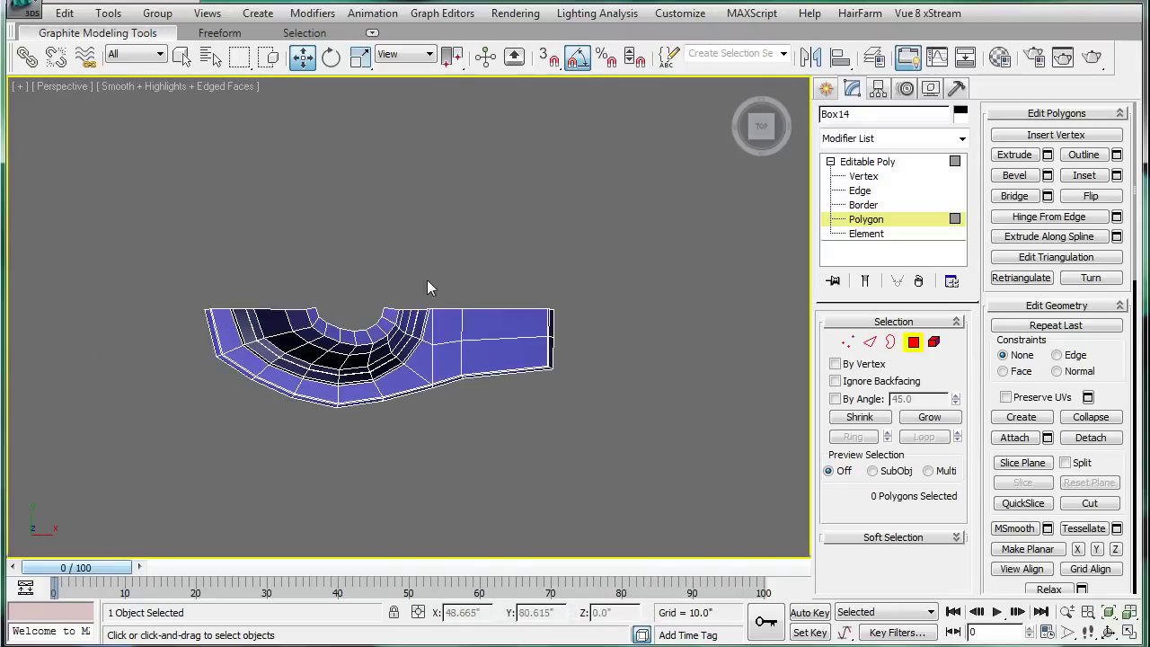
{"action": "mouse_move", "coordinate": [426, 280]}
{"action": "middle_mouse_down", "text": "alt"}
{"action": "mouse_move", "coordinate": [652, 144]}
{"action": "mouse_move", "coordinate": [581, 119]}
{"action": "mouse_move", "coordinate": [660, 171]}
{"action": "mouse_move", "coordinate": [662, 115]}
{"action": "middle_mouse_up", "text": "alt"}
Step: Shift-drag a copy of the half toilet and mirror it on the Y axis
{"action": "key", "text": "6"}
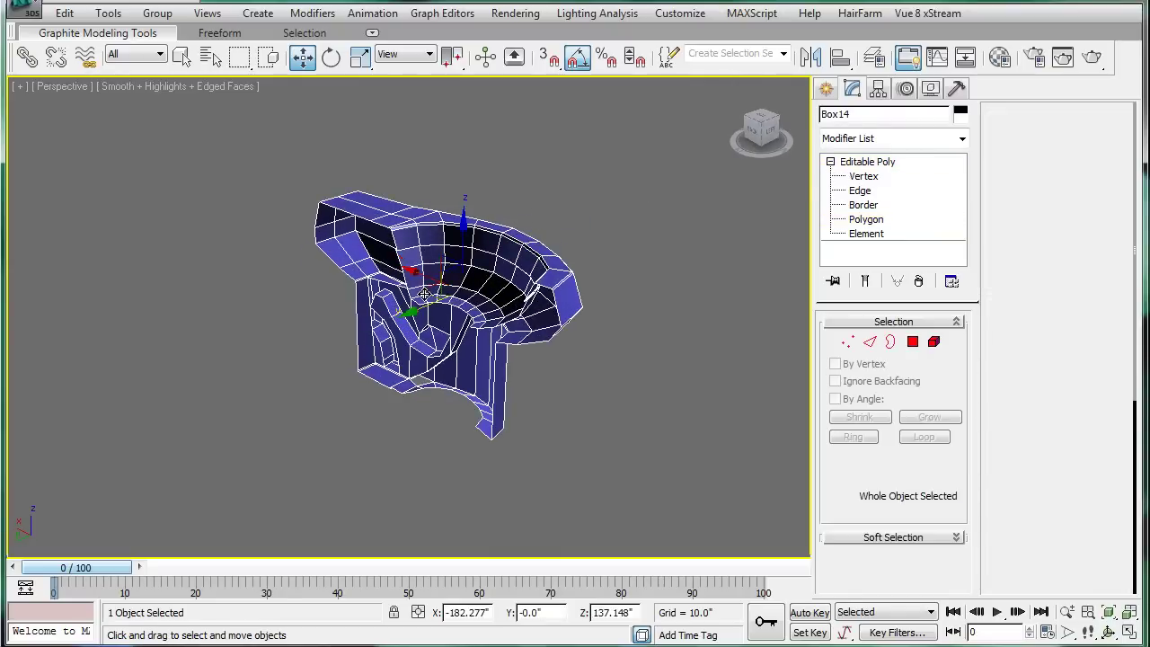
{"action": "left_click_drag", "start_coordinate": [409, 310], "coordinate": [305, 368], "text": "shift"}
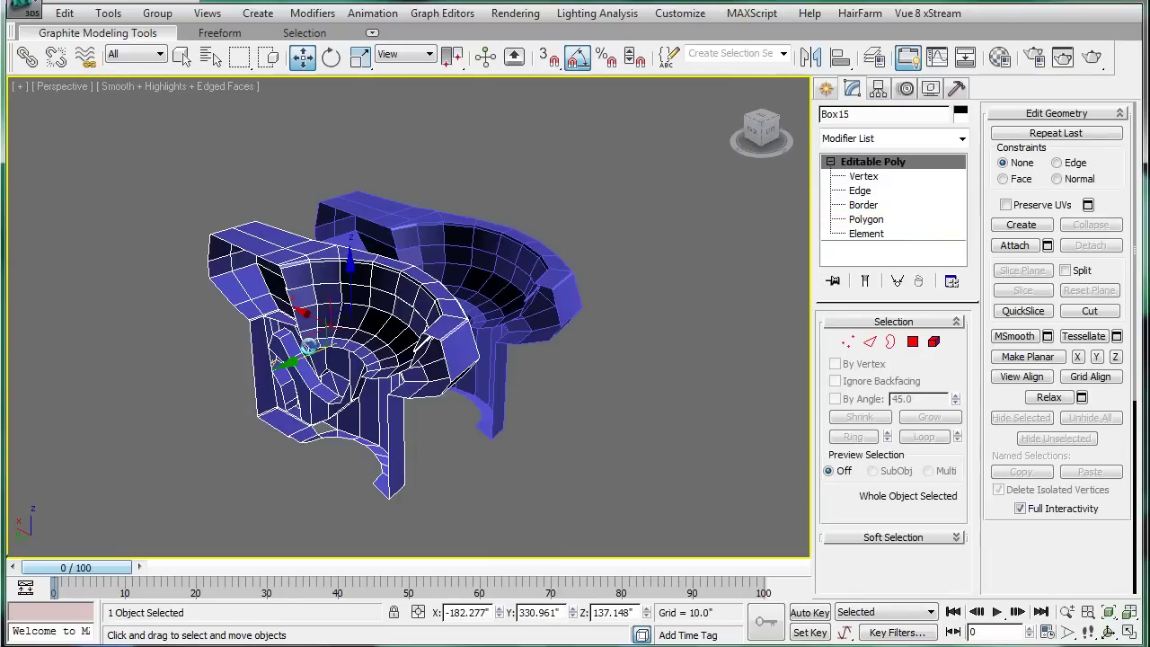
{"action": "left_click", "coordinate": [578, 399]}
{"action": "left_click", "coordinate": [809, 60]}
{"action": "left_click", "coordinate": [524, 447]}
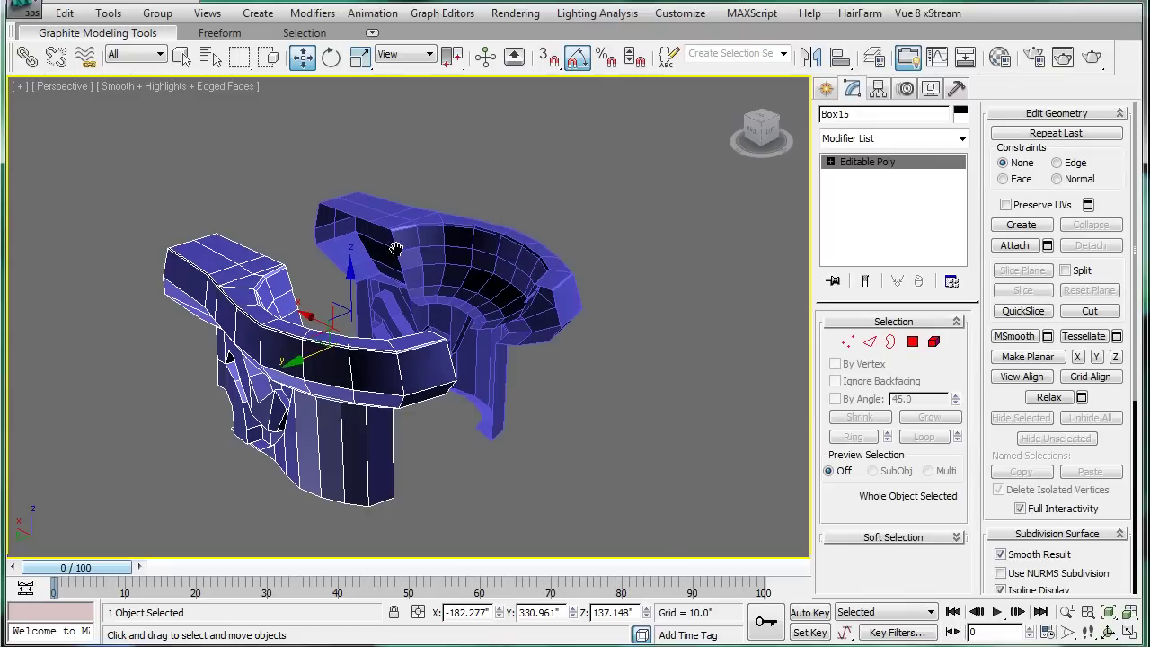
Step: In Top view, slide the mirrored copy down until it meets the original at the seam
{"action": "key", "text": "t"}
{"action": "scroll", "coordinate": [408, 318], "scroll_direction": "down", "scroll_amount": 3}
{"action": "scroll", "coordinate": [408, 213], "scroll_direction": "down", "scroll_amount": 3}
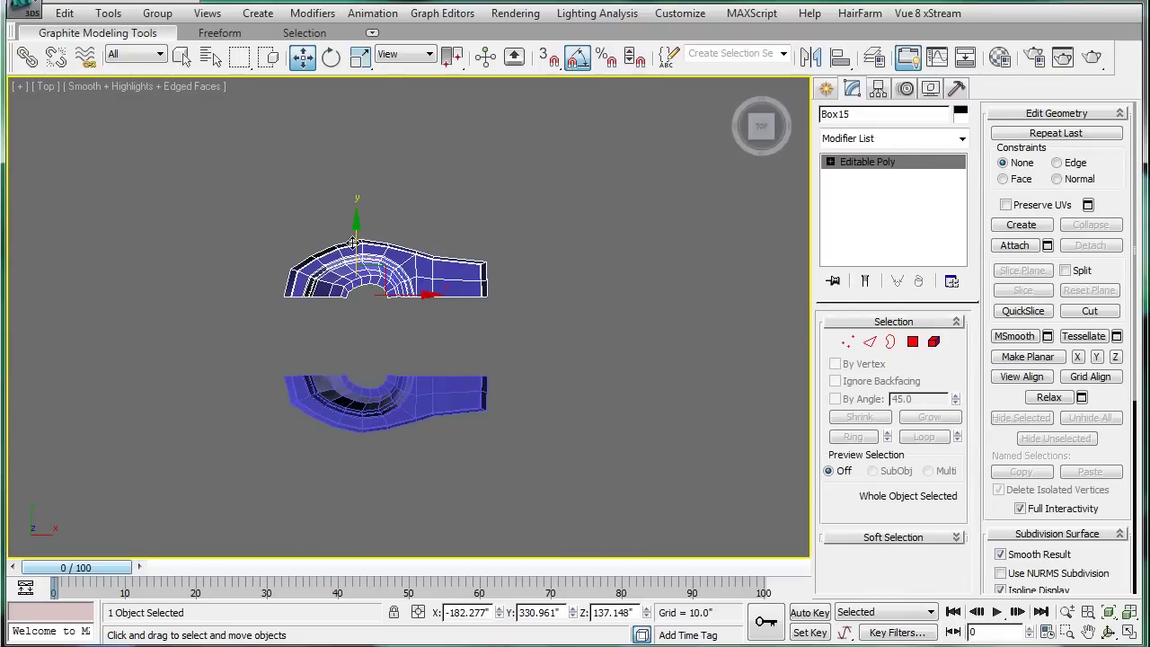
{"action": "left_click_drag", "start_coordinate": [356, 242], "coordinate": [355, 314]}
{"action": "scroll", "coordinate": [350, 305], "scroll_direction": "up", "scroll_amount": 3}
{"action": "scroll", "coordinate": [342, 261], "scroll_direction": "up", "scroll_amount": 3}
{"action": "scroll", "coordinate": [277, 230], "scroll_direction": "up", "scroll_amount": 3}
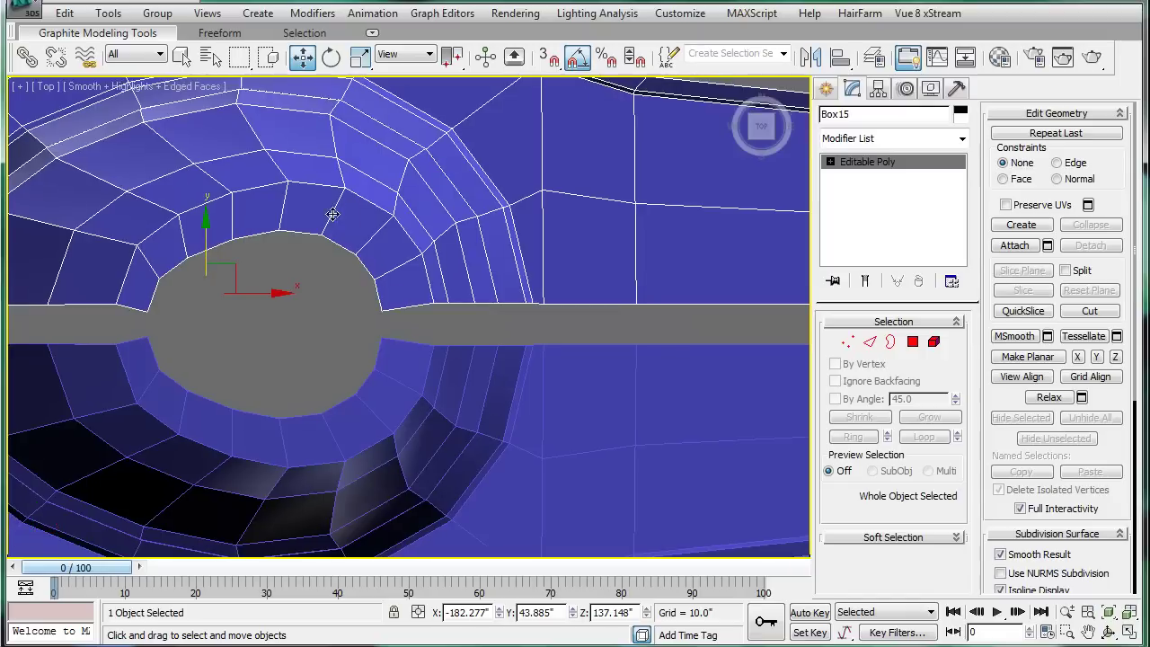
{"action": "left_click_drag", "start_coordinate": [206, 241], "coordinate": [208, 284]}
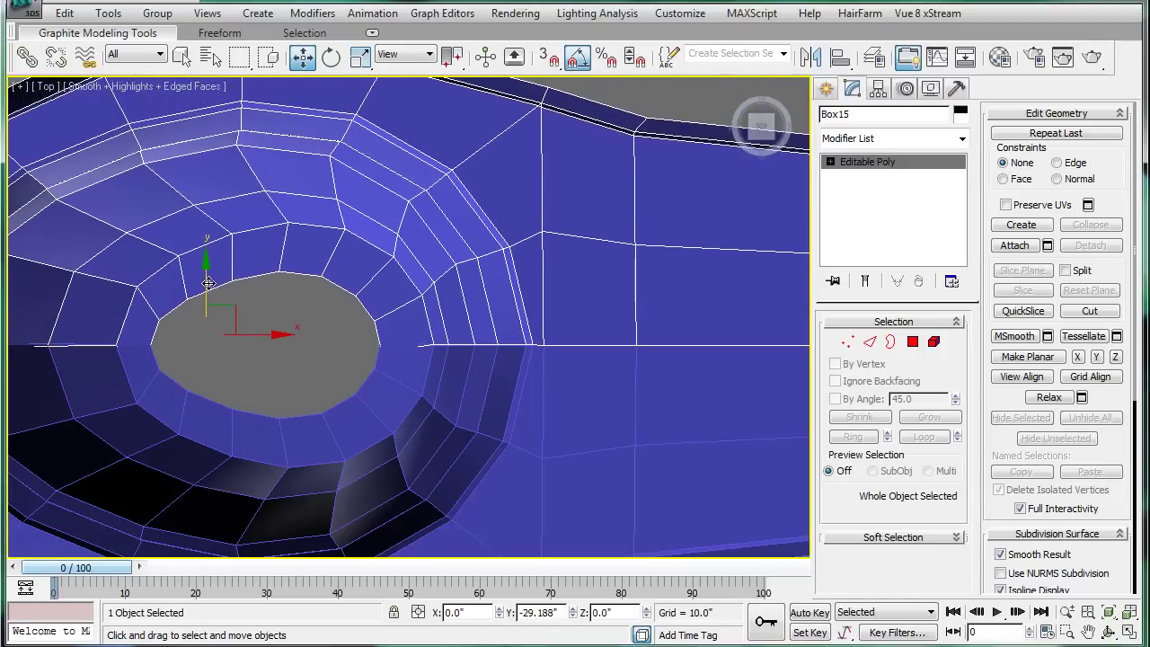
Step: Trial-select seam vertices, then clear the selection and return to object level
{"action": "left_click", "coordinate": [847, 341]}
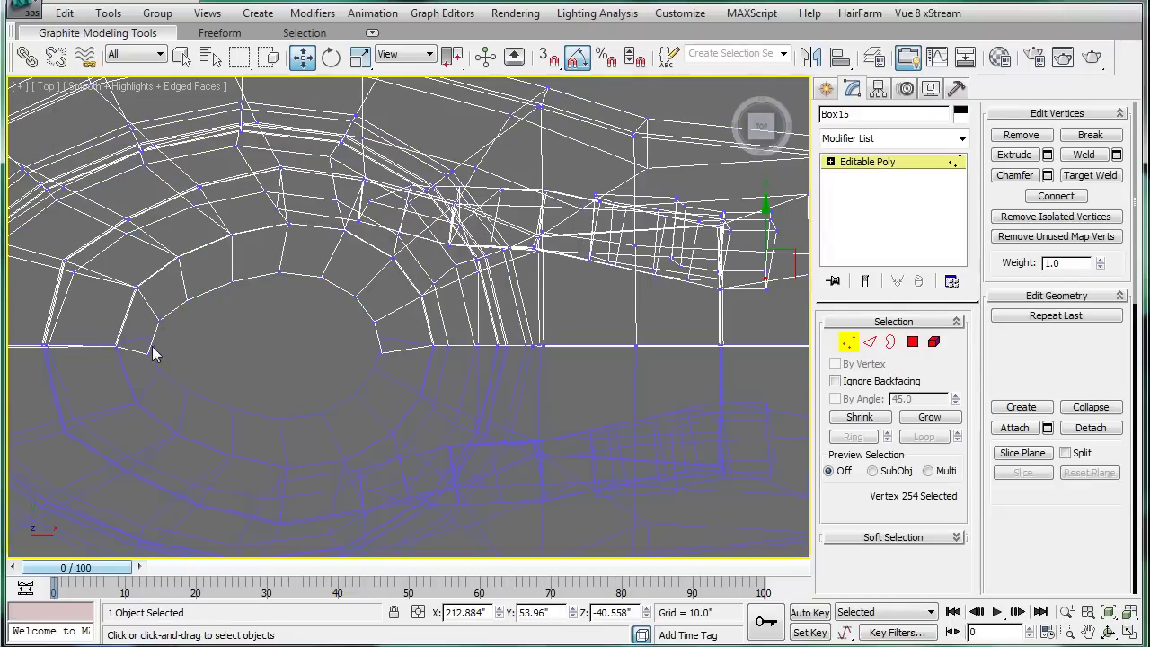
{"action": "left_click_drag", "start_coordinate": [129, 337], "coordinate": [393, 412]}
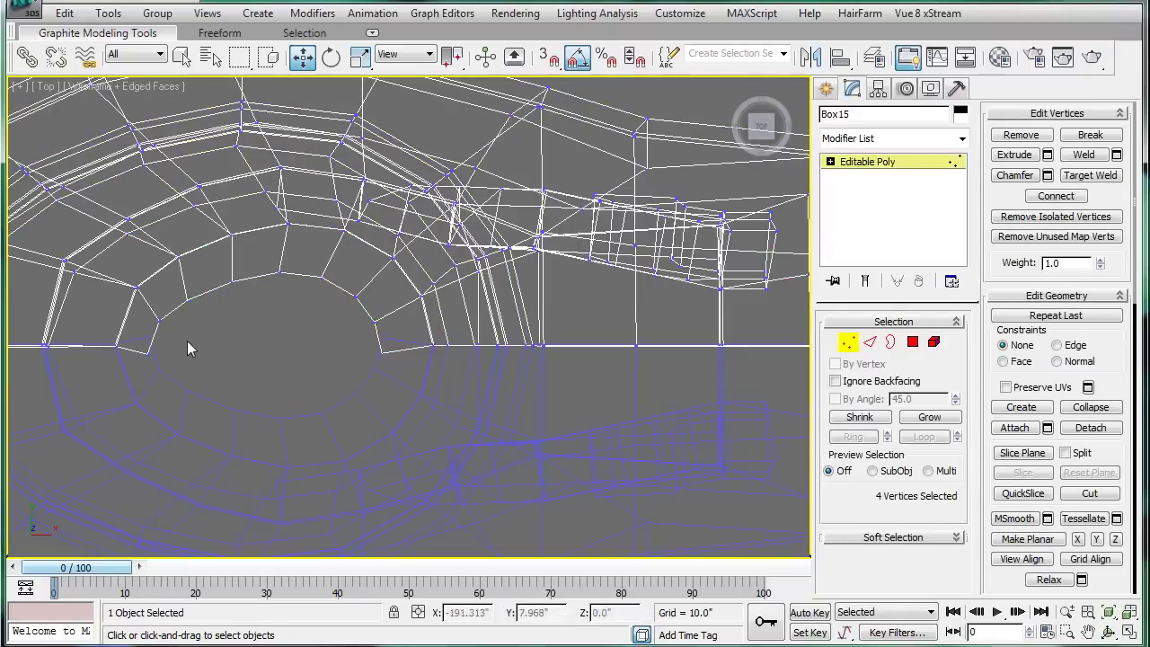
{"action": "left_click_drag", "start_coordinate": [401, 416], "coordinate": [400, 414]}
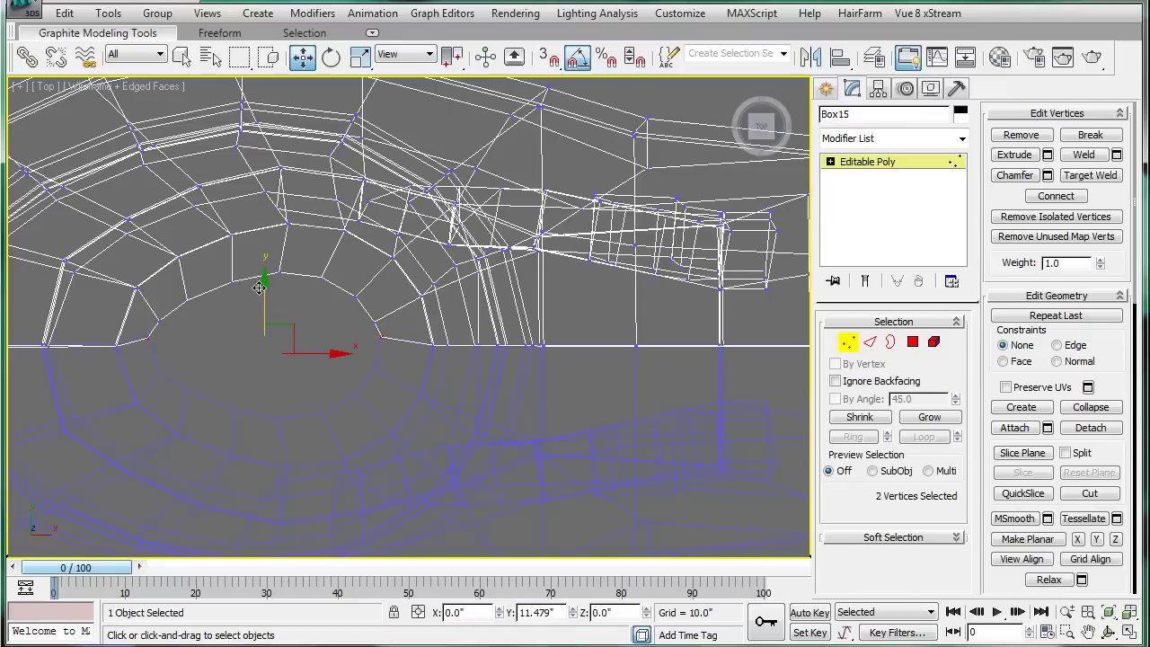
{"action": "scroll", "coordinate": [259, 287], "scroll_direction": "down", "scroll_amount": 5}
{"action": "middle_click_drag", "start_coordinate": [539, 346], "coordinate": [643, 334]}
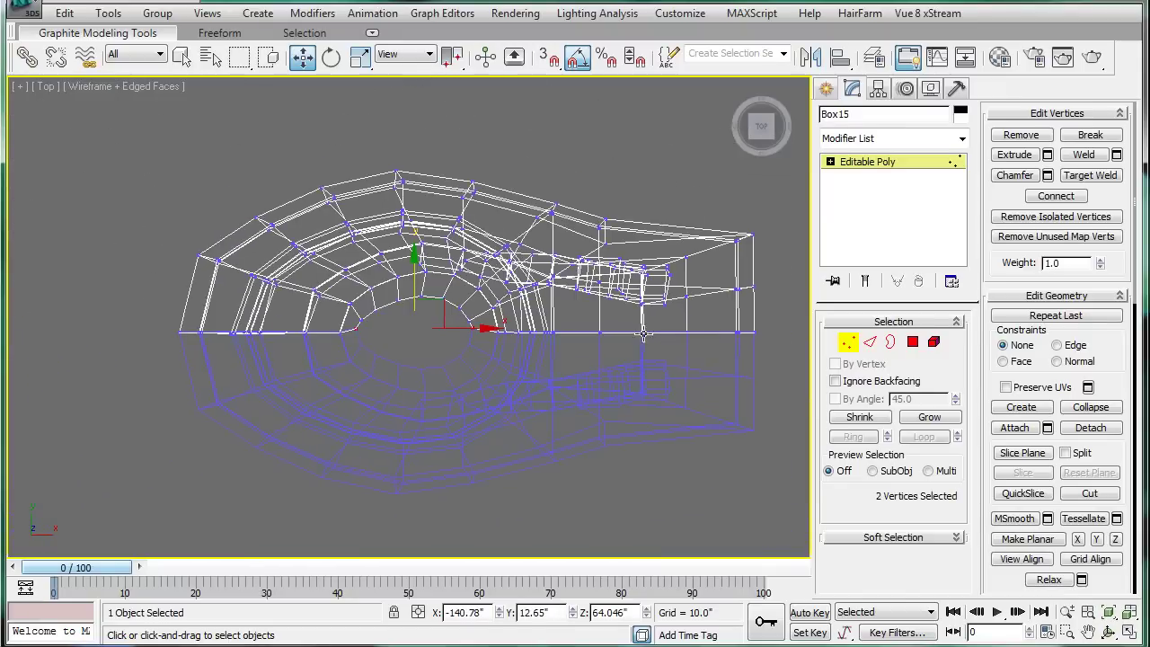
{"action": "left_click", "coordinate": [153, 331]}
{"action": "left_click", "coordinate": [889, 164]}
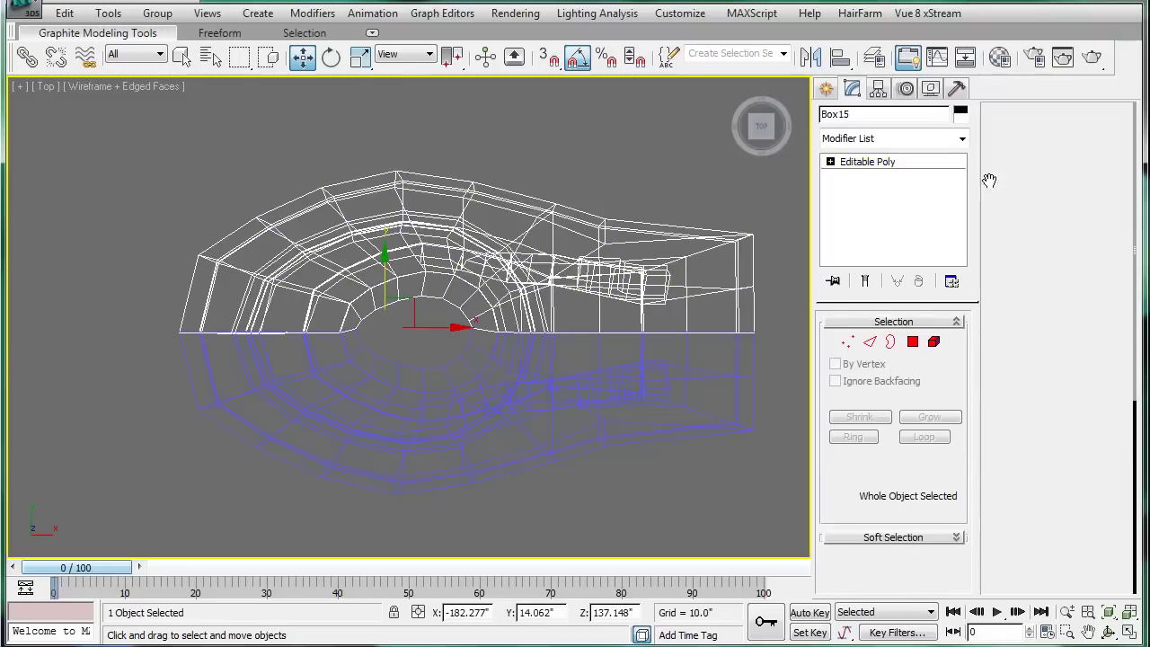
Step: Attach the mirrored half and box-select all vertices along the centre seam
{"action": "left_click", "coordinate": [1015, 245]}
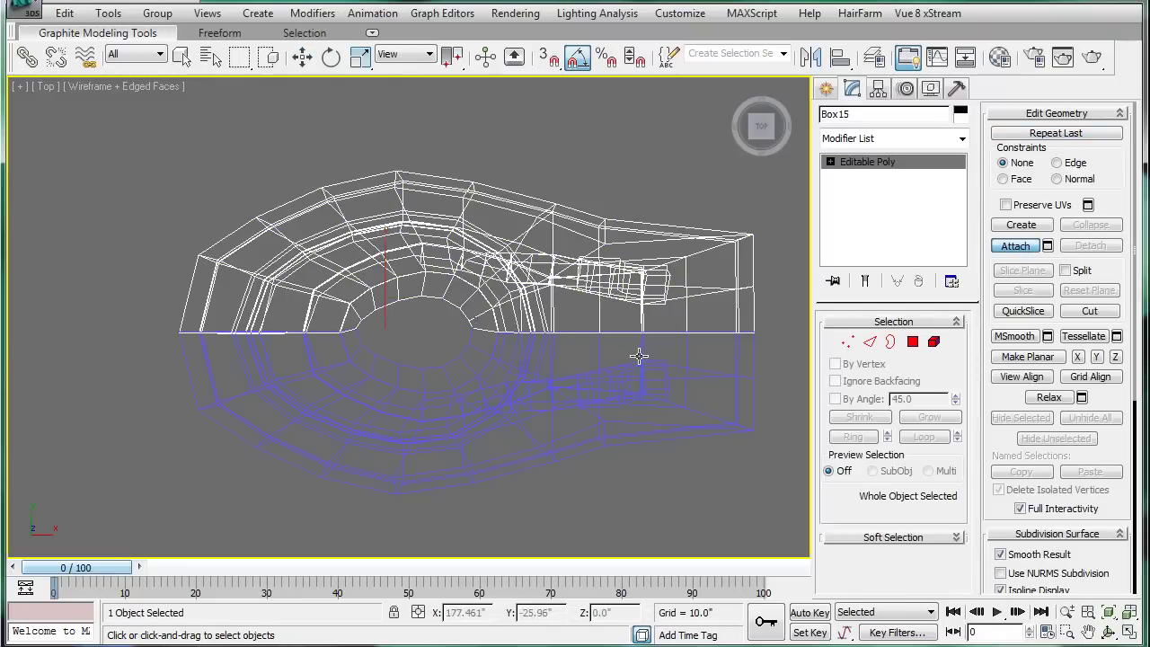
{"action": "left_click", "coordinate": [639, 357]}
{"action": "left_click", "coordinate": [846, 344]}
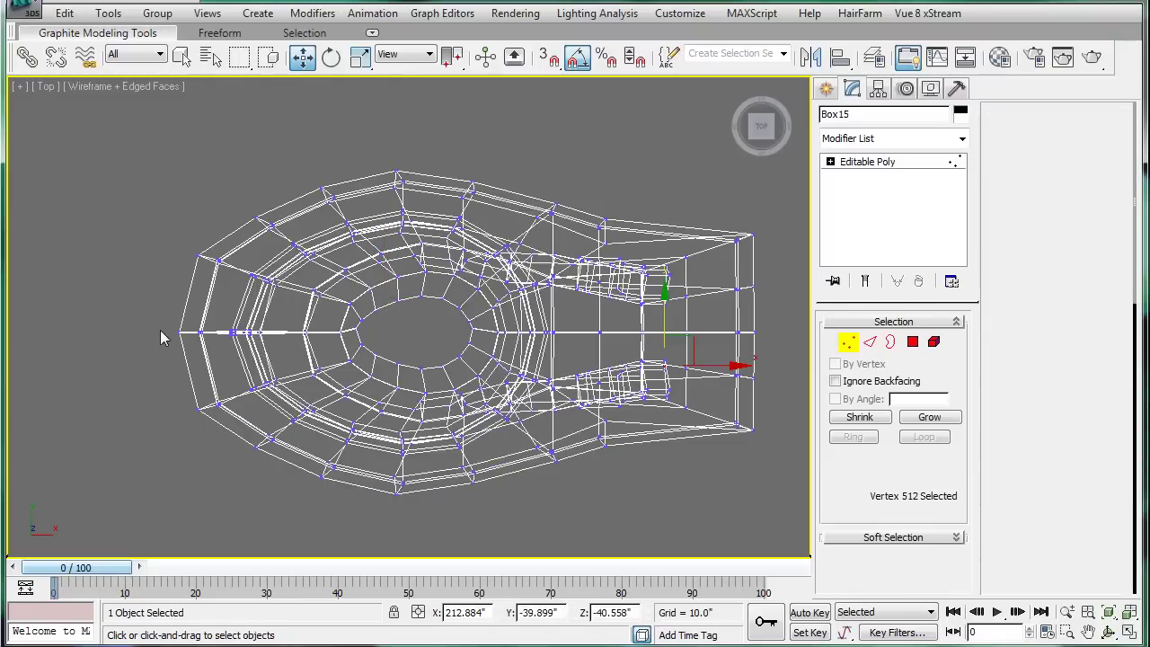
{"action": "left_click_drag", "start_coordinate": [150, 319], "coordinate": [786, 353]}
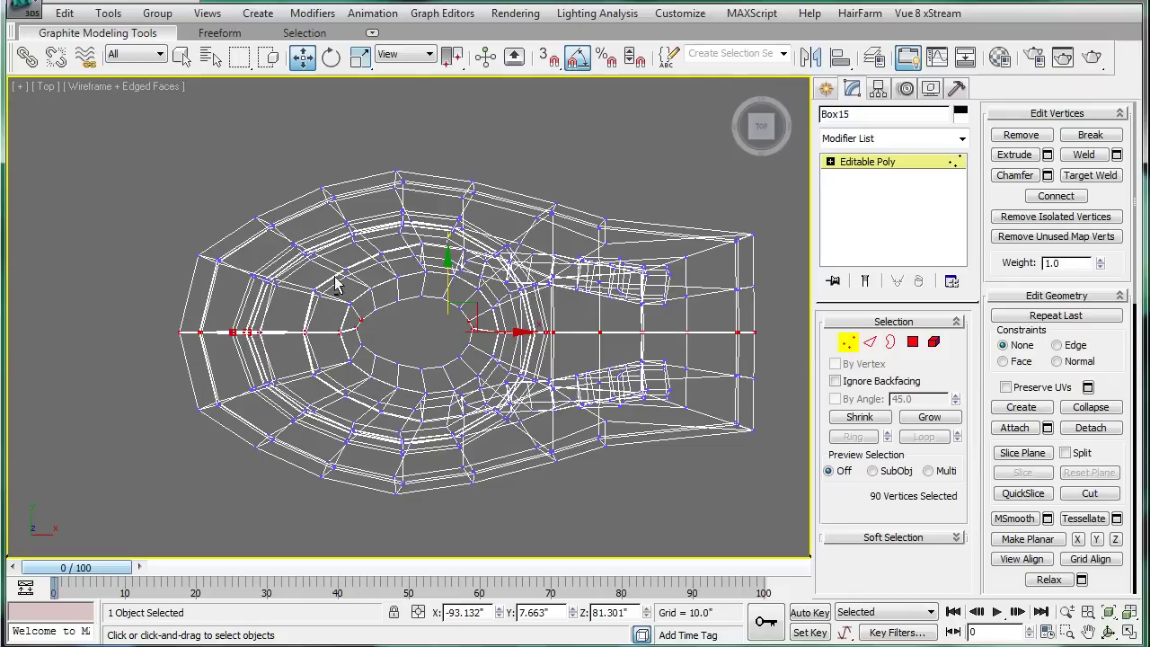
Step: Open the Weld Vertices settings, pick a seam vertex pair and raise the weld threshold
{"action": "left_click", "coordinate": [1117, 154]}
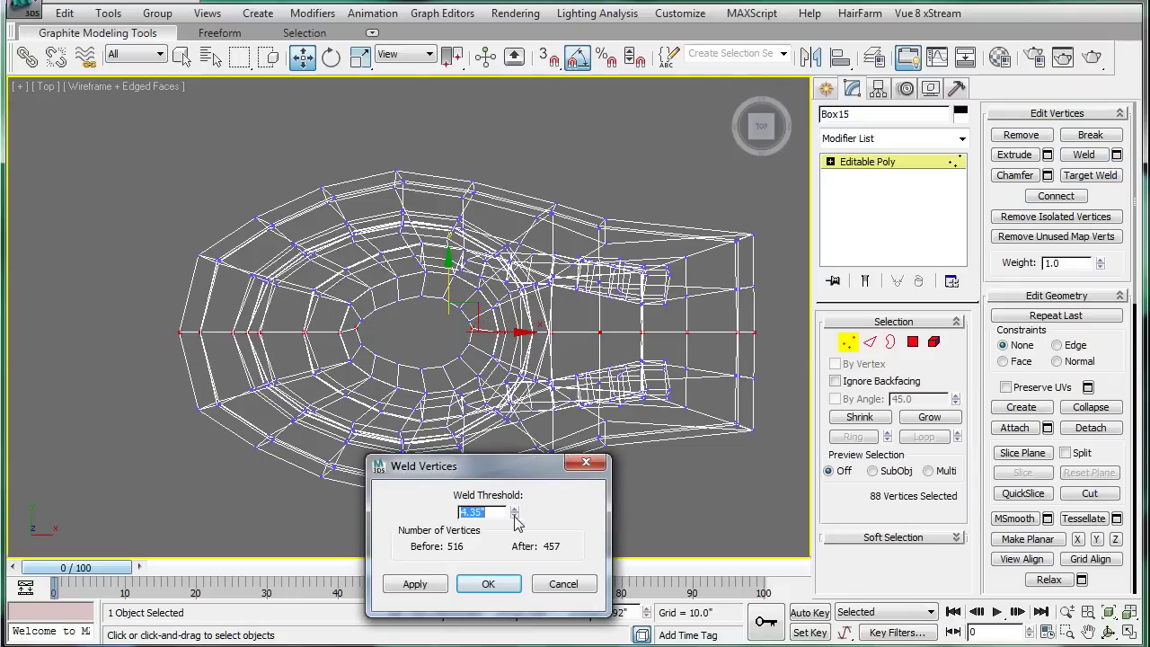
{"action": "mouse_move", "coordinate": [514, 534]}
{"action": "left_mouse_down"}
{"action": "mouse_move", "coordinate": [519, 560]}
{"action": "mouse_move", "coordinate": [519, 539]}
{"action": "left_mouse_up"}
{"action": "scroll", "coordinate": [162, 242], "scroll_direction": "up", "scroll_amount": 3}
{"action": "scroll", "coordinate": [162, 242], "scroll_direction": "up", "scroll_amount": 3}
{"action": "scroll", "coordinate": [161, 243], "scroll_direction": "up", "scroll_amount": 2}
{"action": "left_click", "coordinate": [237, 292]}
{"action": "scroll", "coordinate": [395, 314], "scroll_direction": "up", "scroll_amount": 2}
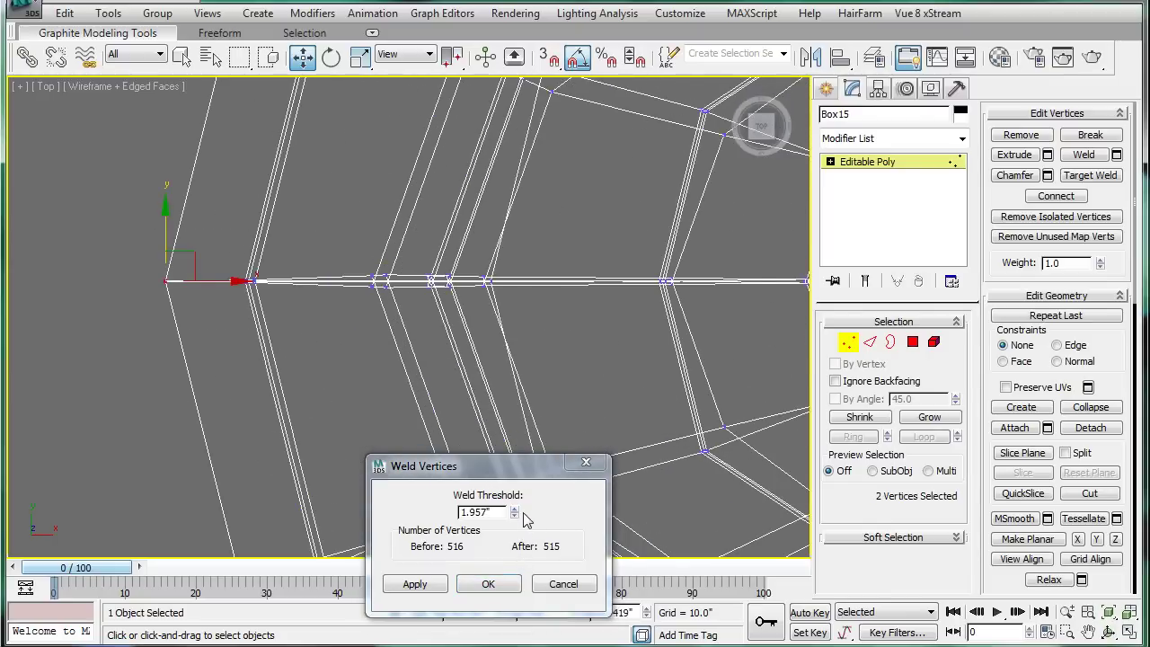
{"action": "left_click_drag", "start_coordinate": [514, 513], "coordinate": [502, 447]}
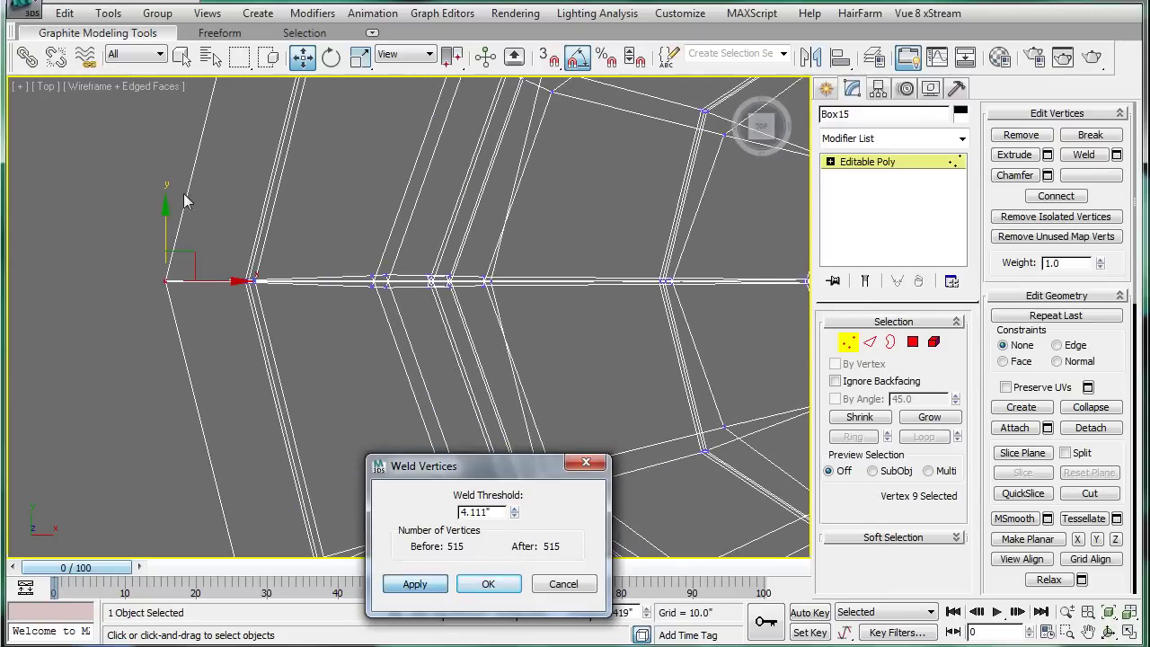
Step: Switch to a smooth-shaded perspective view framed on the seam vertices
{"action": "scroll", "coordinate": [274, 227], "scroll_direction": "up", "scroll_amount": 2}
{"action": "scroll", "coordinate": [274, 227], "scroll_direction": "up", "scroll_amount": 1}
{"action": "scroll", "coordinate": [175, 230], "scroll_direction": "down", "scroll_amount": 1}
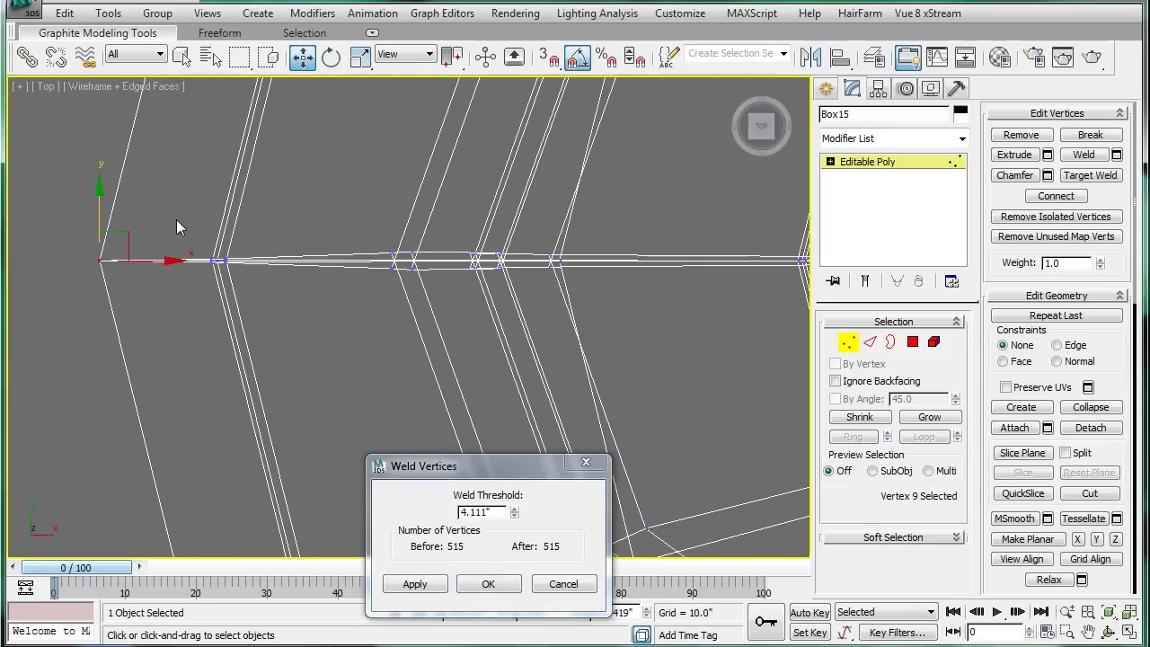
{"action": "key", "text": "p"}
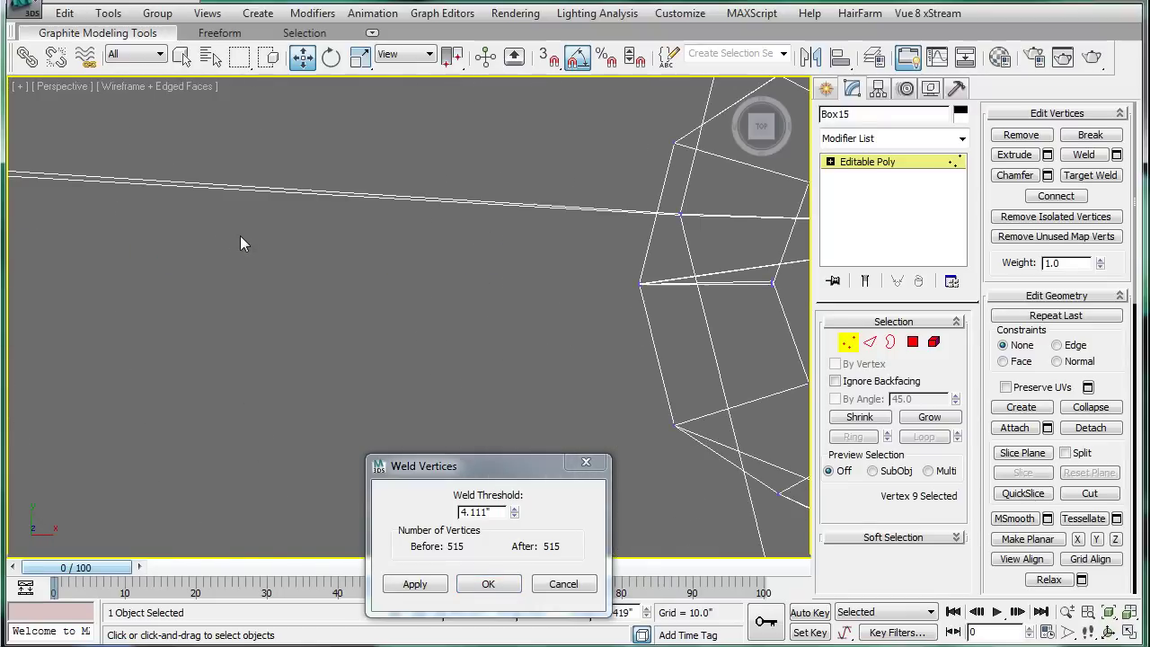
{"action": "scroll", "coordinate": [240, 236], "scroll_direction": "down", "scroll_amount": 3}
{"action": "key", "text": "F3"}
{"action": "scroll", "coordinate": [302, 252], "scroll_direction": "up", "scroll_amount": 2}
{"action": "scroll", "coordinate": [359, 264], "scroll_direction": "up", "scroll_amount": 1}
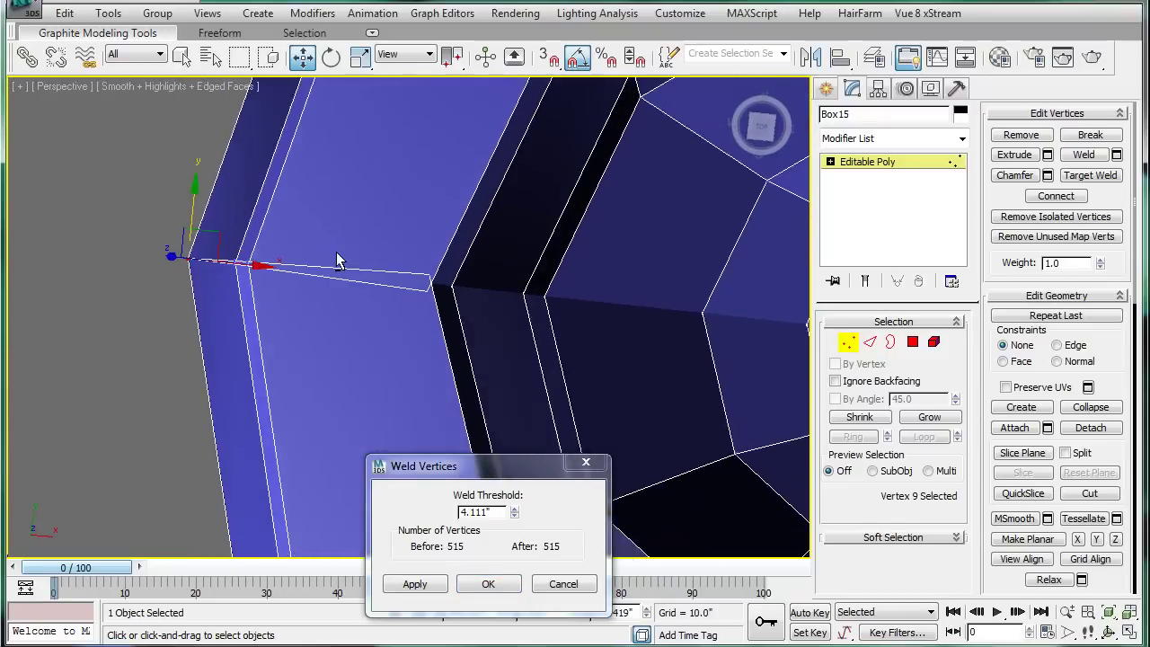
{"action": "middle_click_drag", "start_coordinate": [336, 260], "coordinate": [312, 247], "text": "alt"}
Step: Weld the first two seam vertex pairs together
{"action": "left_click", "coordinate": [229, 202], "text": "ctrl"}
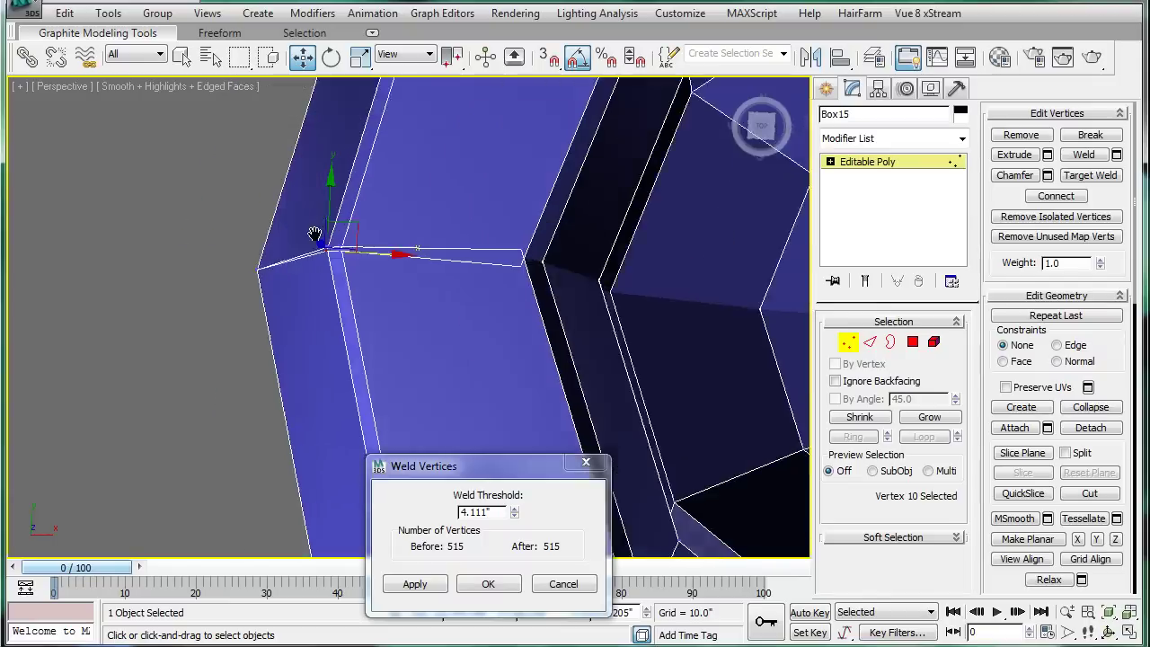
{"action": "middle_click_drag", "start_coordinate": [229, 202], "coordinate": [236, 304], "text": "alt"}
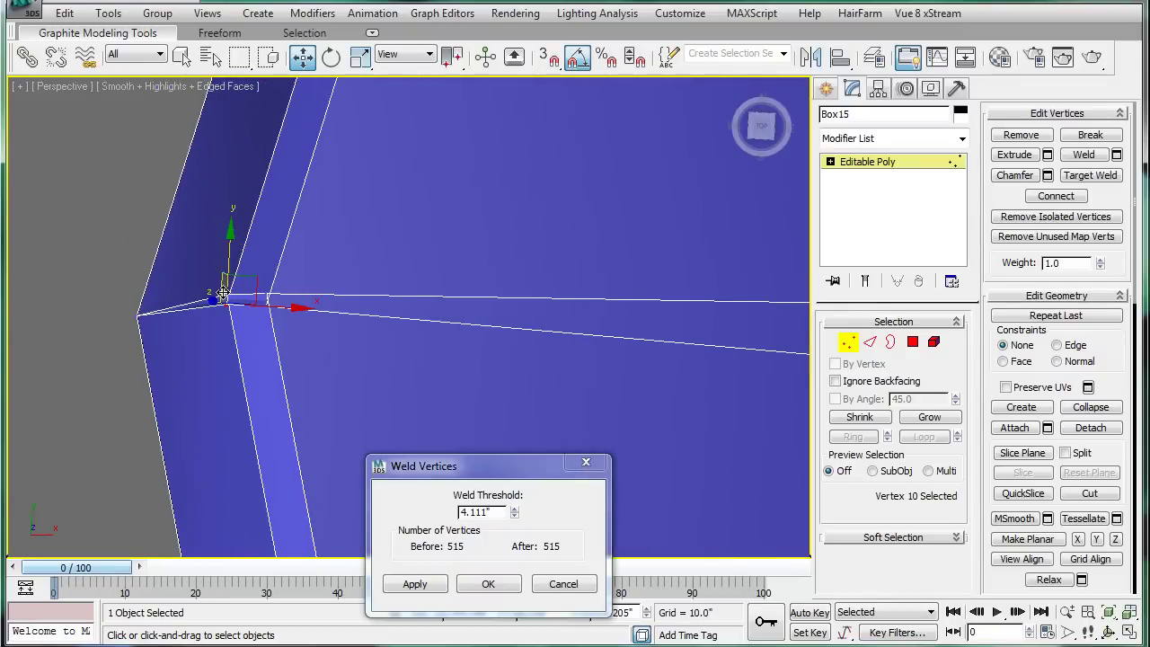
{"action": "left_click", "coordinate": [223, 292], "text": "ctrl"}
{"action": "left_click", "coordinate": [438, 582]}
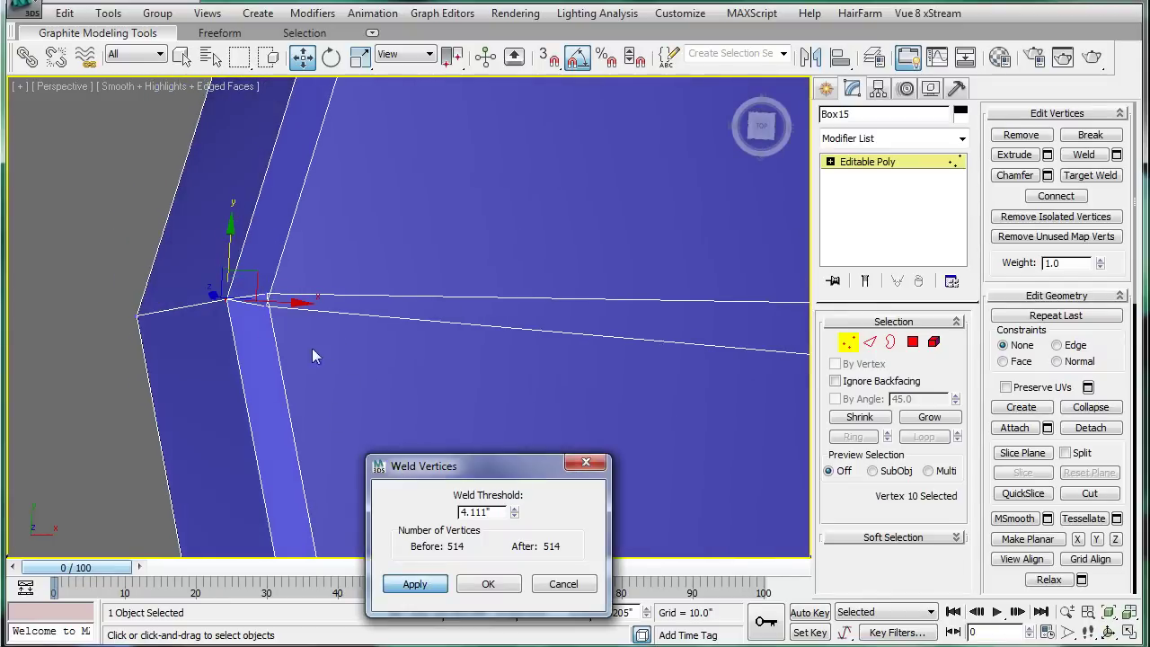
{"action": "left_click", "coordinate": [268, 306], "text": "ctrl"}
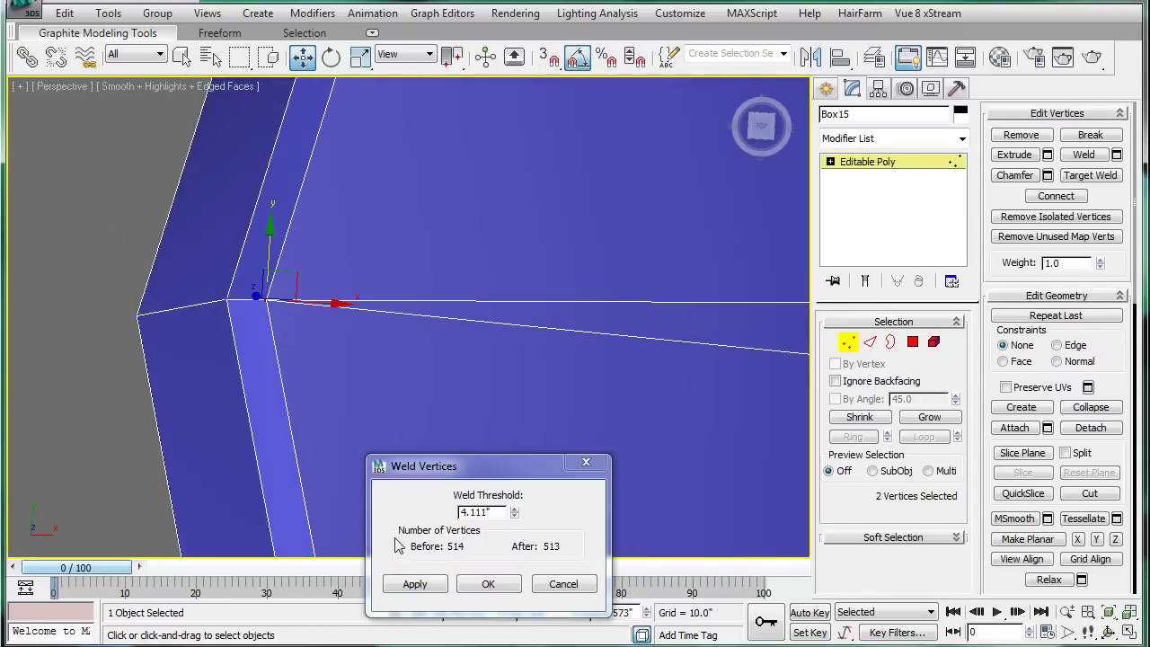
{"action": "left_click", "coordinate": [422, 585]}
{"action": "left_click", "coordinate": [440, 585]}
Step: Weld the next neighbouring seam vertex pairs and a small seam group
{"action": "scroll", "coordinate": [410, 333], "scroll_direction": "up", "scroll_amount": 5}
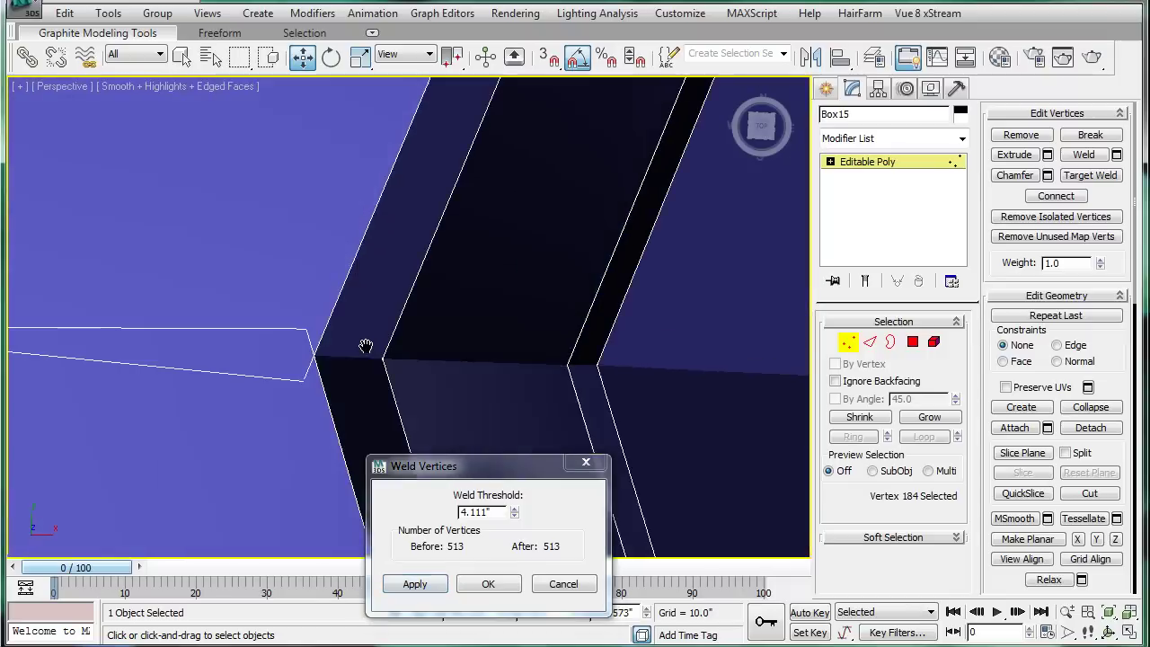
{"action": "left_click", "coordinate": [310, 364], "text": "ctrl"}
{"action": "left_click", "coordinate": [424, 585]}
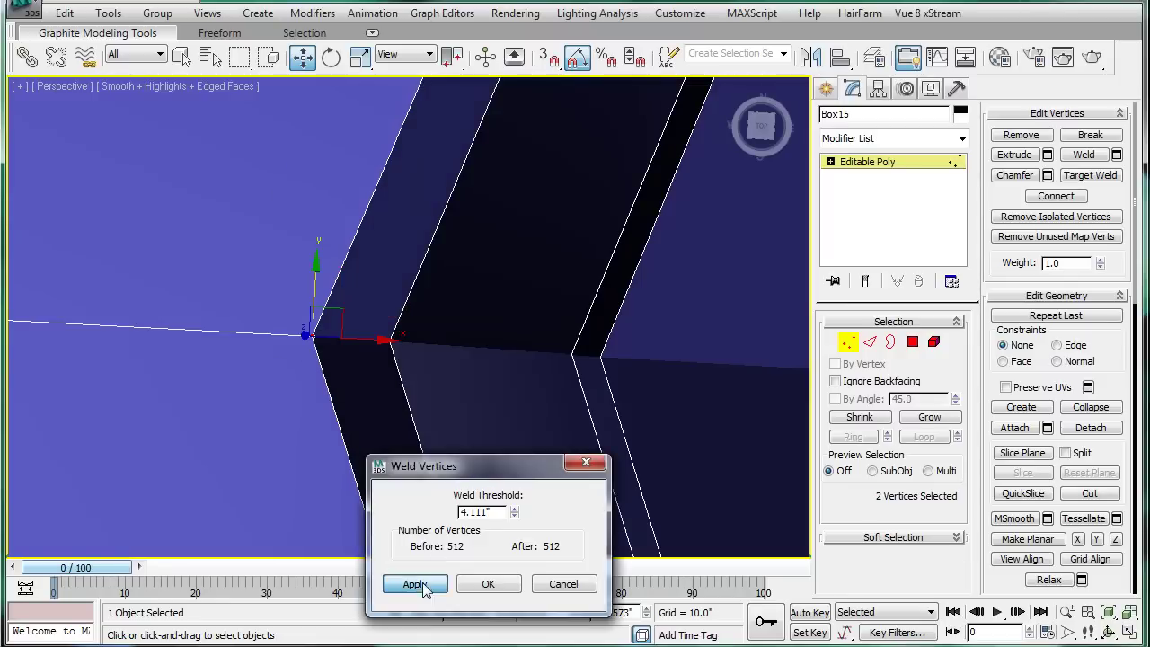
{"action": "left_click", "coordinate": [377, 339], "text": "ctrl"}
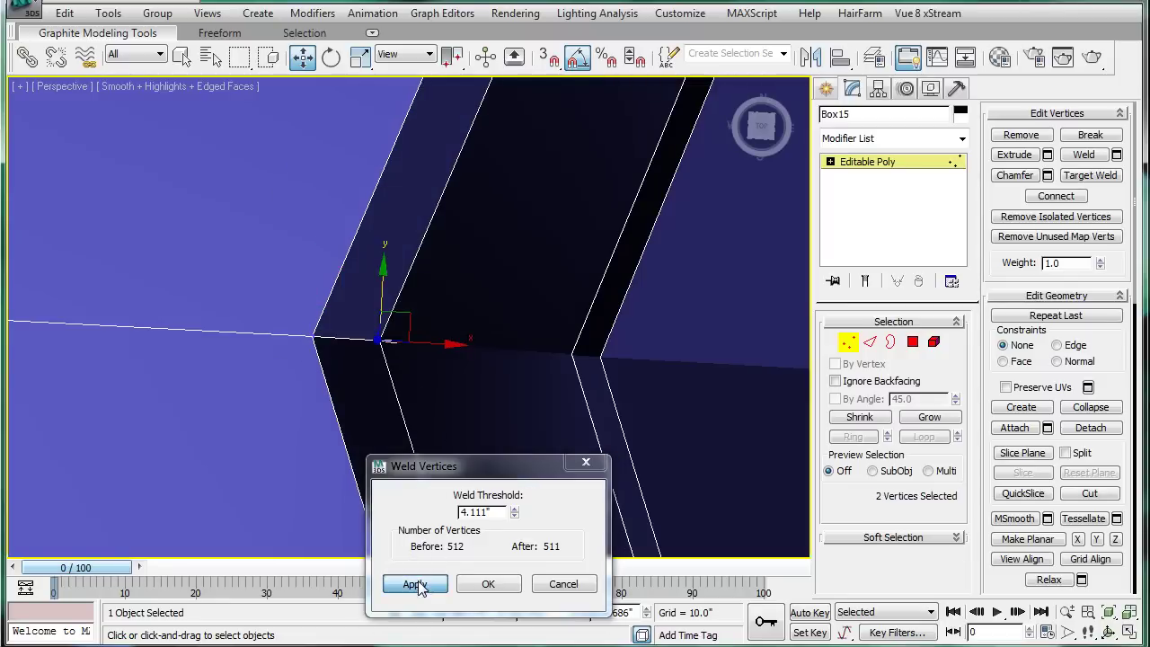
{"action": "left_click", "coordinate": [418, 584]}
{"action": "mouse_move", "coordinate": [523, 313]}
{"action": "left_mouse_down"}
{"action": "mouse_move", "coordinate": [586, 411]}
{"action": "mouse_move", "coordinate": [620, 342]}
{"action": "left_mouse_up"}
{"action": "left_click", "coordinate": [414, 585]}
Step: Weld further seam vertex clusters along another stretch of the curved surface
{"action": "mouse_move", "coordinate": [611, 391]}
{"action": "middle_mouse_down", "text": "alt"}
{"action": "mouse_move", "coordinate": [431, 232]}
{"action": "mouse_move", "coordinate": [444, 313]}
{"action": "mouse_move", "coordinate": [390, 188]}
{"action": "mouse_move", "coordinate": [418, 360]}
{"action": "mouse_move", "coordinate": [424, 191]}
{"action": "mouse_move", "coordinate": [398, 192]}
{"action": "mouse_move", "coordinate": [393, 180]}
{"action": "mouse_move", "coordinate": [405, 365]}
{"action": "mouse_move", "coordinate": [419, 329]}
{"action": "mouse_move", "coordinate": [341, 203]}
{"action": "mouse_move", "coordinate": [410, 326]}
{"action": "mouse_move", "coordinate": [331, 207]}
{"action": "mouse_move", "coordinate": [337, 198]}
{"action": "middle_mouse_up", "text": "alt"}
{"action": "left_click_drag", "start_coordinate": [291, 115], "coordinate": [473, 196]}
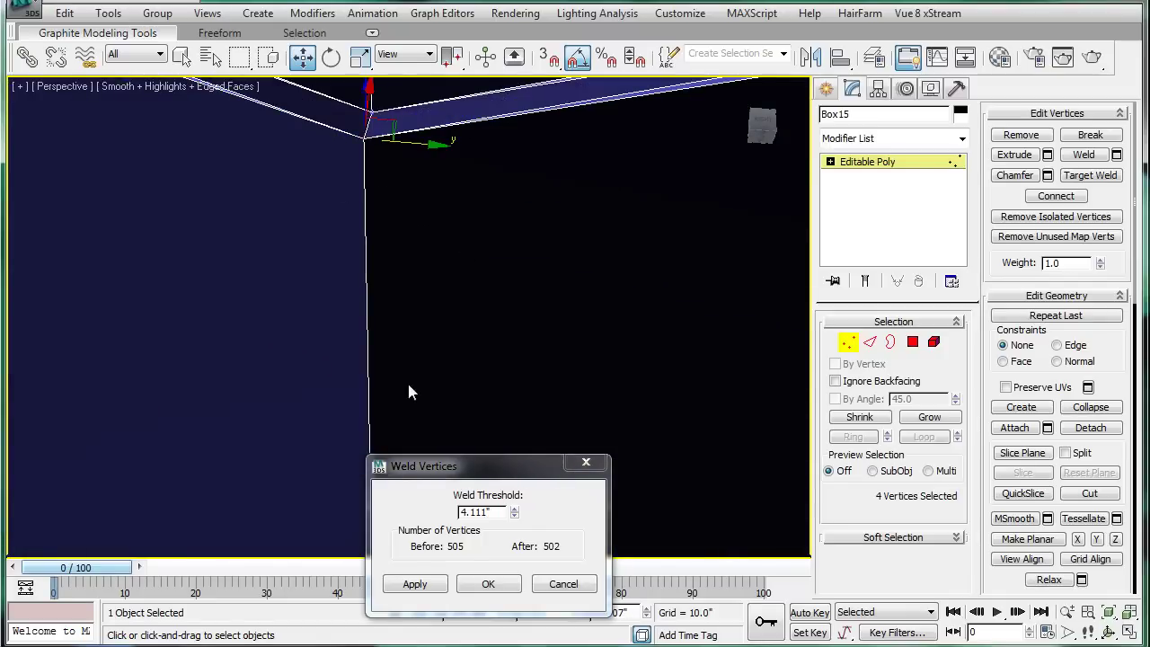
{"action": "left_click", "coordinate": [413, 584]}
{"action": "mouse_move", "coordinate": [437, 297]}
{"action": "middle_mouse_down", "text": "alt"}
{"action": "mouse_move", "coordinate": [432, 314]}
{"action": "mouse_move", "coordinate": [439, 292]}
{"action": "mouse_move", "coordinate": [429, 304]}
{"action": "mouse_move", "coordinate": [426, 290]}
{"action": "mouse_move", "coordinate": [338, 354]}
{"action": "mouse_move", "coordinate": [316, 334]}
{"action": "mouse_move", "coordinate": [236, 345]}
{"action": "middle_mouse_up", "text": "alt"}
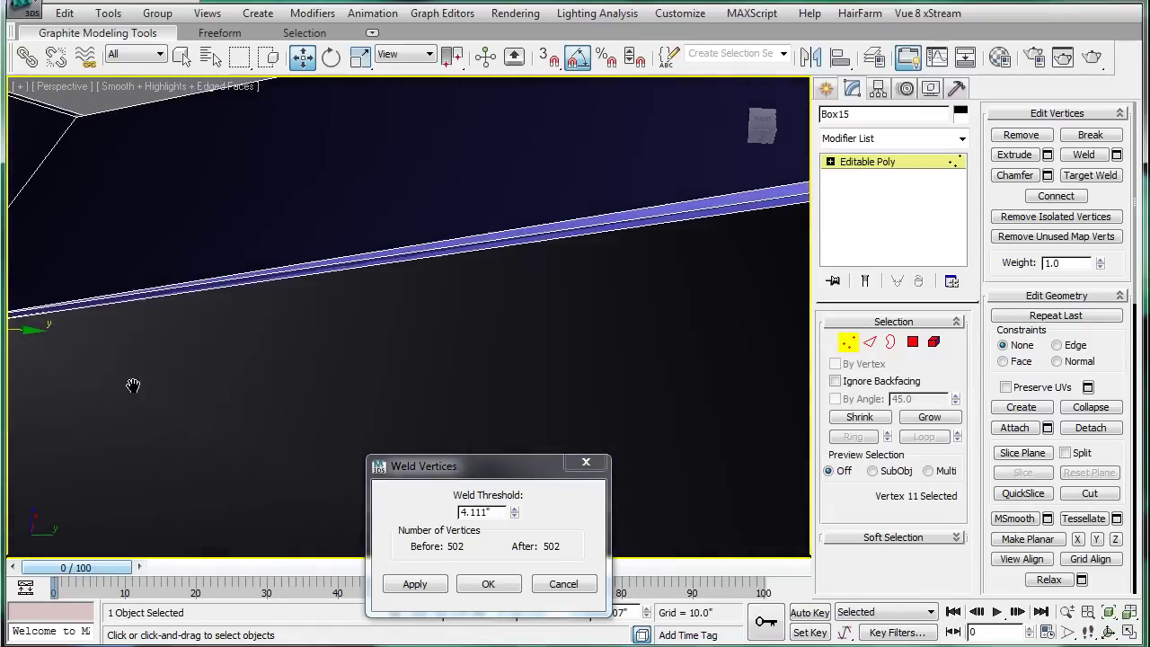
{"action": "middle_click_drag", "start_coordinate": [133, 386], "coordinate": [51, 403]}
{"action": "scroll", "coordinate": [276, 348], "scroll_direction": "down", "scroll_amount": 2}
{"action": "mouse_move", "coordinate": [360, 312]}
{"action": "middle_mouse_down", "text": "alt"}
{"action": "mouse_move", "coordinate": [488, 262]}
{"action": "mouse_move", "coordinate": [359, 334]}
{"action": "mouse_move", "coordinate": [377, 228]}
{"action": "middle_mouse_up", "text": "alt"}
{"action": "scroll", "coordinate": [378, 228], "scroll_direction": "down", "scroll_amount": 3}
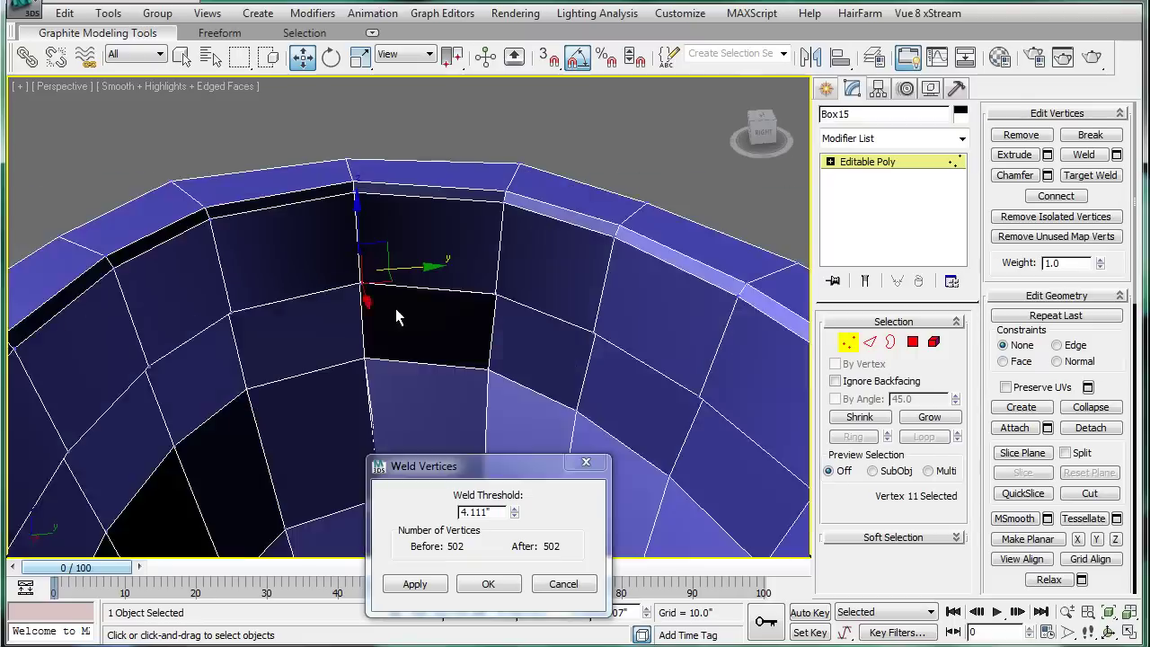
{"action": "middle_click_drag", "start_coordinate": [380, 314], "coordinate": [287, 210]}
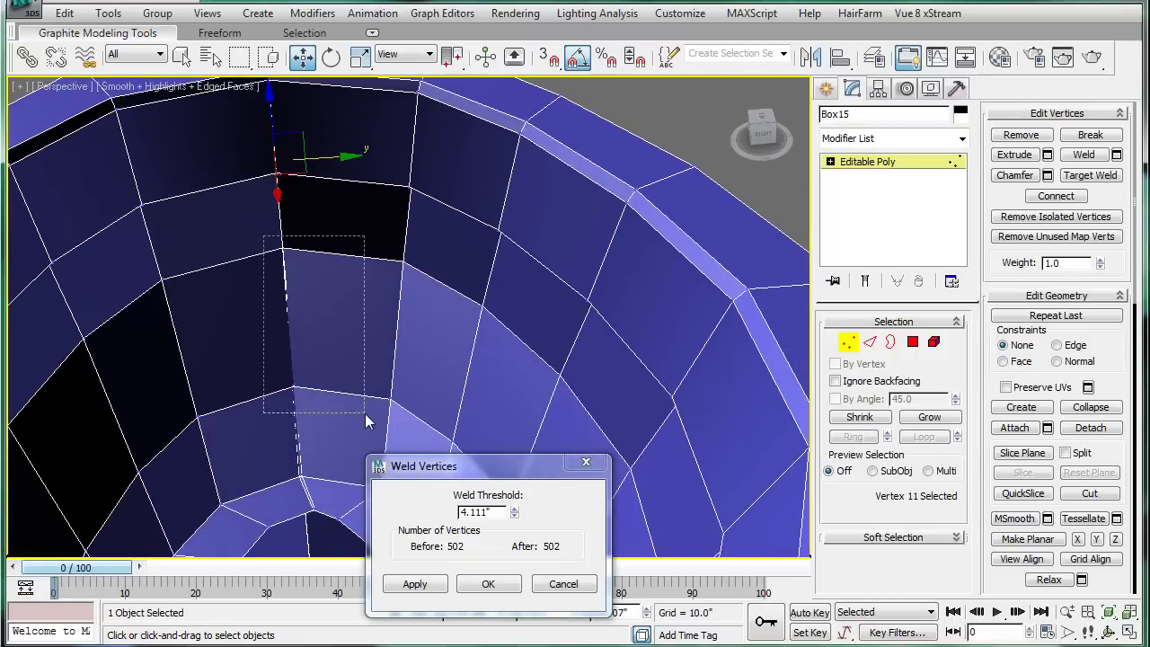
{"action": "left_click", "coordinate": [415, 584]}
{"action": "middle_click_drag", "start_coordinate": [301, 431], "coordinate": [256, 379]}
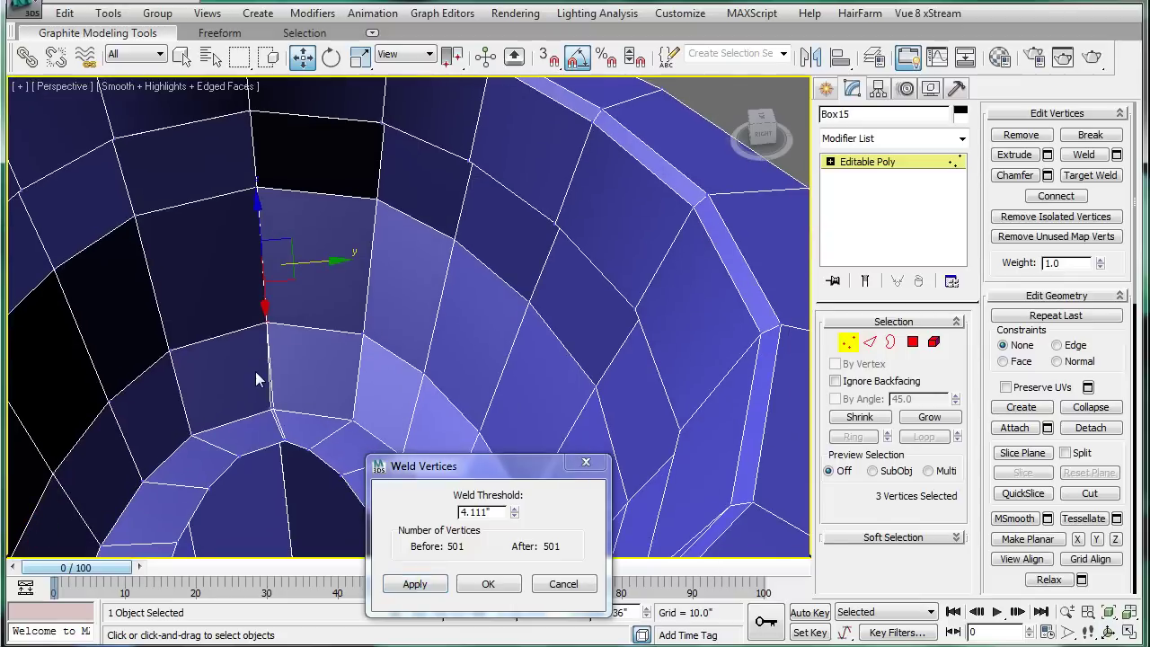
{"action": "left_click", "coordinate": [415, 584]}
Step: Weld the seam vertices around the ring opening and its upper edge
{"action": "mouse_move", "coordinate": [296, 296]}
{"action": "middle_mouse_down", "text": "alt"}
{"action": "mouse_move", "coordinate": [225, 226]}
{"action": "mouse_move", "coordinate": [291, 323]}
{"action": "mouse_move", "coordinate": [514, 347]}
{"action": "middle_mouse_up", "text": "alt"}
{"action": "middle_click_drag", "start_coordinate": [709, 287], "coordinate": [539, 207], "text": "alt"}
{"action": "scroll", "coordinate": [467, 162], "scroll_direction": "down", "scroll_amount": 5}
{"action": "mouse_move", "coordinate": [465, 182]}
{"action": "middle_mouse_down", "text": "alt"}
{"action": "mouse_move", "coordinate": [477, 210]}
{"action": "mouse_move", "coordinate": [388, 141]}
{"action": "middle_mouse_up", "text": "alt"}
{"action": "scroll", "coordinate": [477, 211], "scroll_direction": "up", "scroll_amount": 3}
{"action": "scroll", "coordinate": [477, 210], "scroll_direction": "up", "scroll_amount": 2}
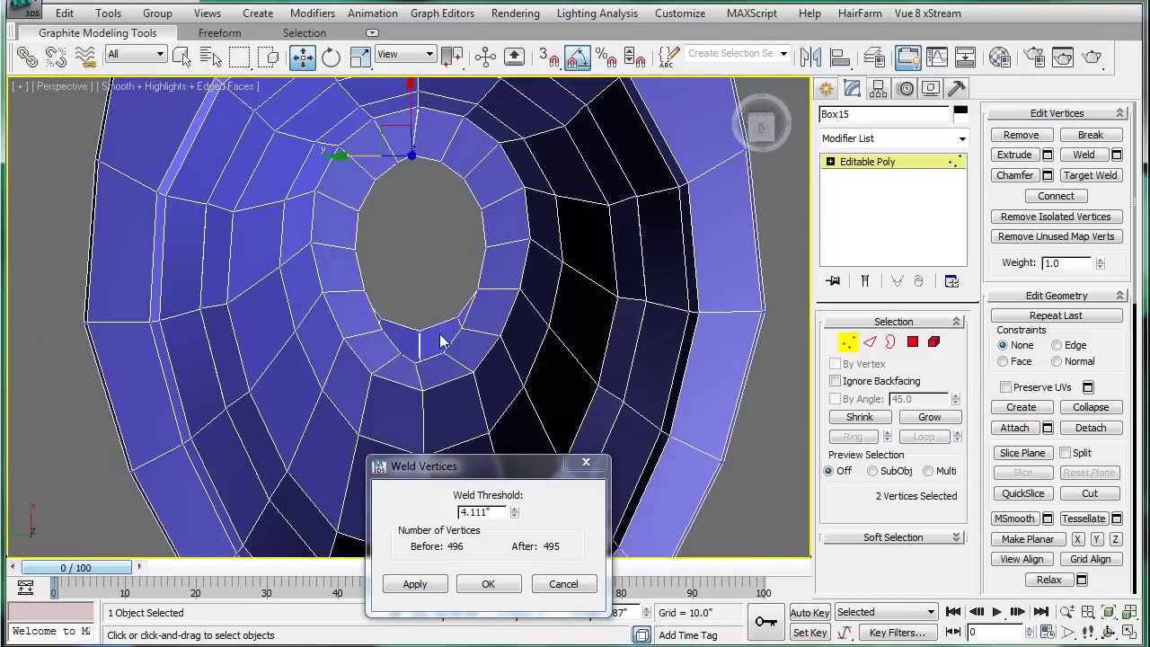
{"action": "left_click", "coordinate": [407, 583]}
{"action": "mouse_move", "coordinate": [467, 117]}
{"action": "middle_mouse_down", "text": "alt"}
{"action": "mouse_move", "coordinate": [472, 155]}
{"action": "mouse_move", "coordinate": [426, 243]}
{"action": "middle_mouse_up", "text": "alt"}
{"action": "scroll", "coordinate": [428, 243], "scroll_direction": "up", "scroll_amount": 2}
{"action": "scroll", "coordinate": [440, 245], "scroll_direction": "up", "scroll_amount": 2}
{"action": "scroll", "coordinate": [440, 243], "scroll_direction": "up", "scroll_amount": 2}
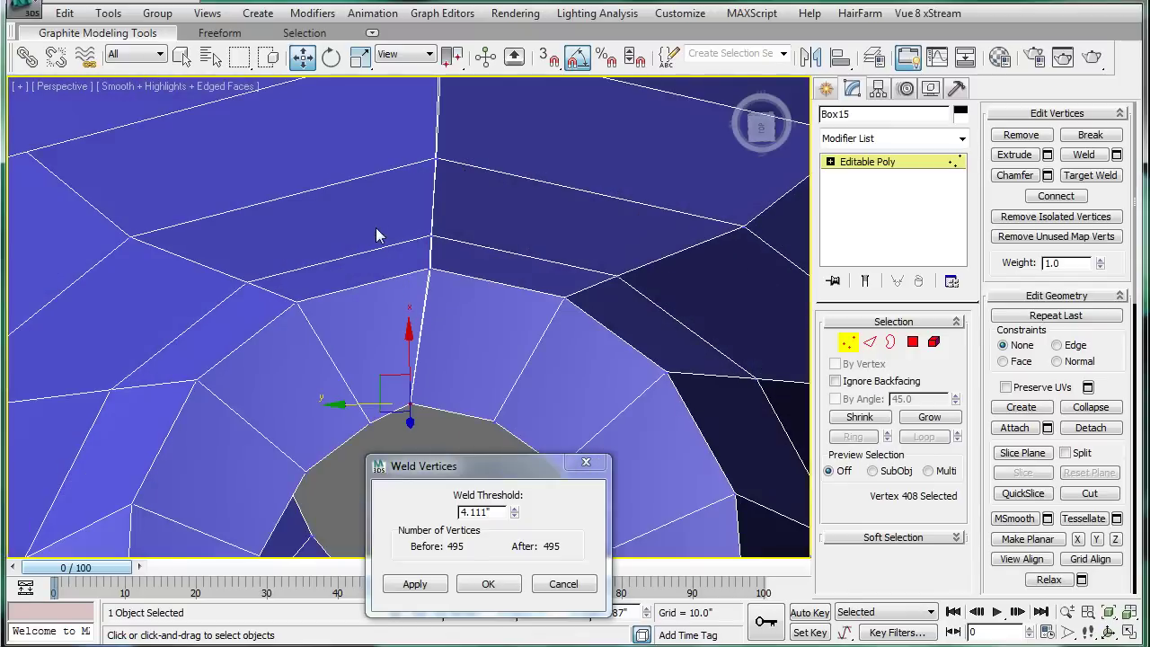
{"action": "left_click", "coordinate": [412, 584]}
Step: Weld the last seam vertices at the seam corner, reaching 484 vertices, and close the dialog
{"action": "mouse_move", "coordinate": [412, 584]}
{"action": "middle_mouse_down", "text": "alt"}
{"action": "mouse_move", "coordinate": [498, 252]}
{"action": "mouse_move", "coordinate": [335, 208]}
{"action": "middle_mouse_up", "text": "alt"}
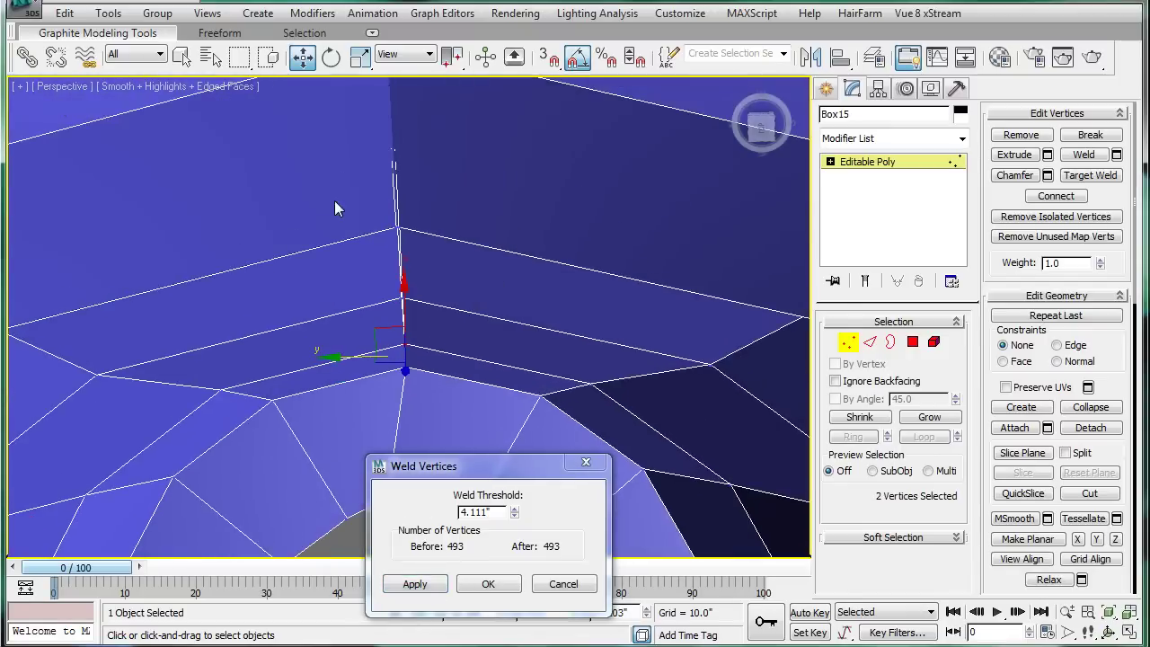
{"action": "left_click", "coordinate": [411, 584]}
{"action": "scroll", "coordinate": [462, 188], "scroll_direction": "up", "scroll_amount": 3}
{"action": "scroll", "coordinate": [391, 268], "scroll_direction": "down", "scroll_amount": 3}
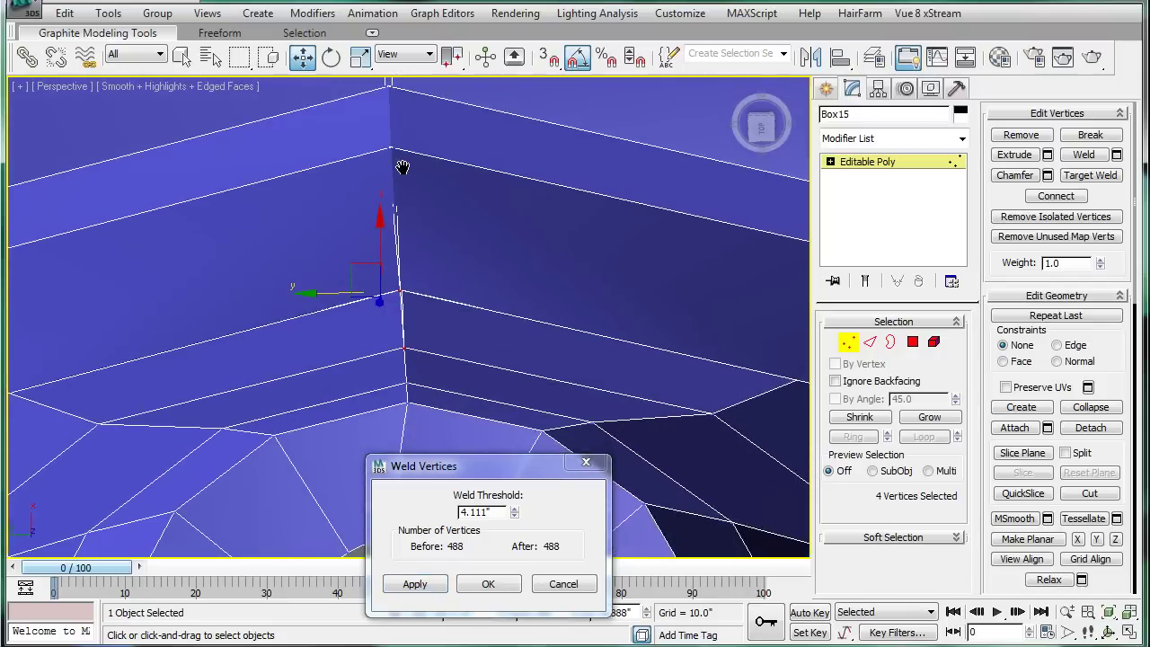
{"action": "left_click_drag", "start_coordinate": [401, 169], "coordinate": [433, 176]}
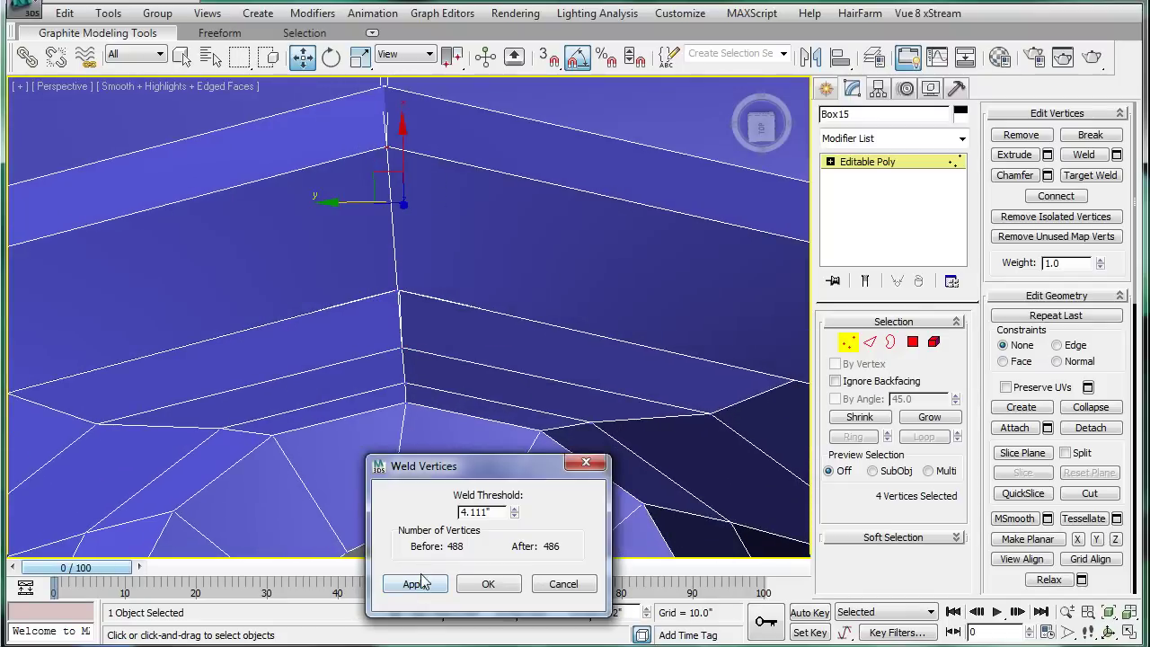
{"action": "mouse_move", "coordinate": [355, 378]}
{"action": "middle_mouse_down", "text": "alt"}
{"action": "mouse_move", "coordinate": [380, 318]}
{"action": "mouse_move", "coordinate": [350, 280]}
{"action": "mouse_move", "coordinate": [359, 269]}
{"action": "mouse_move", "coordinate": [379, 382]}
{"action": "mouse_move", "coordinate": [385, 228]}
{"action": "middle_mouse_up", "text": "alt"}
{"action": "left_click_drag", "start_coordinate": [319, 99], "coordinate": [387, 152]}
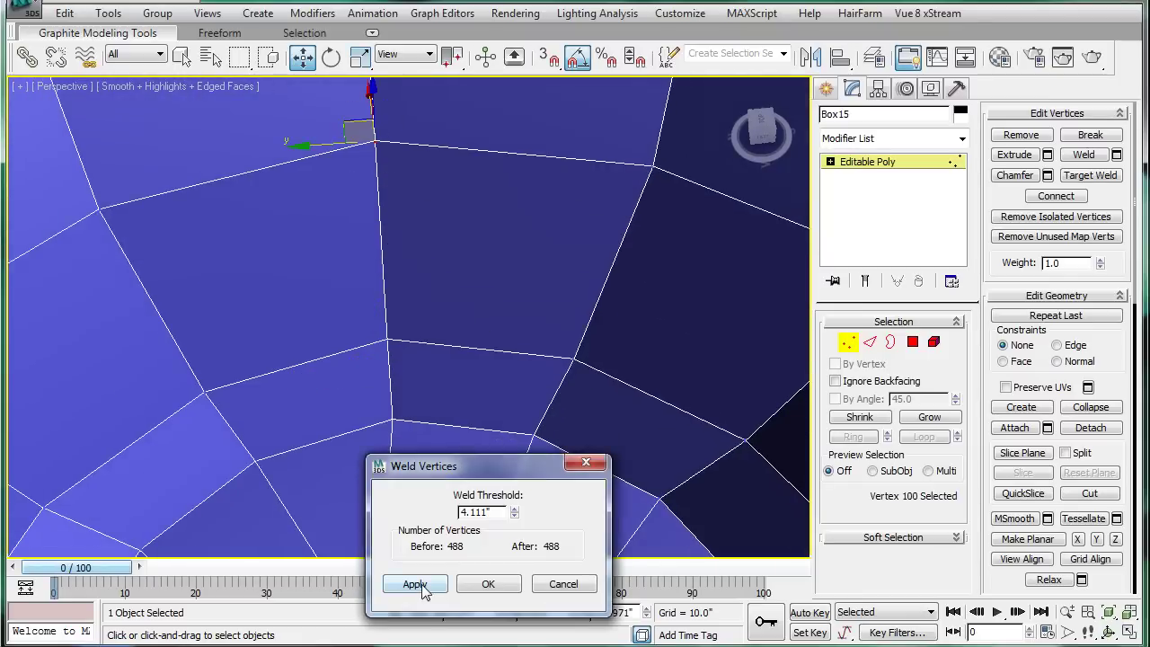
{"action": "middle_click_drag", "start_coordinate": [390, 282], "coordinate": [325, 291], "text": "alt"}
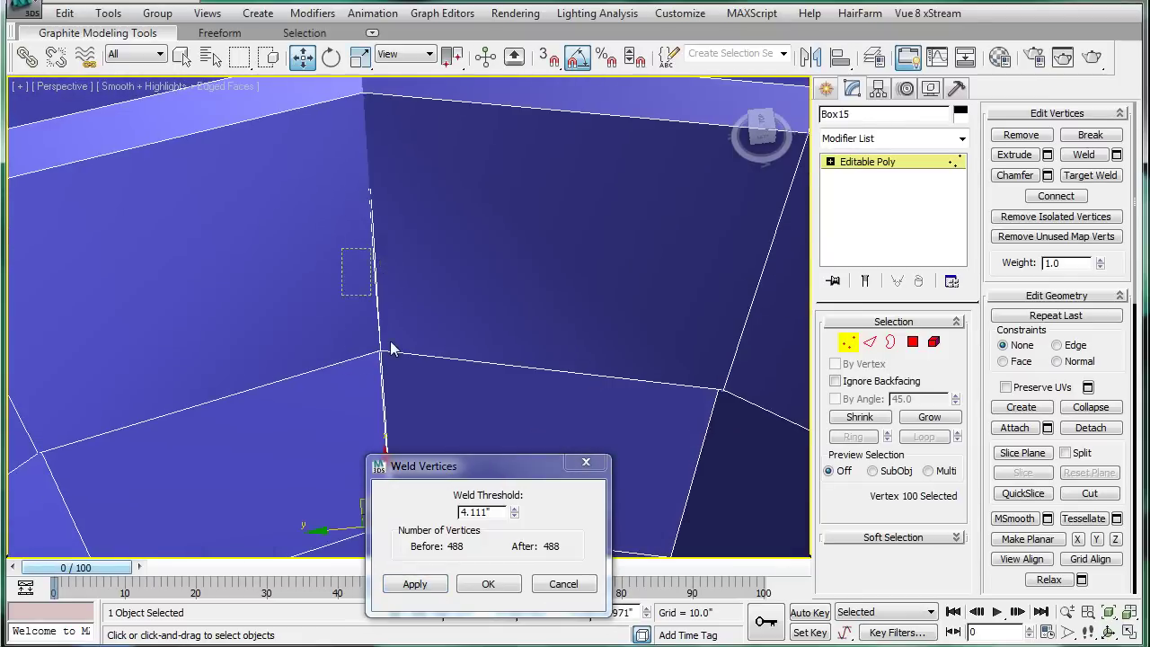
{"action": "middle_click_drag", "start_coordinate": [391, 349], "coordinate": [395, 275], "text": "alt"}
{"action": "left_click_drag", "start_coordinate": [360, 351], "coordinate": [404, 395]}
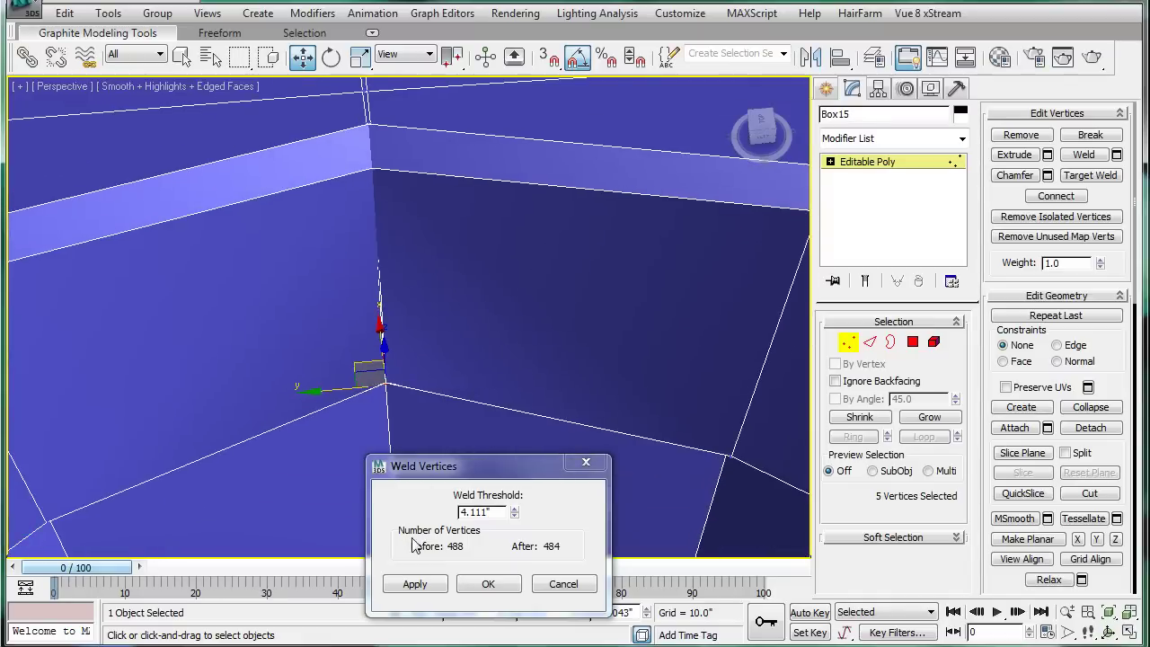
{"action": "left_click", "coordinate": [502, 588]}
Step: Switch to wireframe and move the view to the remaining gaps in the seam
{"action": "mouse_move", "coordinate": [422, 409]}
{"action": "middle_mouse_down"}
{"action": "mouse_move", "coordinate": [391, 251]}
{"action": "mouse_move", "coordinate": [410, 333]}
{"action": "middle_mouse_up"}
{"action": "mouse_move", "coordinate": [462, 295]}
{"action": "middle_mouse_down"}
{"action": "mouse_move", "coordinate": [436, 239]}
{"action": "mouse_move", "coordinate": [429, 479]}
{"action": "middle_mouse_up"}
{"action": "scroll", "coordinate": [430, 479], "scroll_direction": "down", "scroll_amount": 3}
{"action": "scroll", "coordinate": [435, 485], "scroll_direction": "down", "scroll_amount": 3}
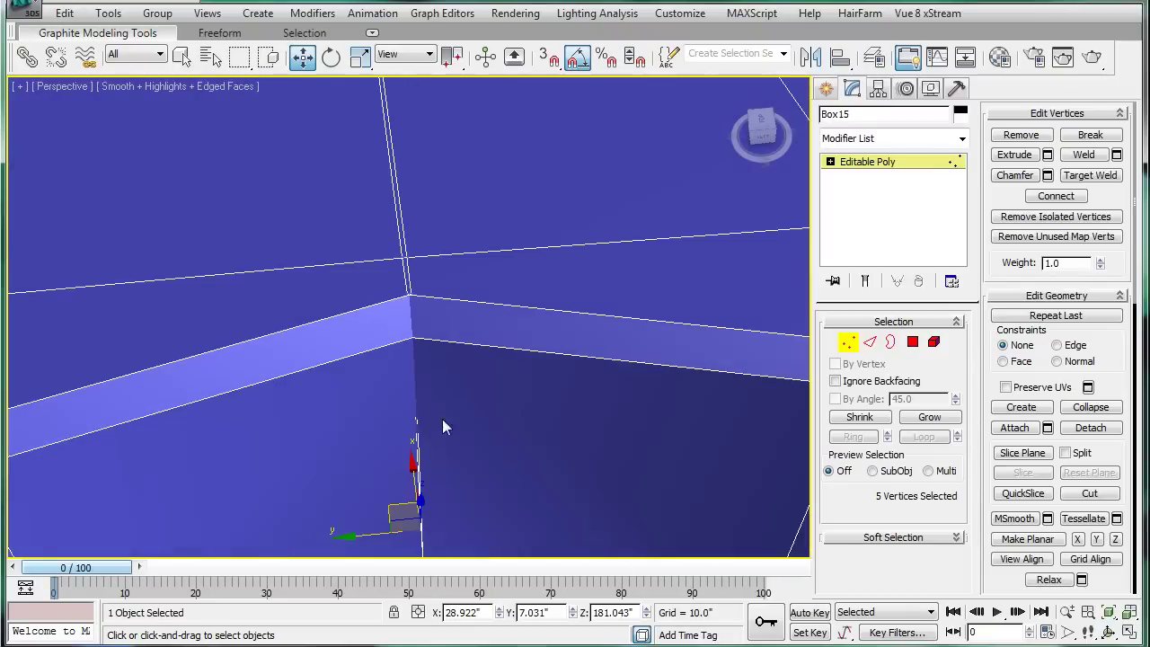
{"action": "key", "text": "F3"}
{"action": "mouse_move", "coordinate": [465, 354]}
{"action": "middle_mouse_down"}
{"action": "mouse_move", "coordinate": [426, 205]}
{"action": "mouse_move", "coordinate": [424, 98]}
{"action": "mouse_move", "coordinate": [387, 130]}
{"action": "mouse_move", "coordinate": [398, 120]}
{"action": "mouse_move", "coordinate": [503, 200]}
{"action": "mouse_move", "coordinate": [452, 177]}
{"action": "mouse_move", "coordinate": [570, 148]}
{"action": "middle_mouse_up"}
{"action": "scroll", "coordinate": [569, 148], "scroll_direction": "up", "scroll_amount": 3}
{"action": "scroll", "coordinate": [545, 155], "scroll_direction": "up", "scroll_amount": 3}
{"action": "scroll", "coordinate": [503, 264], "scroll_direction": "up", "scroll_amount": 3}
{"action": "middle_click_drag", "start_coordinate": [503, 265], "coordinate": [349, 437]}
{"action": "scroll", "coordinate": [349, 438], "scroll_direction": "down", "scroll_amount": 5}
{"action": "middle_click_drag", "start_coordinate": [398, 270], "coordinate": [403, 275], "text": "alt"}
{"action": "scroll", "coordinate": [403, 275], "scroll_direction": "up", "scroll_amount": 3}
{"action": "scroll", "coordinate": [517, 359], "scroll_direction": "up", "scroll_amount": 2}
{"action": "mouse_move", "coordinate": [517, 362]}
{"action": "middle_mouse_down", "text": "alt"}
{"action": "mouse_move", "coordinate": [536, 351]}
{"action": "mouse_move", "coordinate": [542, 365]}
{"action": "mouse_move", "coordinate": [511, 380]}
{"action": "mouse_move", "coordinate": [543, 642]}
{"action": "middle_mouse_up", "text": "alt"}
{"action": "middle_click_drag", "start_coordinate": [557, 154], "coordinate": [545, 442]}
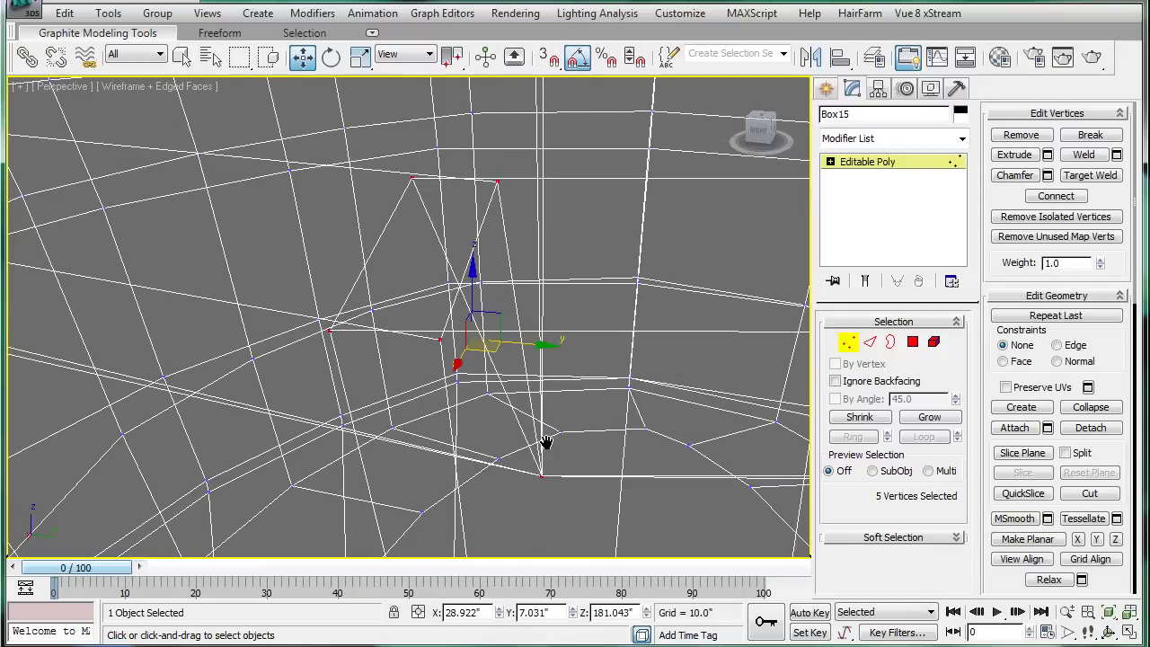
Step: Select the two vertices at a seam gap and weld them into one
{"action": "left_click", "coordinate": [349, 338]}
{"action": "left_click", "coordinate": [330, 329]}
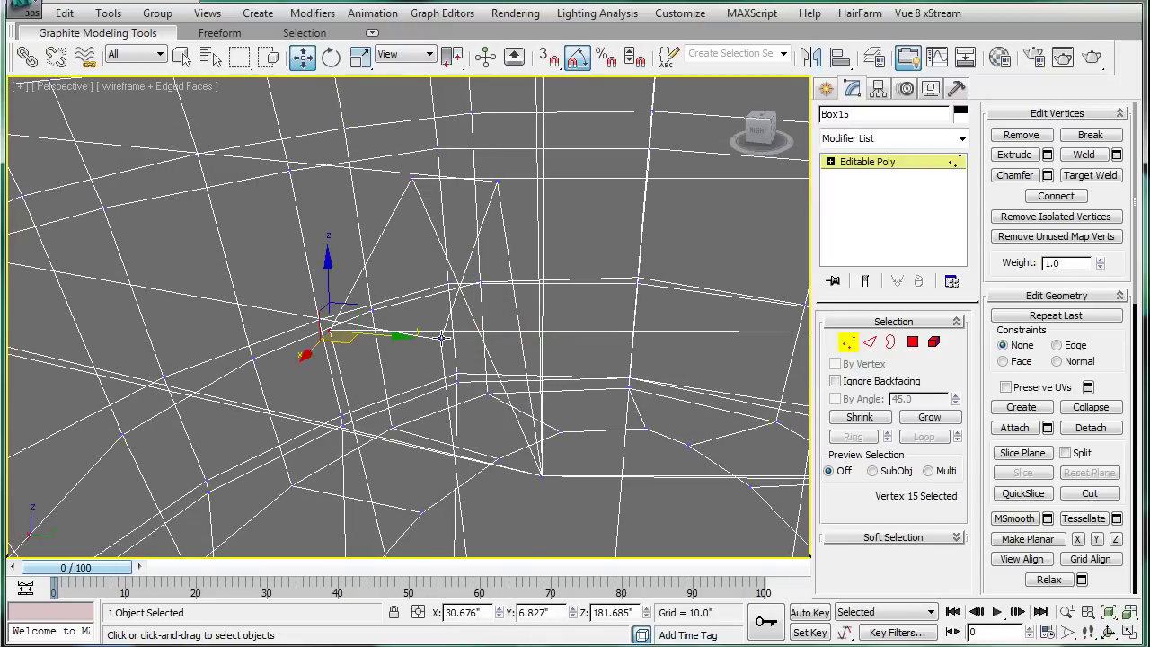
{"action": "left_click", "coordinate": [441, 338], "text": "ctrl"}
{"action": "left_click", "coordinate": [1083, 155]}
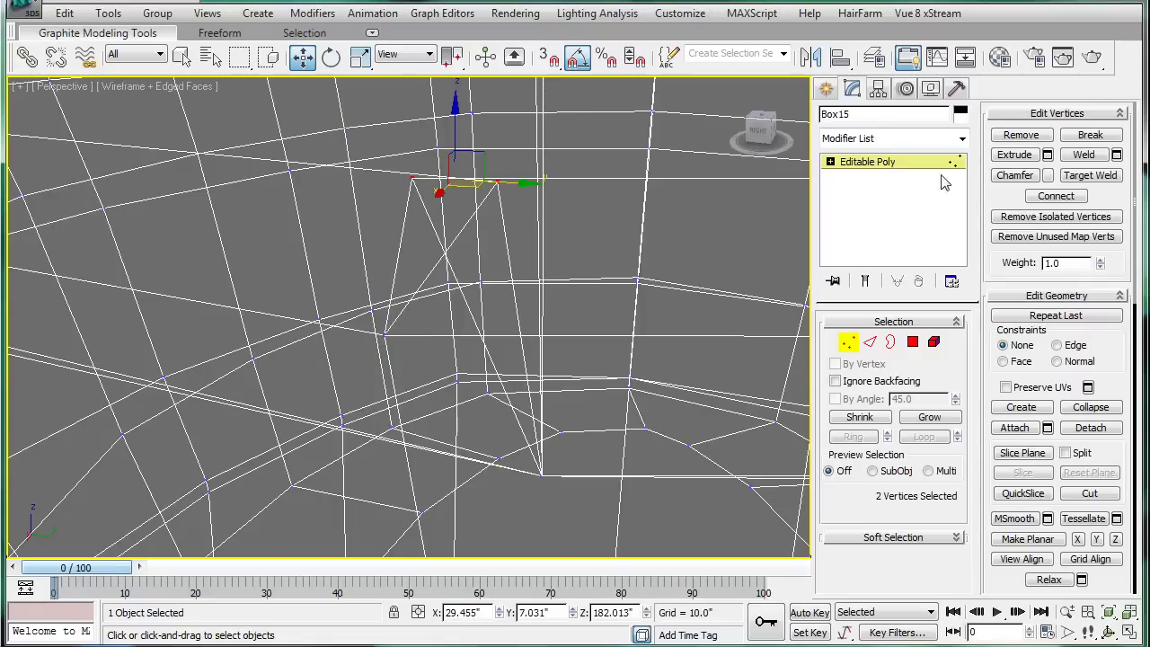
{"action": "left_click", "coordinate": [1078, 157]}
{"action": "scroll", "coordinate": [548, 314], "scroll_direction": "up", "scroll_amount": 4}
{"action": "mouse_move", "coordinate": [537, 319]}
{"action": "middle_mouse_down"}
{"action": "mouse_move", "coordinate": [488, 347]}
{"action": "mouse_move", "coordinate": [537, 348]}
{"action": "mouse_move", "coordinate": [339, 372]}
{"action": "mouse_move", "coordinate": [377, 364]}
{"action": "mouse_move", "coordinate": [313, 342]}
{"action": "mouse_move", "coordinate": [313, 351]}
{"action": "mouse_move", "coordinate": [372, 277]}
{"action": "middle_mouse_up"}
{"action": "scroll", "coordinate": [539, 346], "scroll_direction": "up", "scroll_amount": 2}
{"action": "middle_click_drag", "start_coordinate": [454, 198], "coordinate": [161, 348]}
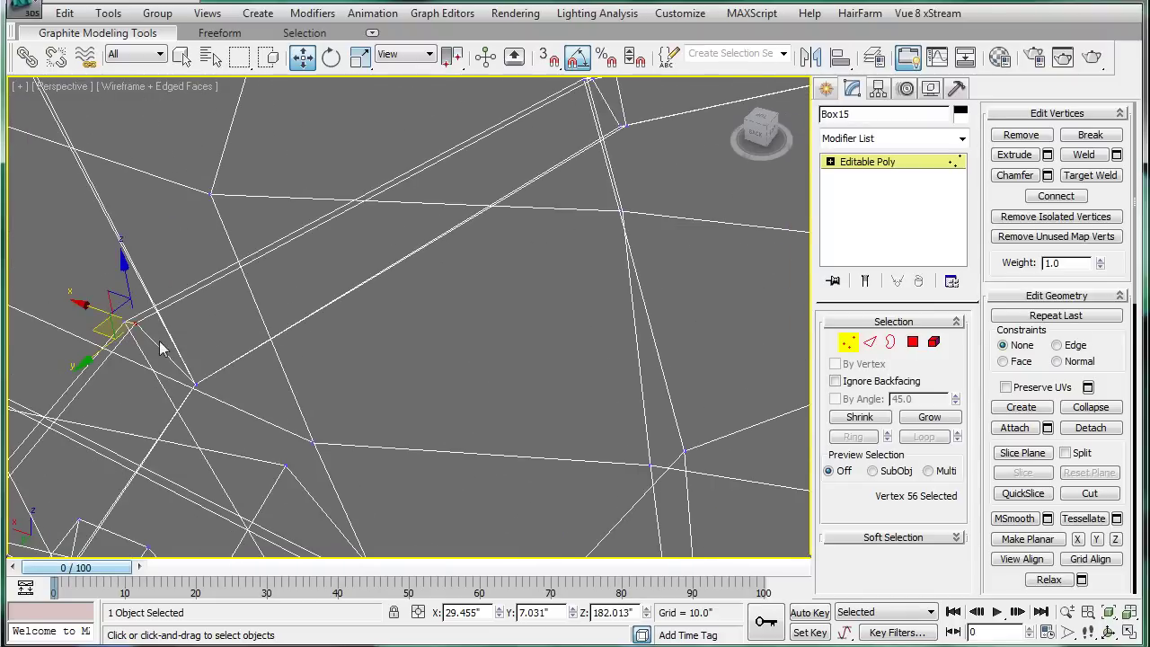
Step: Return to smooth shading in Vertex mode and weld the selected vertices
{"action": "left_click", "coordinate": [854, 161]}
{"action": "mouse_move", "coordinate": [483, 232]}
{"action": "middle_mouse_down"}
{"action": "mouse_move", "coordinate": [464, 262]}
{"action": "mouse_move", "coordinate": [347, 216]}
{"action": "mouse_move", "coordinate": [372, 302]}
{"action": "mouse_move", "coordinate": [722, 252]}
{"action": "middle_mouse_up"}
{"action": "key", "text": "F3"}
{"action": "left_click", "coordinate": [847, 343]}
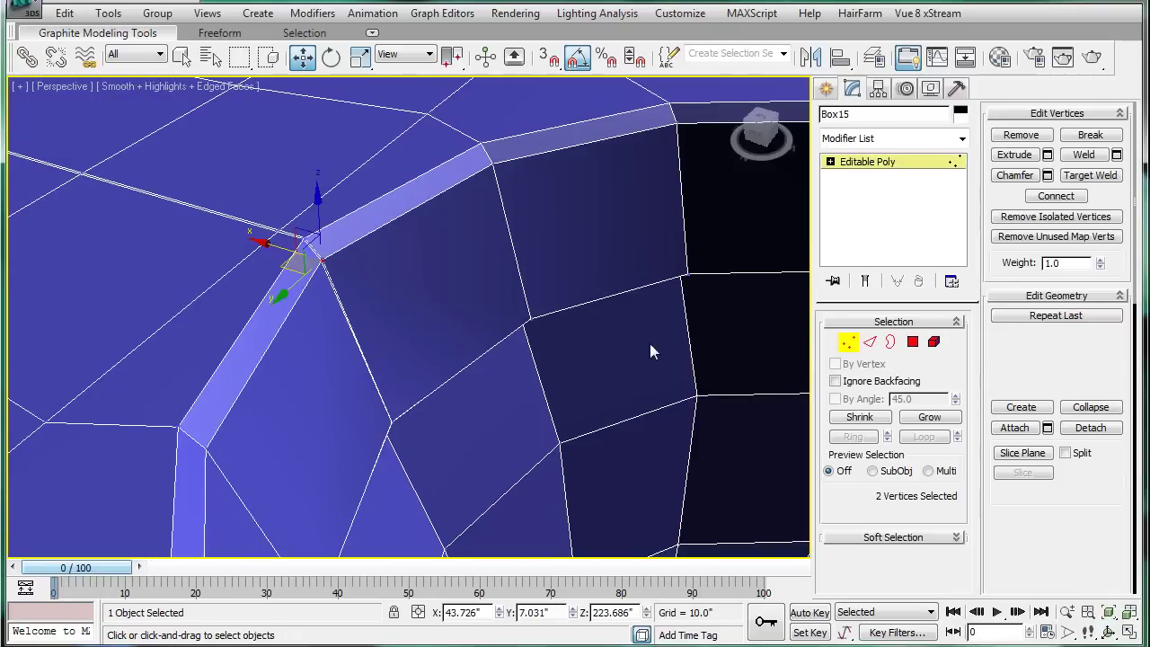
{"action": "left_click", "coordinate": [1084, 156]}
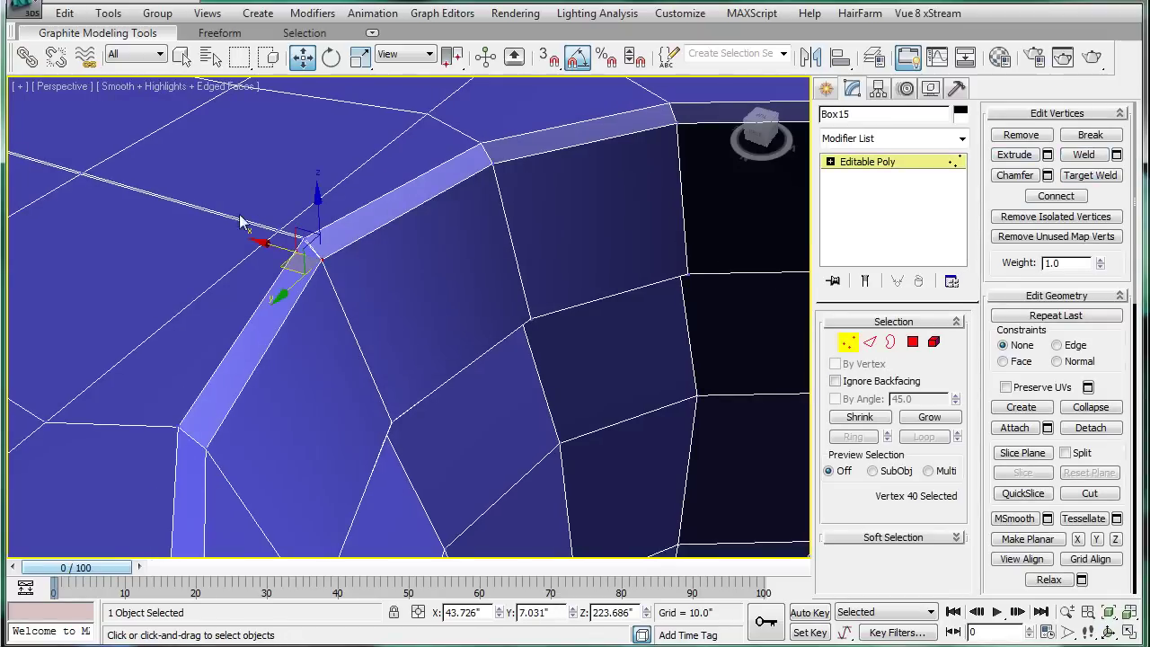
{"action": "left_click", "coordinate": [1081, 157]}
{"action": "left_click", "coordinate": [329, 225]}
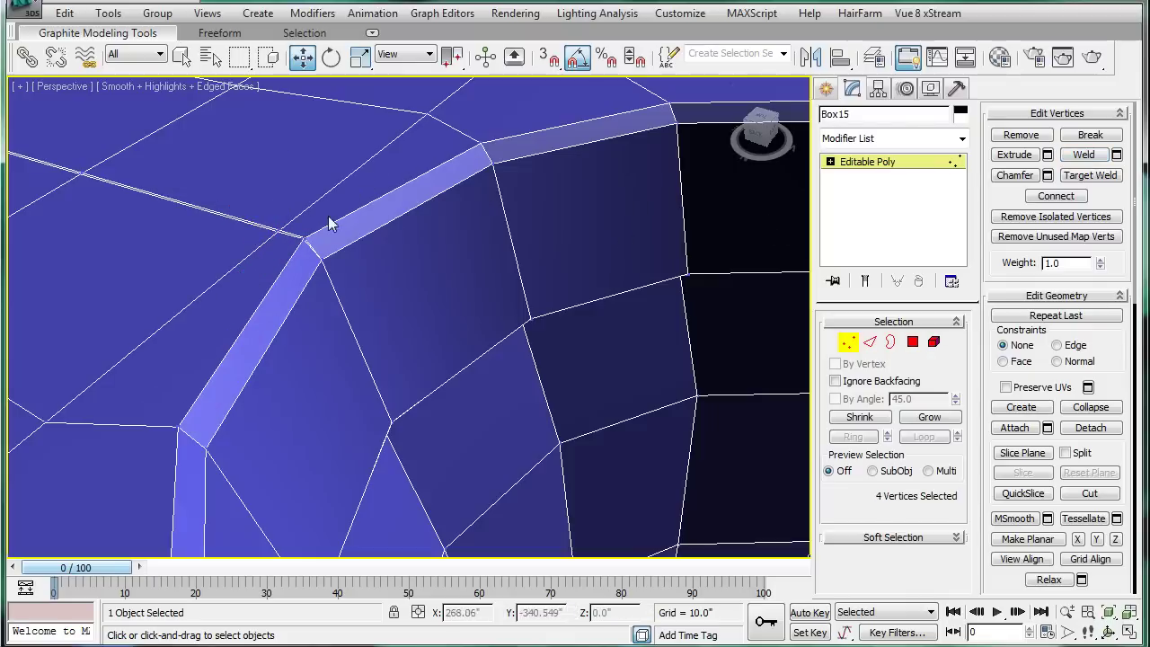
Step: Weld the overlapping vertex pair at the seam corner on the seat
{"action": "left_click", "coordinate": [301, 256]}
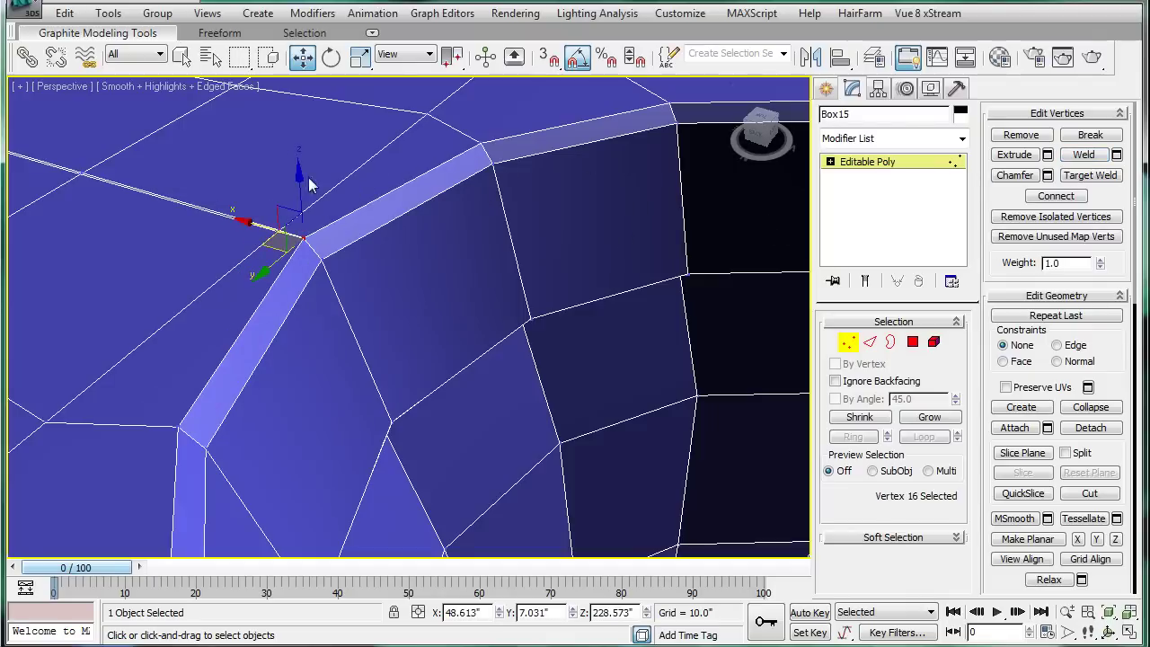
{"action": "left_click", "coordinate": [288, 274], "text": "ctrl"}
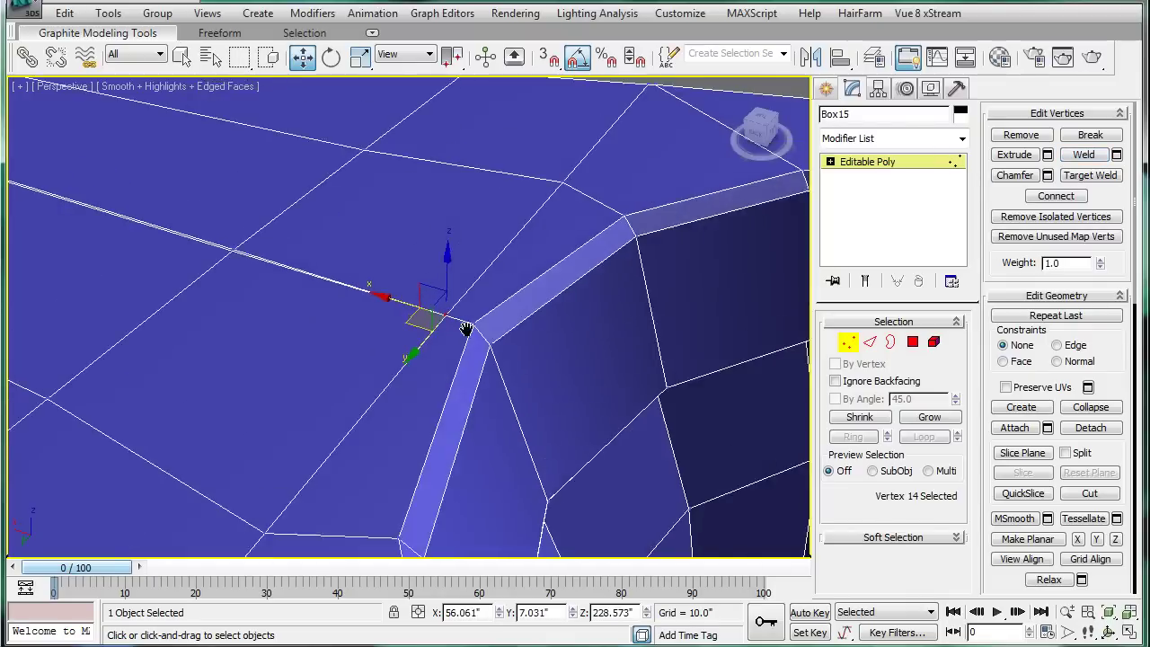
{"action": "middle_click_drag", "start_coordinate": [467, 329], "coordinate": [249, 298], "text": "alt"}
{"action": "left_click_drag", "start_coordinate": [474, 345], "coordinate": [476, 348]}
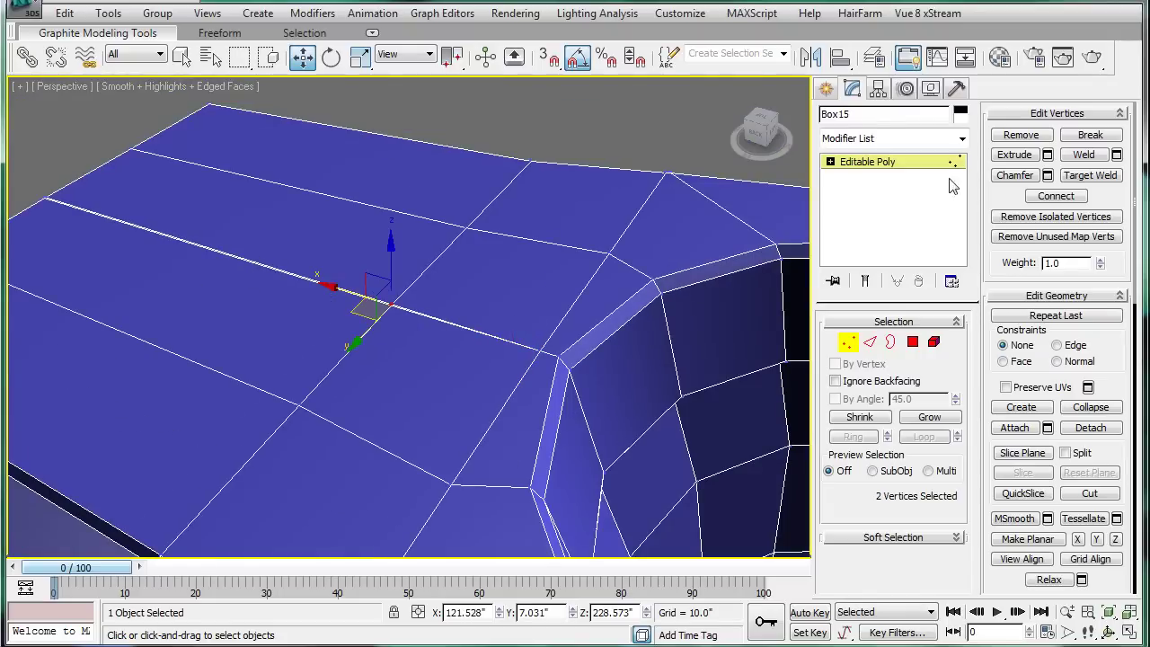
{"action": "left_click", "coordinate": [1073, 157]}
Step: Weld the seam vertices at the seat's front edge, then undo that weld
{"action": "middle_click_drag", "start_coordinate": [422, 328], "coordinate": [96, 198], "text": "alt"}
{"action": "left_click_drag", "start_coordinate": [95, 198], "coordinate": [234, 263]}
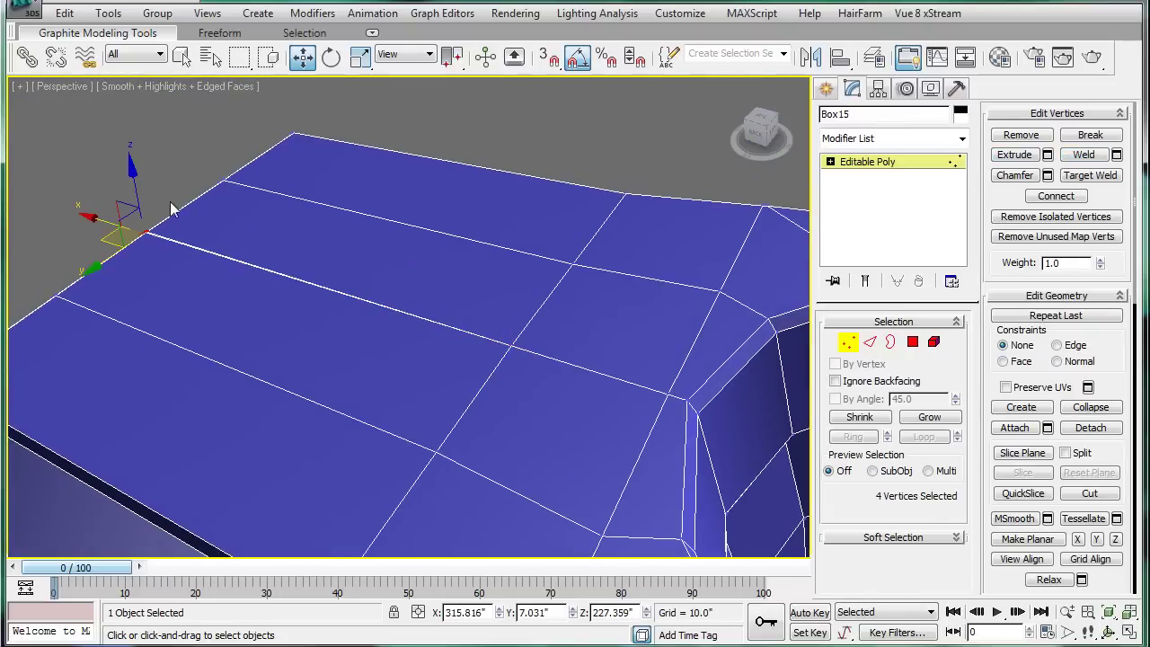
{"action": "mouse_move", "coordinate": [174, 209]}
{"action": "middle_mouse_down", "text": "alt"}
{"action": "mouse_move", "coordinate": [380, 236]}
{"action": "mouse_move", "coordinate": [292, 242]}
{"action": "mouse_move", "coordinate": [197, 299]}
{"action": "middle_mouse_up", "text": "alt"}
{"action": "left_click_drag", "start_coordinate": [114, 400], "coordinate": [154, 446]}
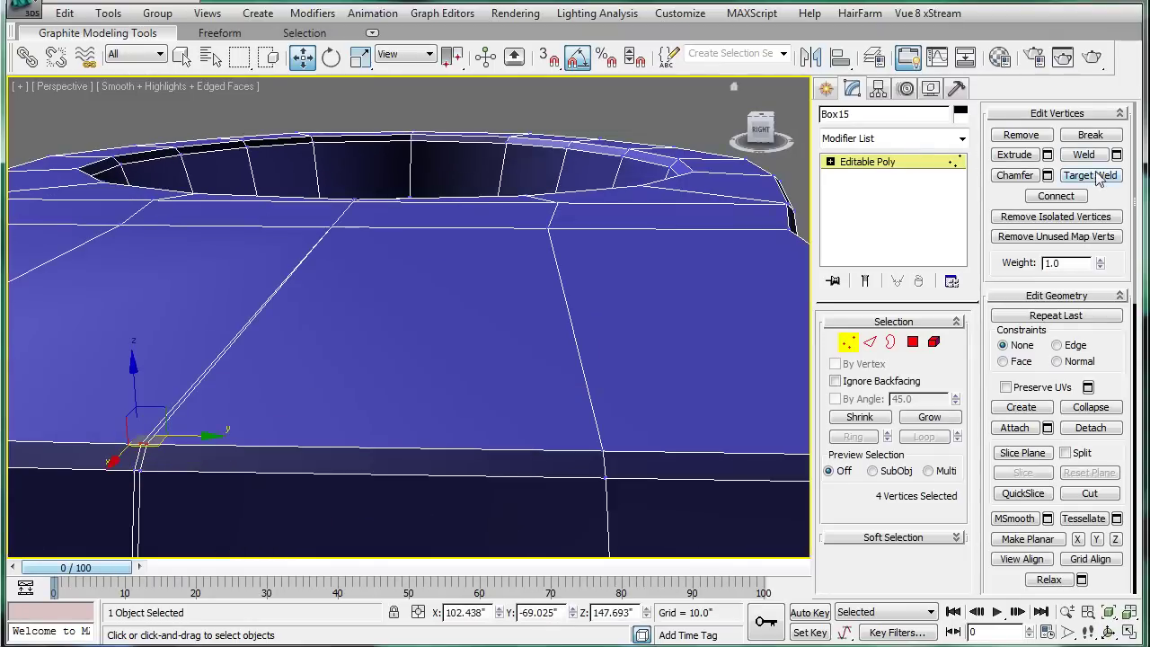
{"action": "left_click", "coordinate": [1084, 155]}
{"action": "key", "text": "ctrl+z"}
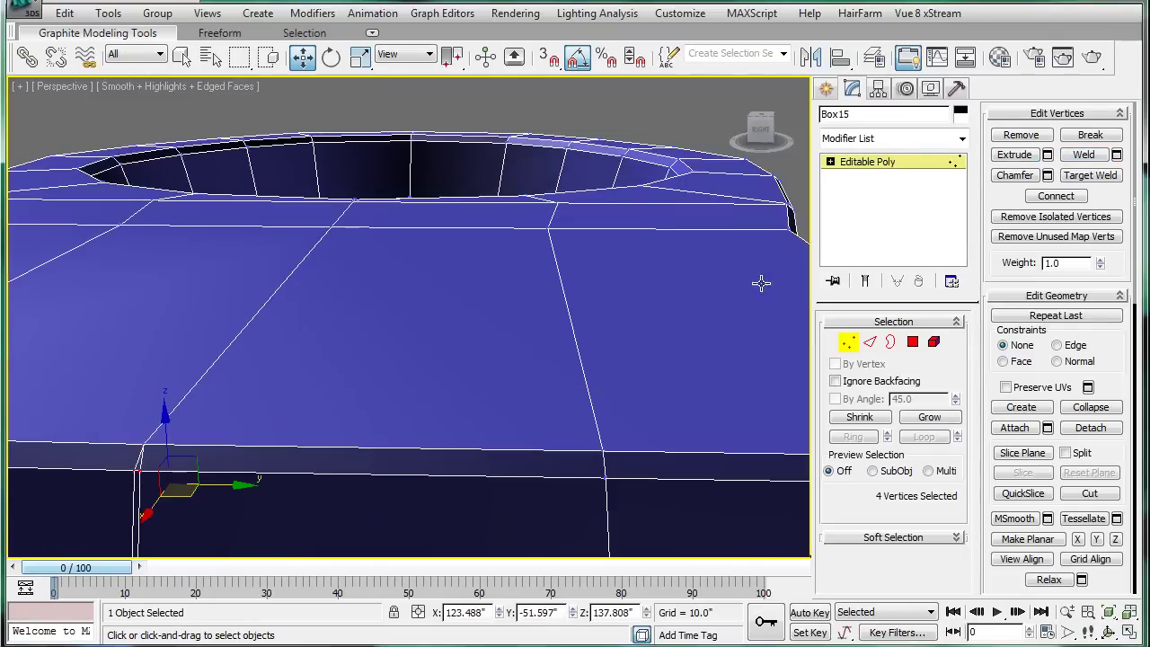
{"action": "scroll", "coordinate": [480, 221], "scroll_direction": "down", "scroll_amount": 2}
{"action": "scroll", "coordinate": [385, 195], "scroll_direction": "down", "scroll_amount": 3}
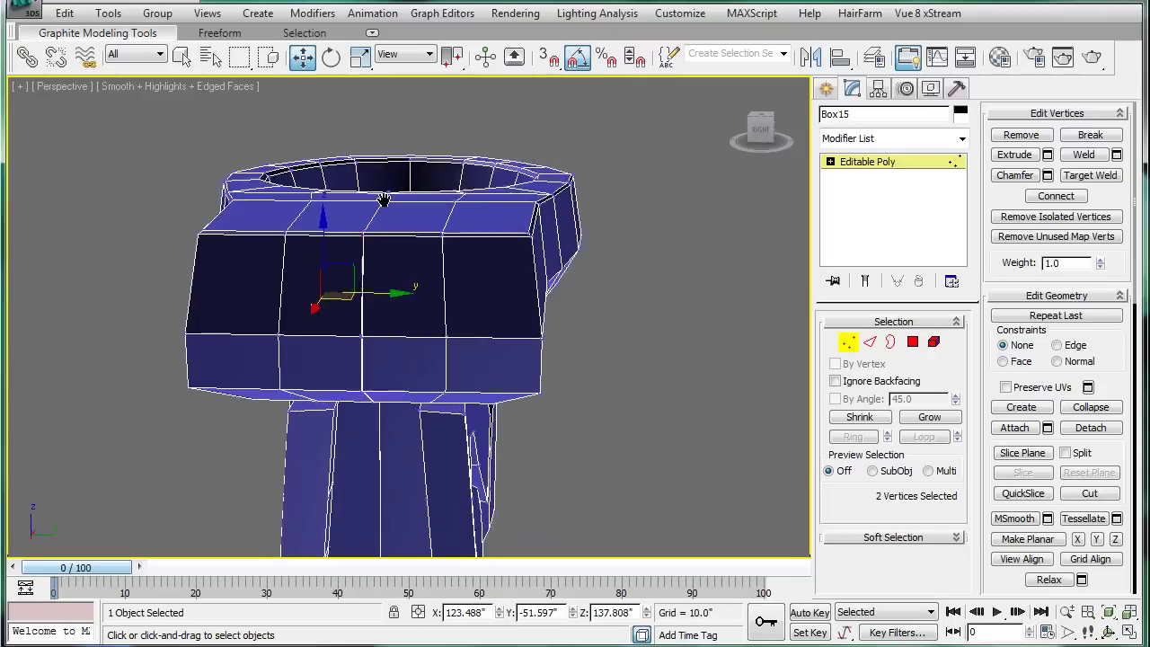
{"action": "scroll", "coordinate": [342, 251], "scroll_direction": "down", "scroll_amount": 2}
Step: Select the doubled vertices along the front centre seam
{"action": "left_click", "coordinate": [299, 268]}
{"action": "middle_click_drag", "start_coordinate": [299, 268], "coordinate": [359, 197], "text": "alt"}
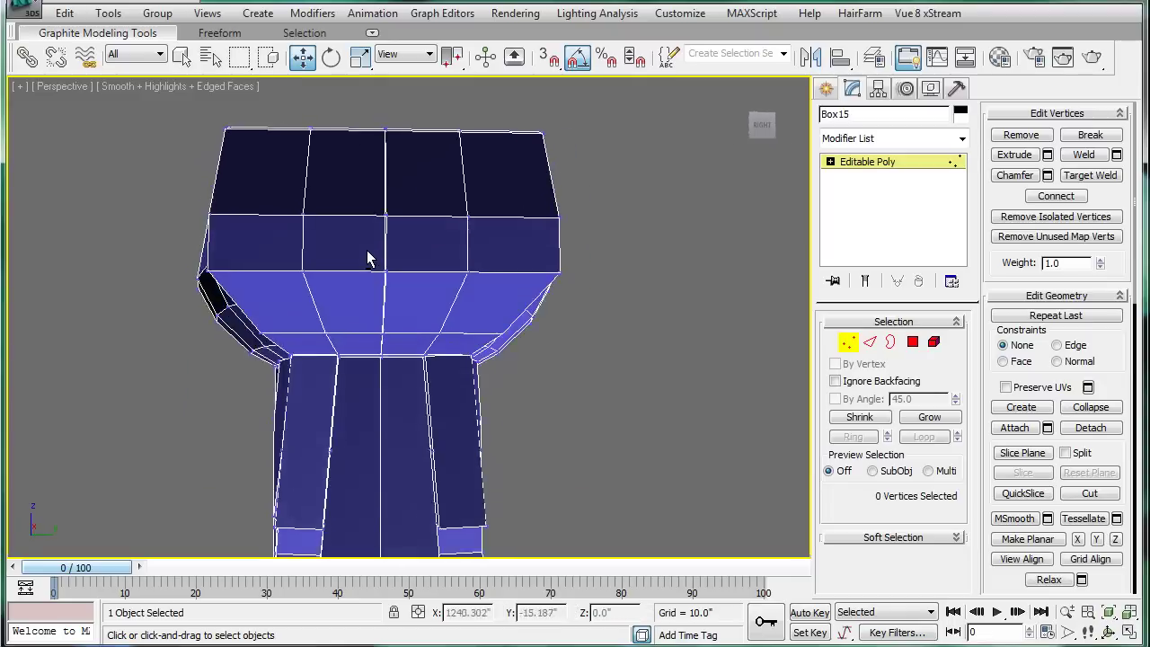
{"action": "left_click_drag", "start_coordinate": [413, 334], "coordinate": [415, 332]}
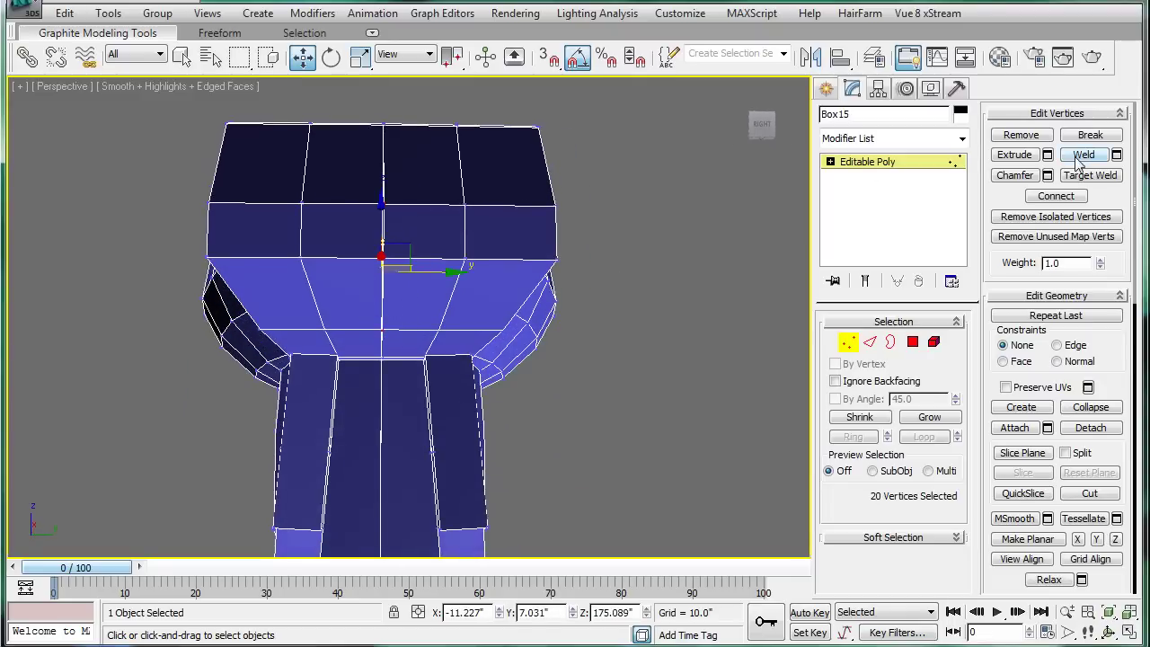
{"action": "scroll", "coordinate": [377, 337], "scroll_direction": "up", "scroll_amount": 4}
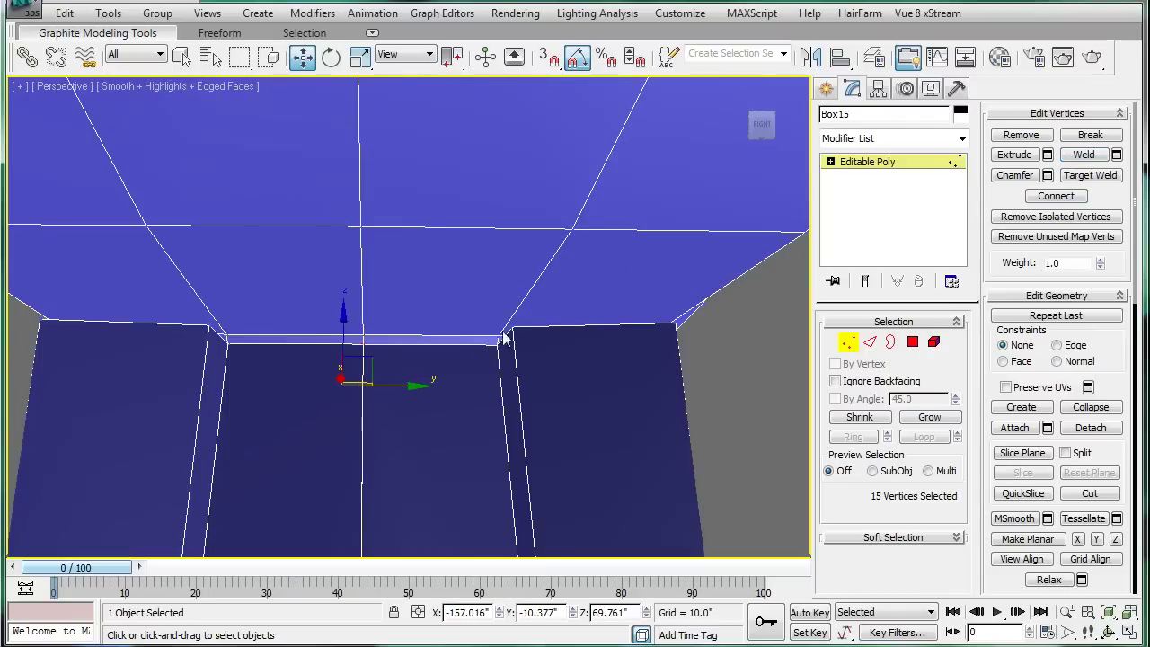
{"action": "scroll", "coordinate": [467, 179], "scroll_direction": "down", "scroll_amount": 2}
{"action": "scroll", "coordinate": [390, 324], "scroll_direction": "down", "scroll_amount": 2}
{"action": "scroll", "coordinate": [386, 359], "scroll_direction": "down", "scroll_amount": 2}
{"action": "scroll", "coordinate": [381, 393], "scroll_direction": "down", "scroll_amount": 1}
Step: Orbit beneath the toilet and select the split seam vertex on the underside
{"action": "middle_click_drag", "start_coordinate": [380, 393], "coordinate": [380, 377], "text": "alt"}
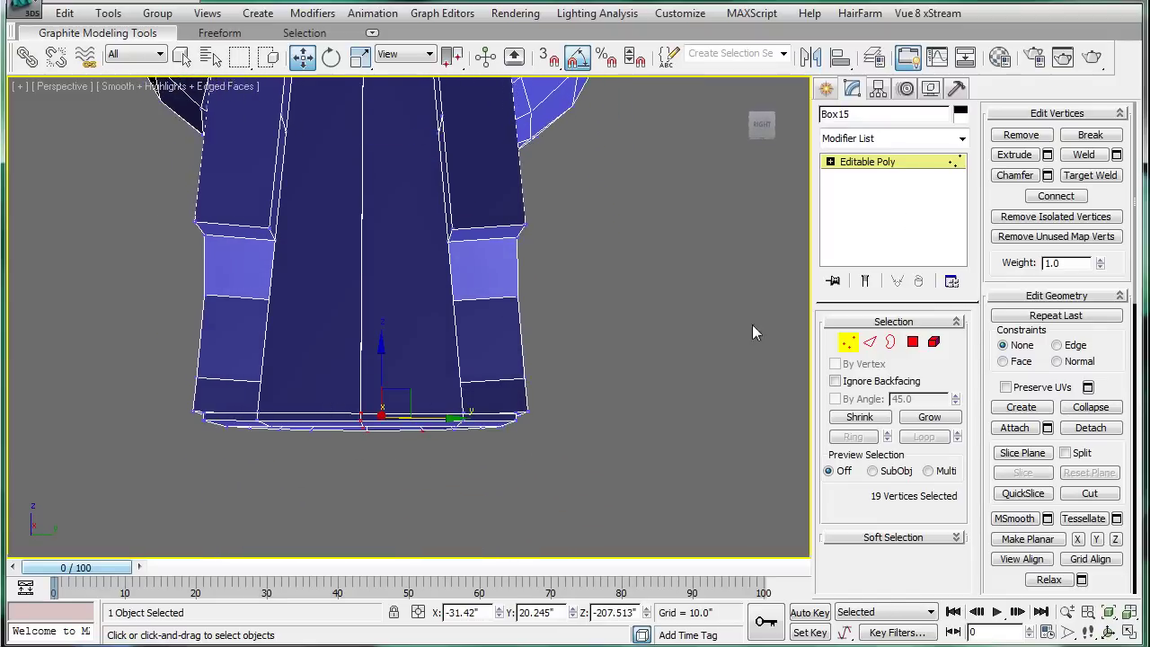
{"action": "scroll", "coordinate": [437, 382], "scroll_direction": "up", "scroll_amount": 2}
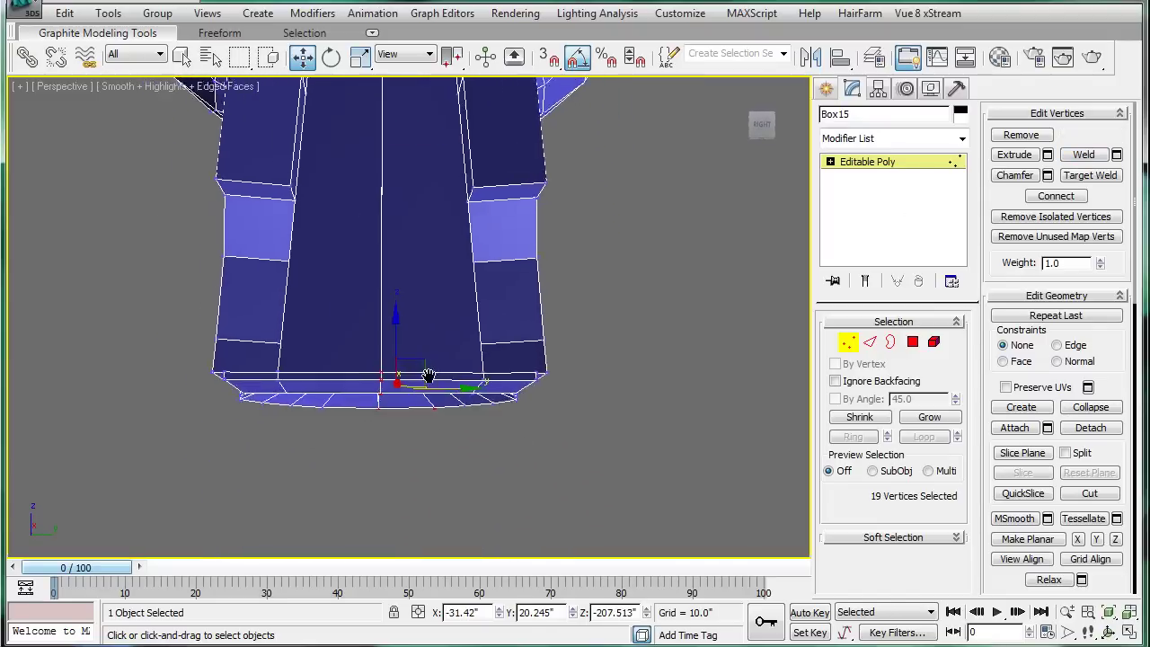
{"action": "scroll", "coordinate": [398, 453], "scroll_direction": "up", "scroll_amount": 3}
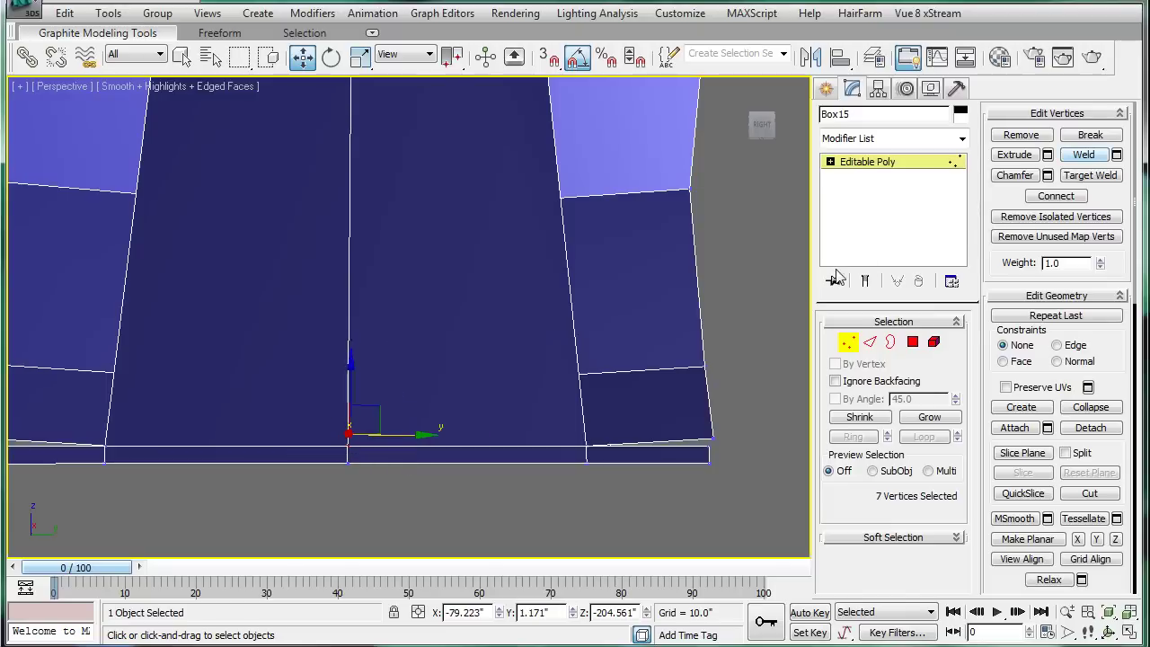
{"action": "mouse_move", "coordinate": [683, 292]}
{"action": "middle_mouse_down", "text": "alt"}
{"action": "mouse_move", "coordinate": [557, 300]}
{"action": "mouse_move", "coordinate": [345, 370]}
{"action": "middle_mouse_up", "text": "alt"}
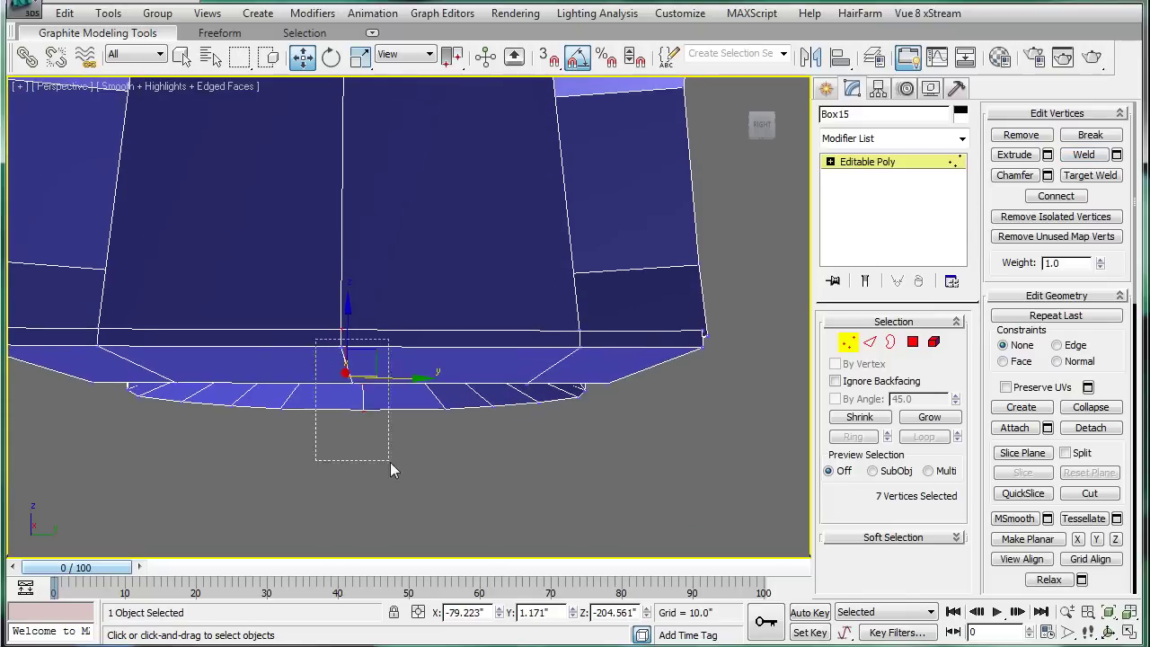
{"action": "scroll", "coordinate": [499, 371], "scroll_direction": "up", "scroll_amount": 3}
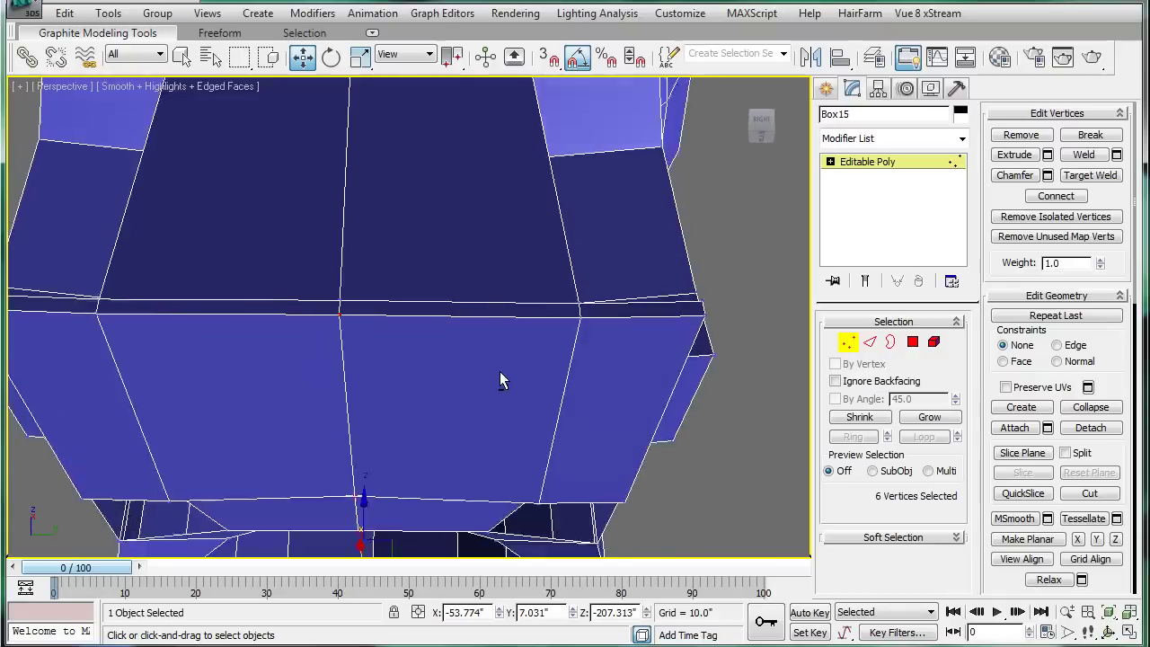
{"action": "middle_click_drag", "start_coordinate": [495, 359], "coordinate": [489, 427], "text": "alt"}
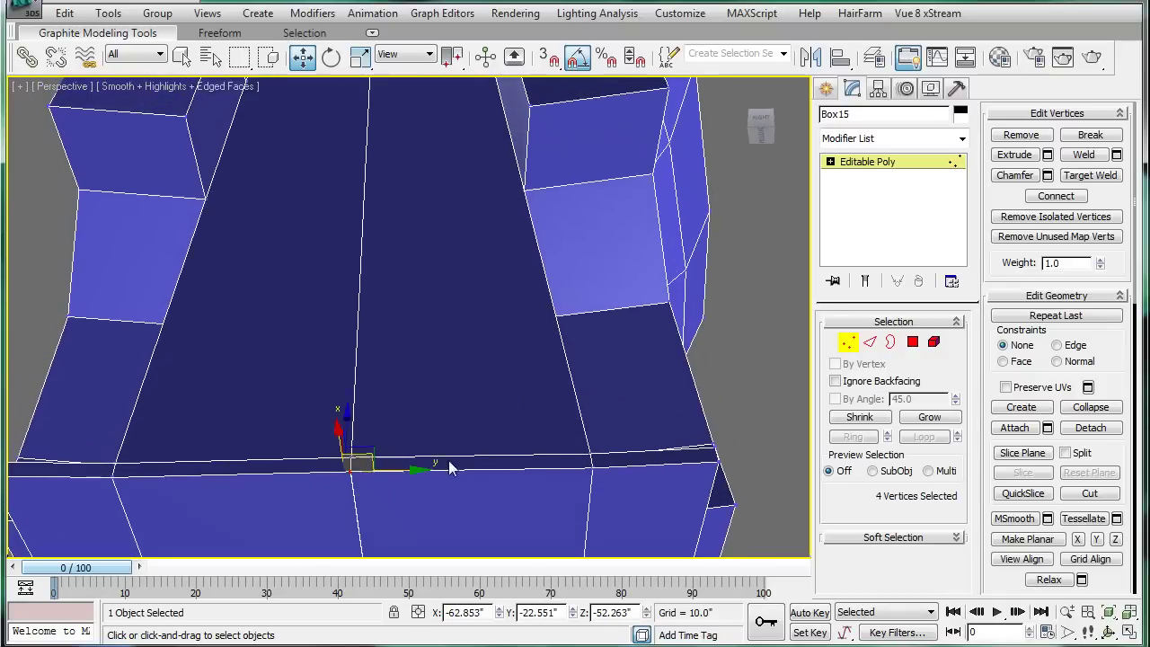
{"action": "mouse_move", "coordinate": [357, 429]}
{"action": "middle_mouse_down", "text": "alt"}
{"action": "mouse_move", "coordinate": [351, 215]}
{"action": "mouse_move", "coordinate": [404, 326]}
{"action": "mouse_move", "coordinate": [531, 344]}
{"action": "mouse_move", "coordinate": [533, 473]}
{"action": "mouse_move", "coordinate": [457, 485]}
{"action": "mouse_move", "coordinate": [465, 390]}
{"action": "mouse_move", "coordinate": [464, 428]}
{"action": "mouse_move", "coordinate": [435, 406]}
{"action": "middle_mouse_up", "text": "alt"}
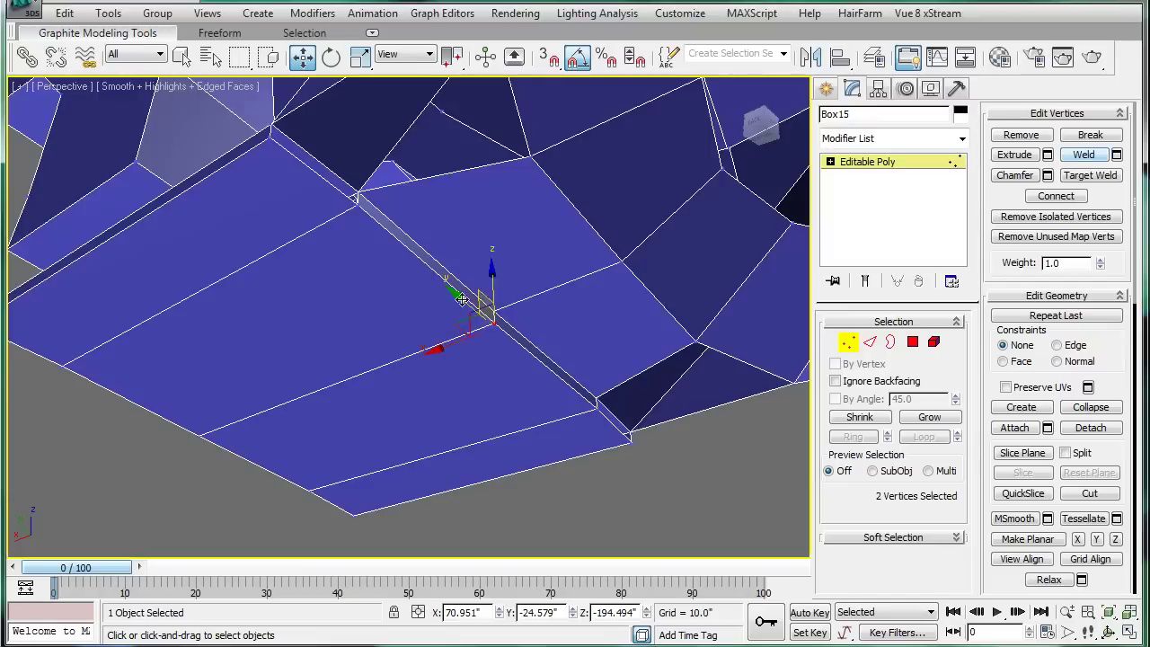
{"action": "left_click_drag", "start_coordinate": [528, 320], "coordinate": [527, 316]}
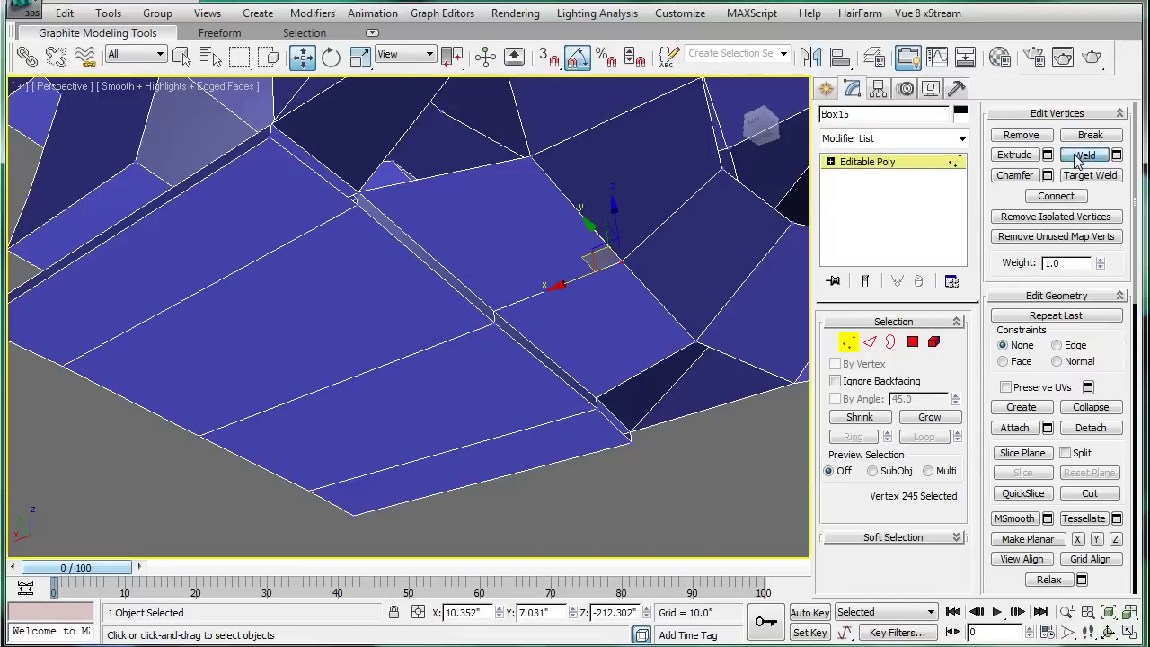
{"action": "mouse_move", "coordinate": [539, 360]}
{"action": "middle_mouse_down", "text": "alt"}
{"action": "mouse_move", "coordinate": [488, 368]}
{"action": "mouse_move", "coordinate": [593, 341]}
{"action": "middle_mouse_up", "text": "alt"}
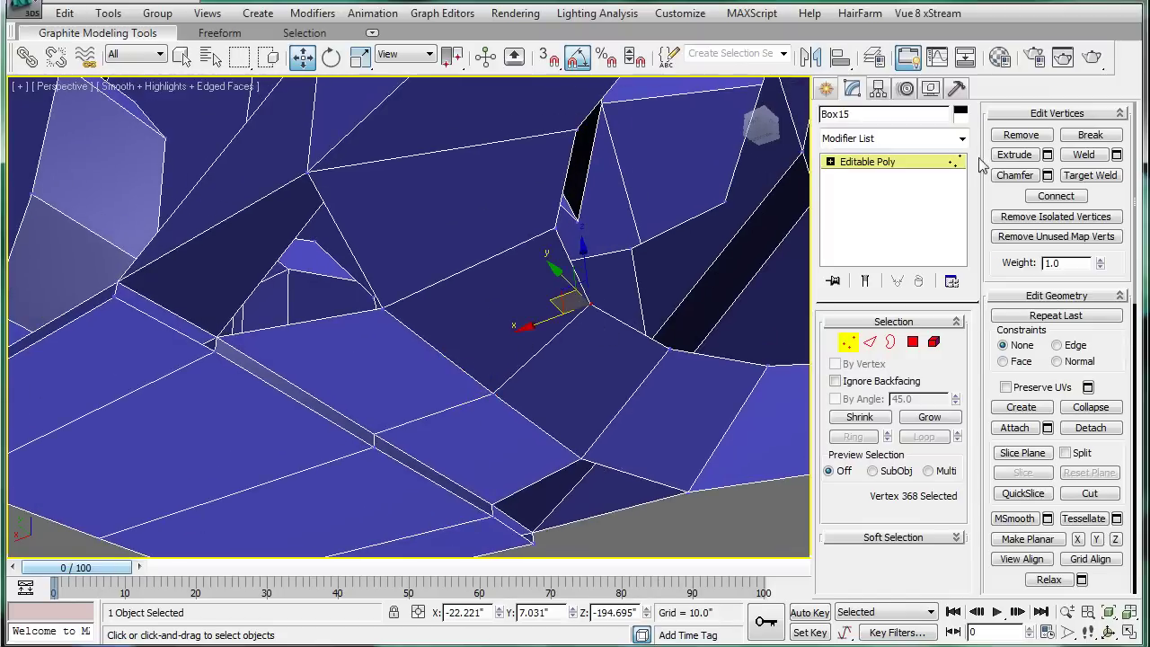
{"action": "mouse_move", "coordinate": [650, 276]}
{"action": "middle_mouse_down", "text": "alt"}
{"action": "mouse_move", "coordinate": [380, 333]}
{"action": "mouse_move", "coordinate": [374, 372]}
{"action": "mouse_move", "coordinate": [313, 359]}
{"action": "mouse_move", "coordinate": [290, 389]}
{"action": "mouse_move", "coordinate": [303, 436]}
{"action": "mouse_move", "coordinate": [365, 260]}
{"action": "mouse_move", "coordinate": [385, 308]}
{"action": "mouse_move", "coordinate": [367, 351]}
{"action": "middle_mouse_up", "text": "alt"}
{"action": "scroll", "coordinate": [367, 351], "scroll_direction": "up", "scroll_amount": 3}
{"action": "scroll", "coordinate": [367, 350], "scroll_direction": "up", "scroll_amount": 3}
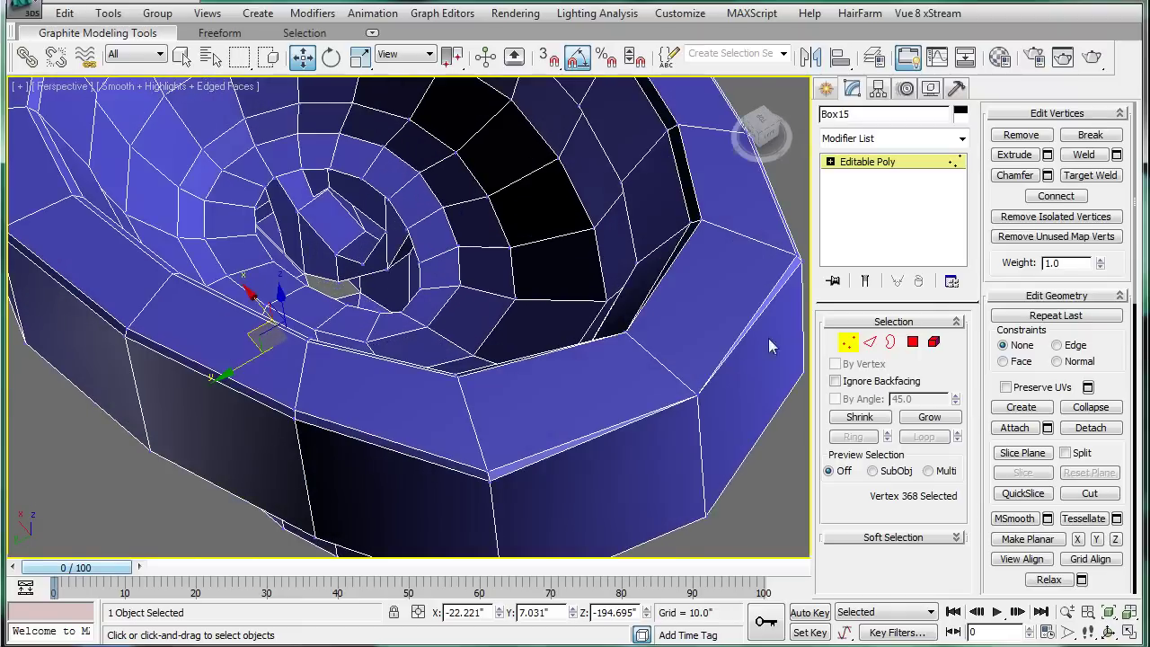
Step: Select the border of the hole inside the bowl and cap it with a polygon
{"action": "left_click", "coordinate": [885, 342]}
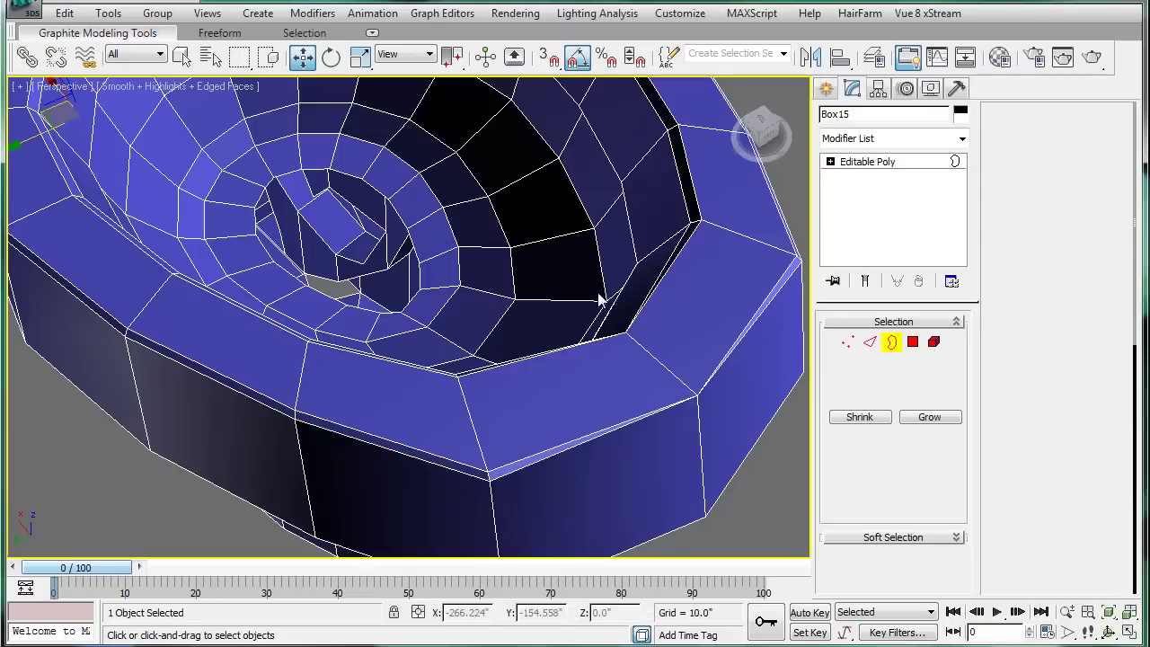
{"action": "left_click", "coordinate": [402, 219]}
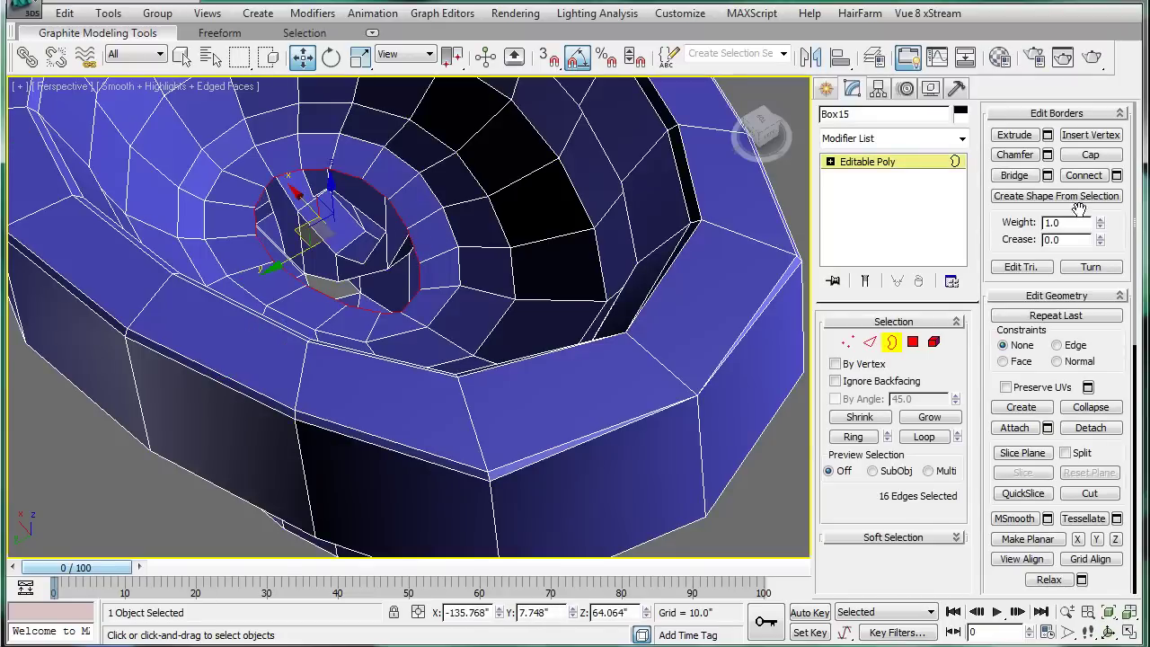
{"action": "left_click", "coordinate": [1091, 156]}
{"action": "scroll", "coordinate": [680, 260], "scroll_direction": "down", "scroll_amount": 5}
{"action": "mouse_move", "coordinate": [680, 261]}
{"action": "middle_mouse_down", "text": "alt"}
{"action": "mouse_move", "coordinate": [528, 212]}
{"action": "mouse_move", "coordinate": [559, 111]}
{"action": "mouse_move", "coordinate": [627, 140]}
{"action": "mouse_move", "coordinate": [499, 234]}
{"action": "middle_mouse_up", "text": "alt"}
{"action": "scroll", "coordinate": [499, 234], "scroll_direction": "up", "scroll_amount": 2}
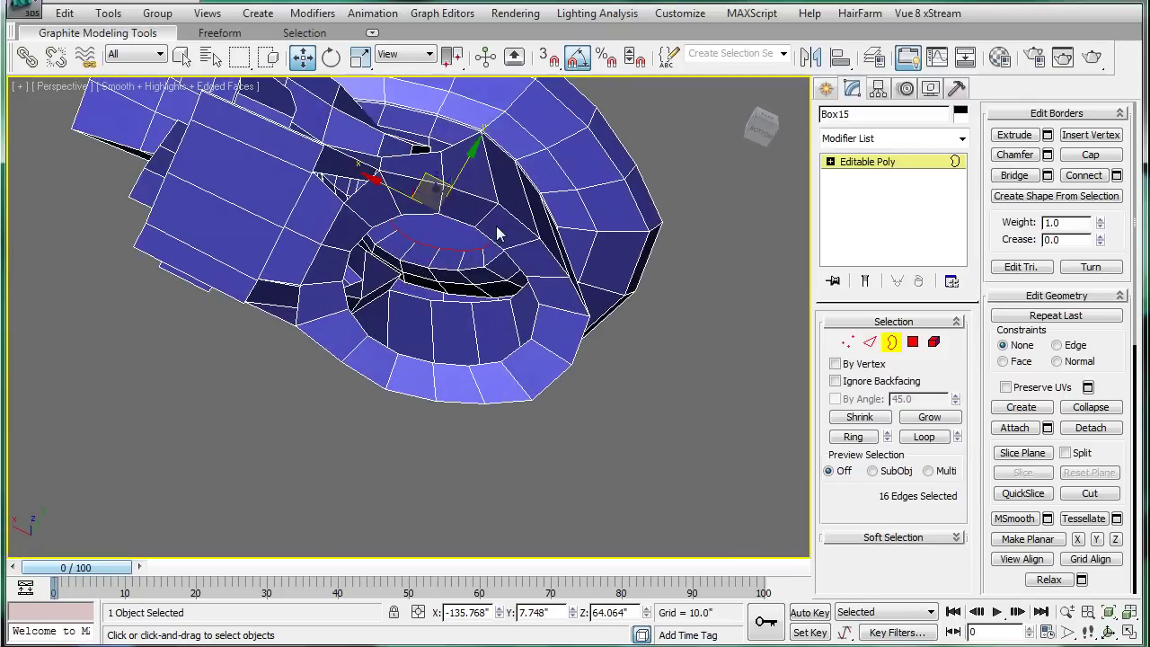
Step: Undo the cap, re-cap the bowl hole, then deselect the border
{"action": "key", "text": "ctrl+z"}
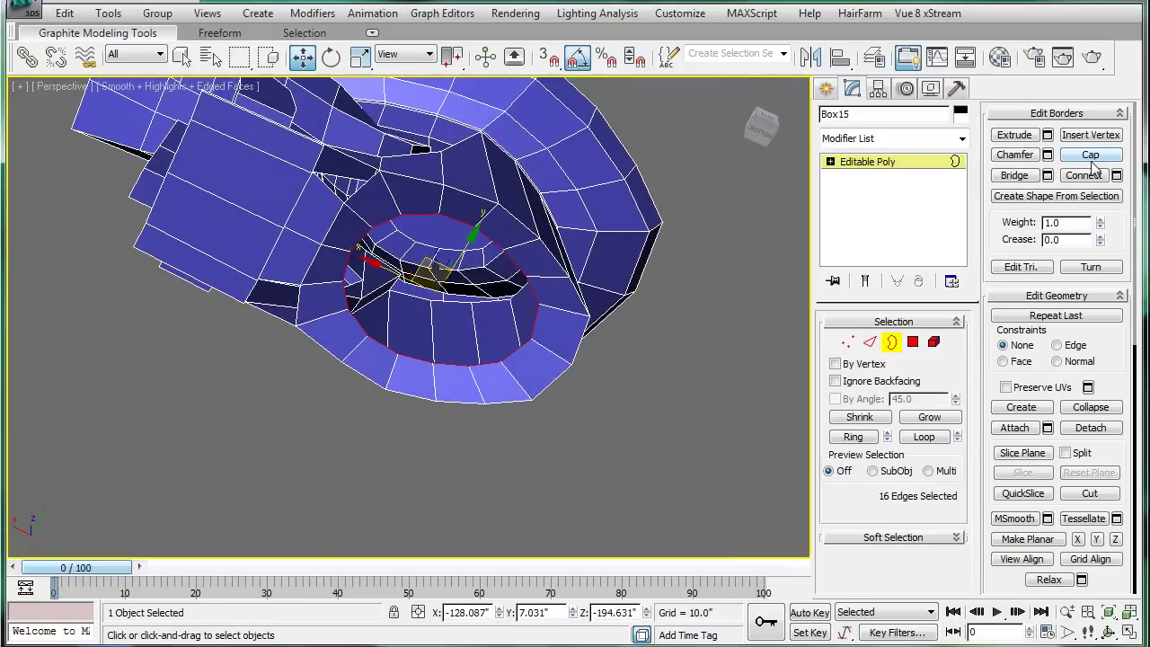
{"action": "left_click", "coordinate": [1089, 156]}
{"action": "left_click", "coordinate": [526, 406]}
{"action": "scroll", "coordinate": [525, 406], "scroll_direction": "up", "scroll_amount": 2}
{"action": "scroll", "coordinate": [526, 406], "scroll_direction": "up", "scroll_amount": 3}
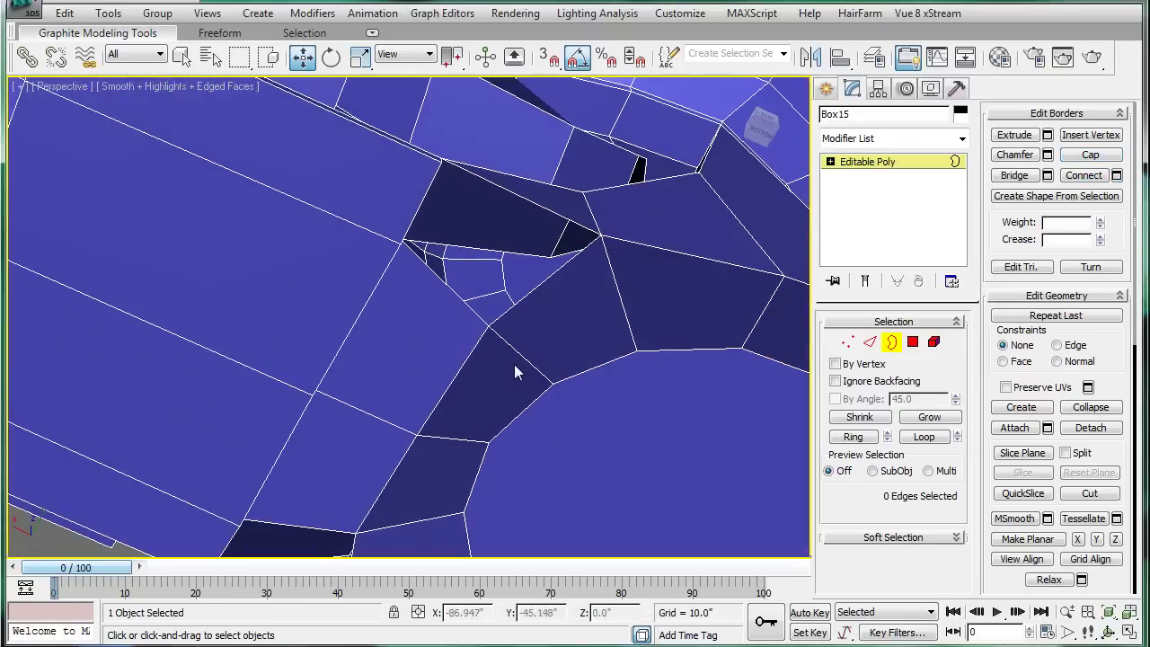
{"action": "scroll", "coordinate": [525, 406], "scroll_direction": "up", "scroll_amount": 2}
{"action": "scroll", "coordinate": [525, 406], "scroll_direction": "up", "scroll_amount": 2}
{"action": "scroll", "coordinate": [525, 406], "scroll_direction": "down", "scroll_amount": 2}
{"action": "scroll", "coordinate": [613, 464], "scroll_direction": "down", "scroll_amount": 3}
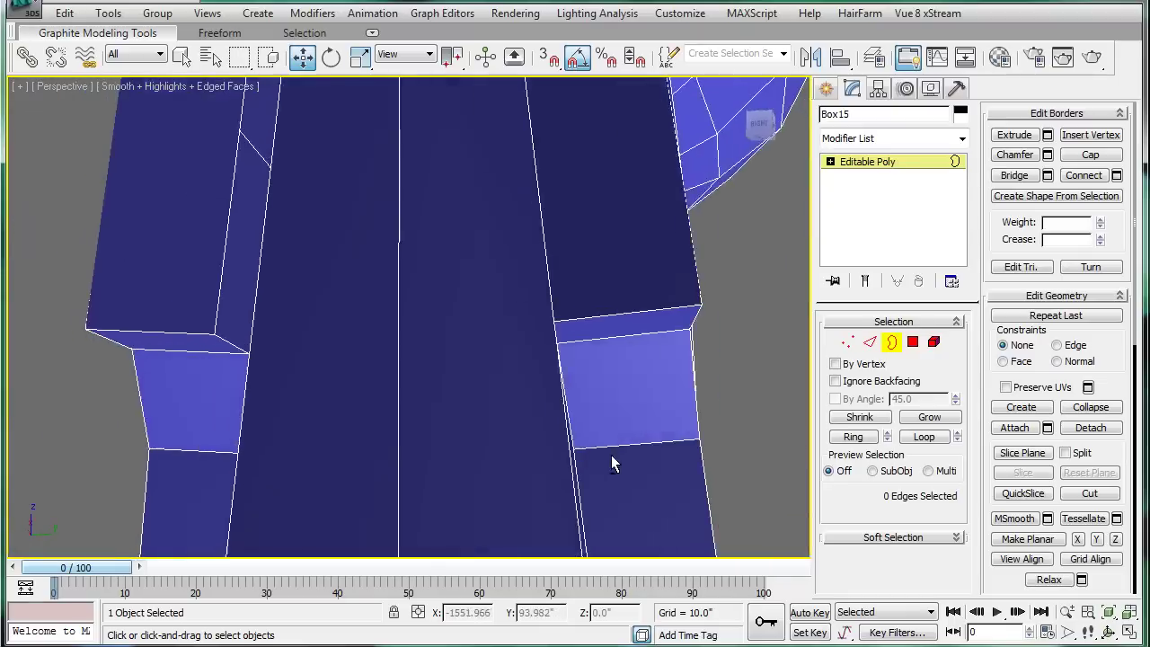
{"action": "scroll", "coordinate": [616, 461], "scroll_direction": "down", "scroll_amount": 1}
{"action": "scroll", "coordinate": [500, 420], "scroll_direction": "down", "scroll_amount": 3}
{"action": "mouse_move", "coordinate": [500, 421]}
{"action": "middle_mouse_down", "text": "alt"}
{"action": "mouse_move", "coordinate": [436, 303]}
{"action": "mouse_move", "coordinate": [584, 410]}
{"action": "mouse_move", "coordinate": [777, 236]}
{"action": "middle_mouse_up", "text": "alt"}
Step: Add a MeshSmooth modifier above Editable Poly on Box15 and check the smoothed underside
{"action": "left_click", "coordinate": [863, 161]}
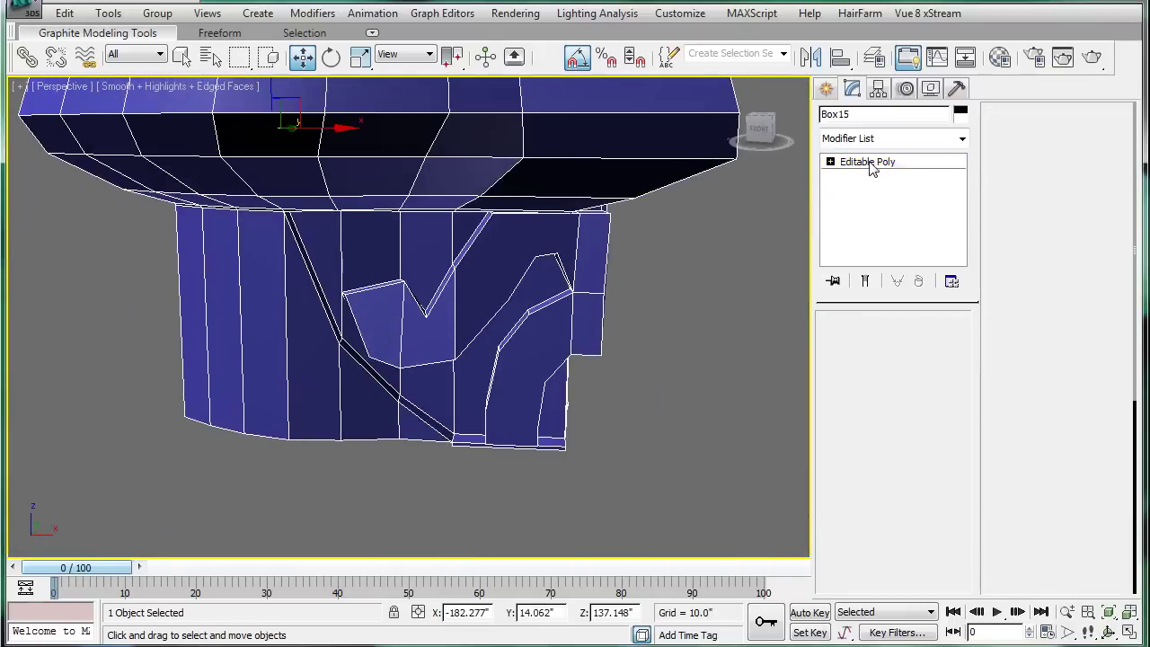
{"action": "left_click", "coordinate": [961, 139]}
{"action": "left_click_drag", "start_coordinate": [961, 171], "coordinate": [960, 359]}
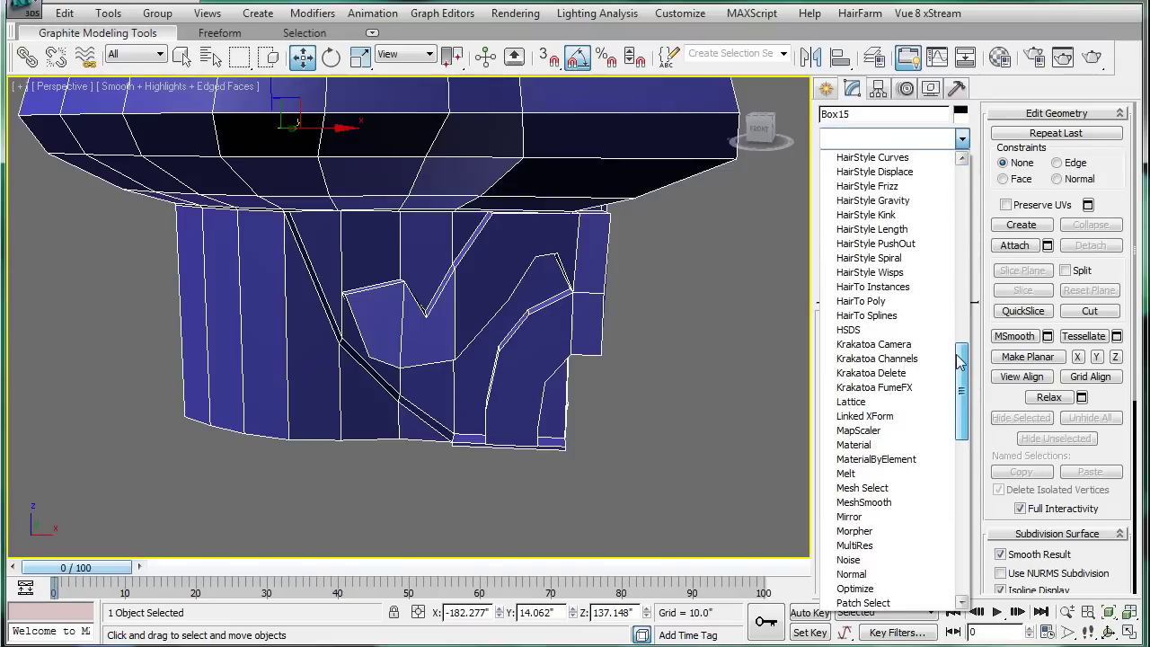
{"action": "left_click", "coordinate": [863, 502]}
{"action": "mouse_move", "coordinate": [342, 237]}
{"action": "middle_mouse_down", "text": "alt"}
{"action": "mouse_move", "coordinate": [558, 352]}
{"action": "mouse_move", "coordinate": [448, 223]}
{"action": "middle_mouse_up", "text": "alt"}
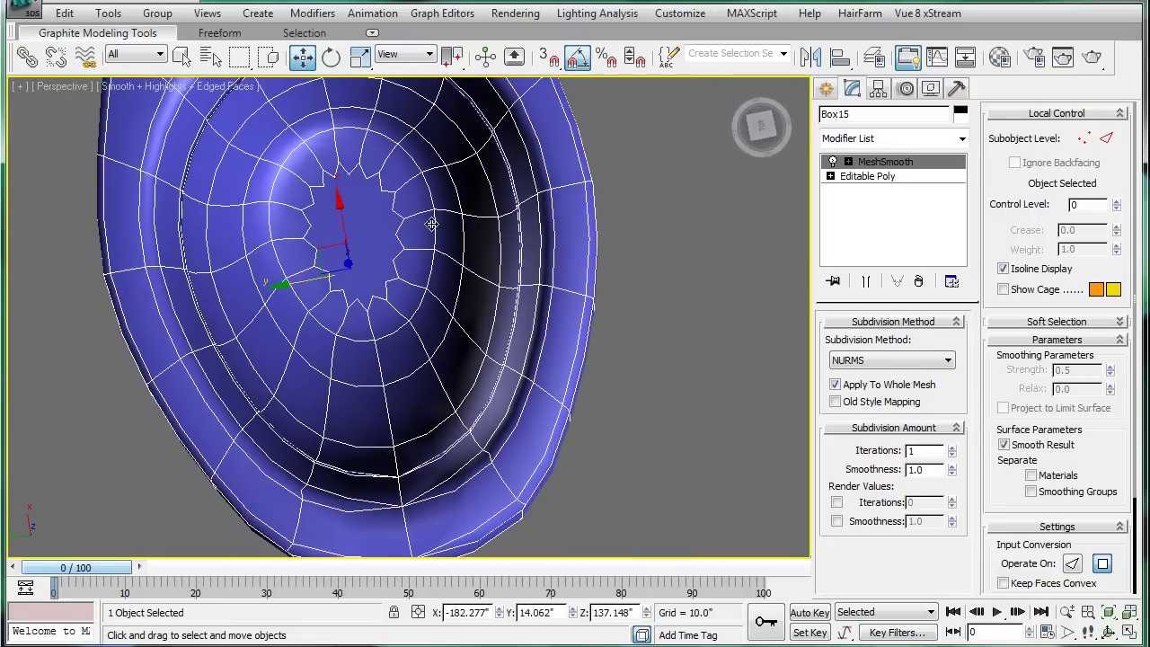